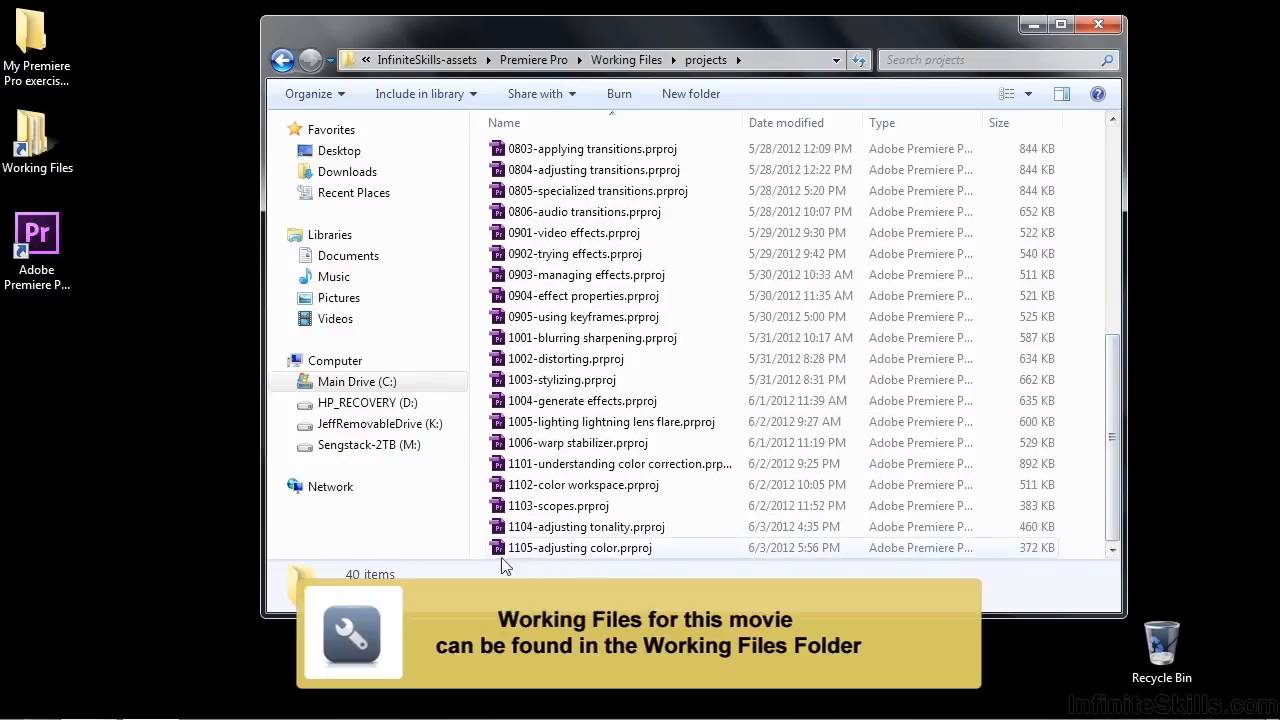
# Open the 1105-adjusting color.prproj project and select the scenic-4.mp4 clip in the sequence
pyautogui.doubleClick(541, 550)
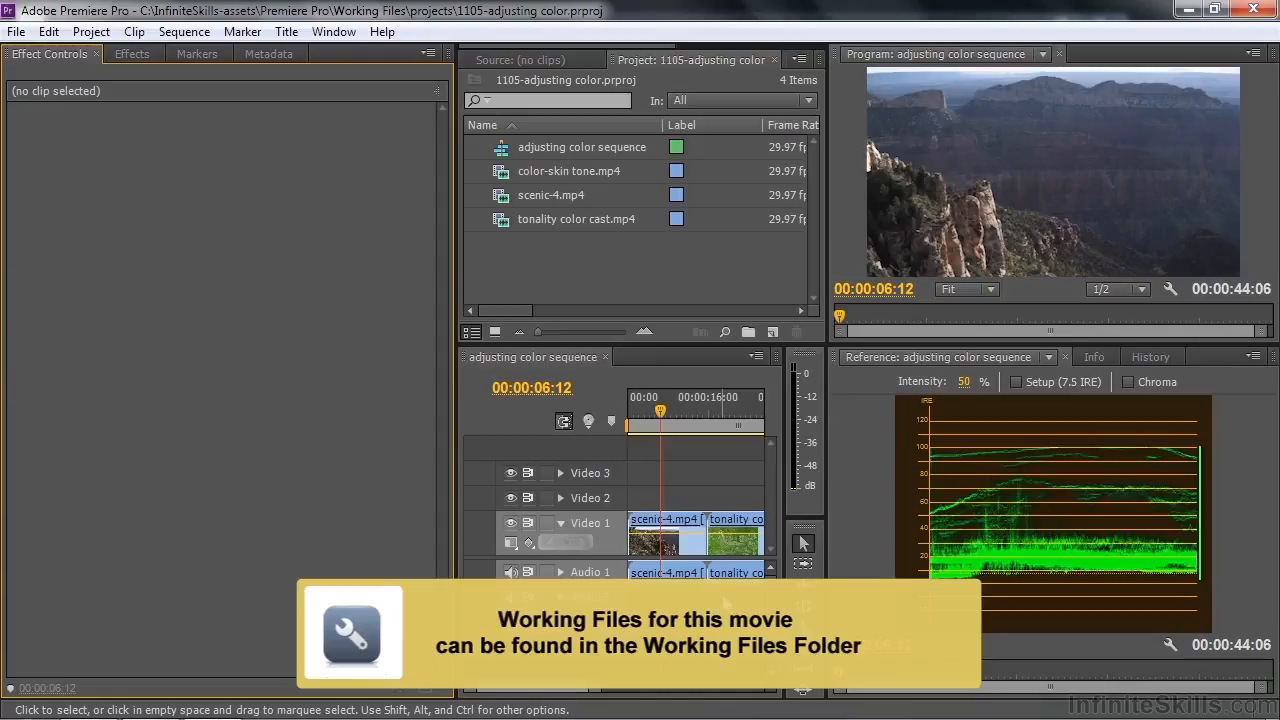
pyautogui.click(683, 549)
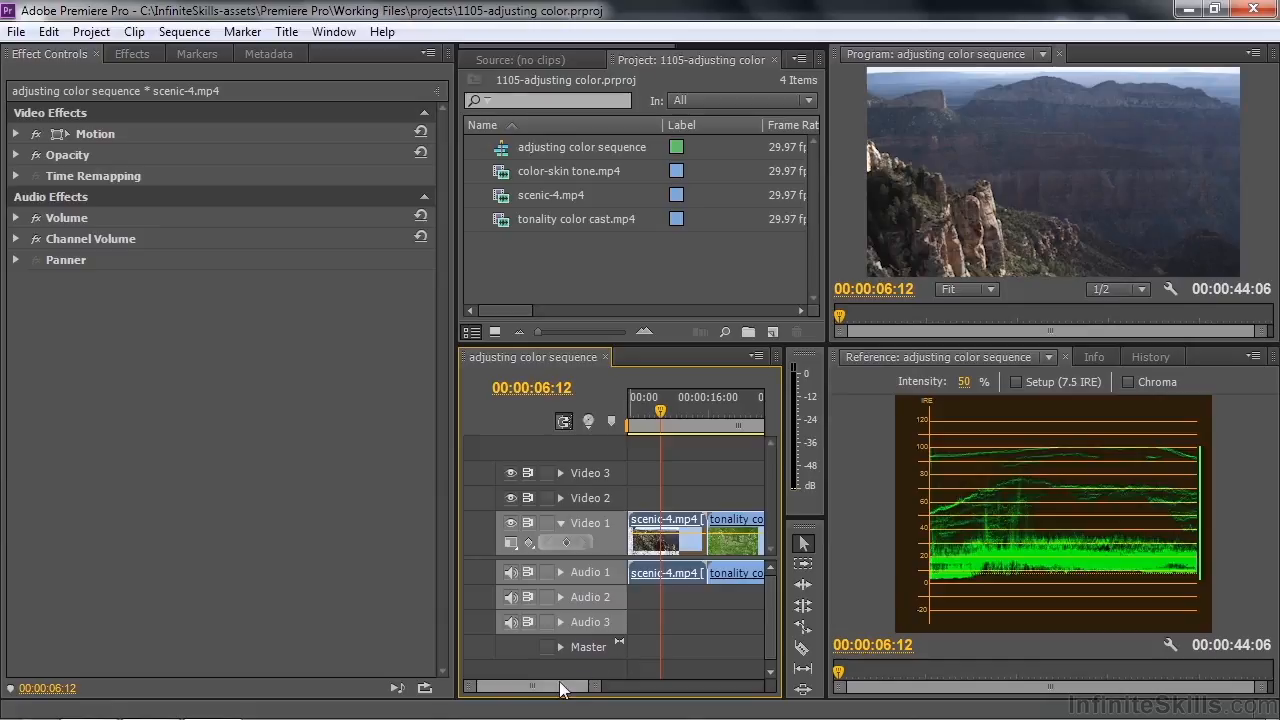
# Preview the tonality color cast and color-skin tone clips in the sequence
pyautogui.scroll(-5, 569, 686)
pyautogui.scroll(3, 565, 688)
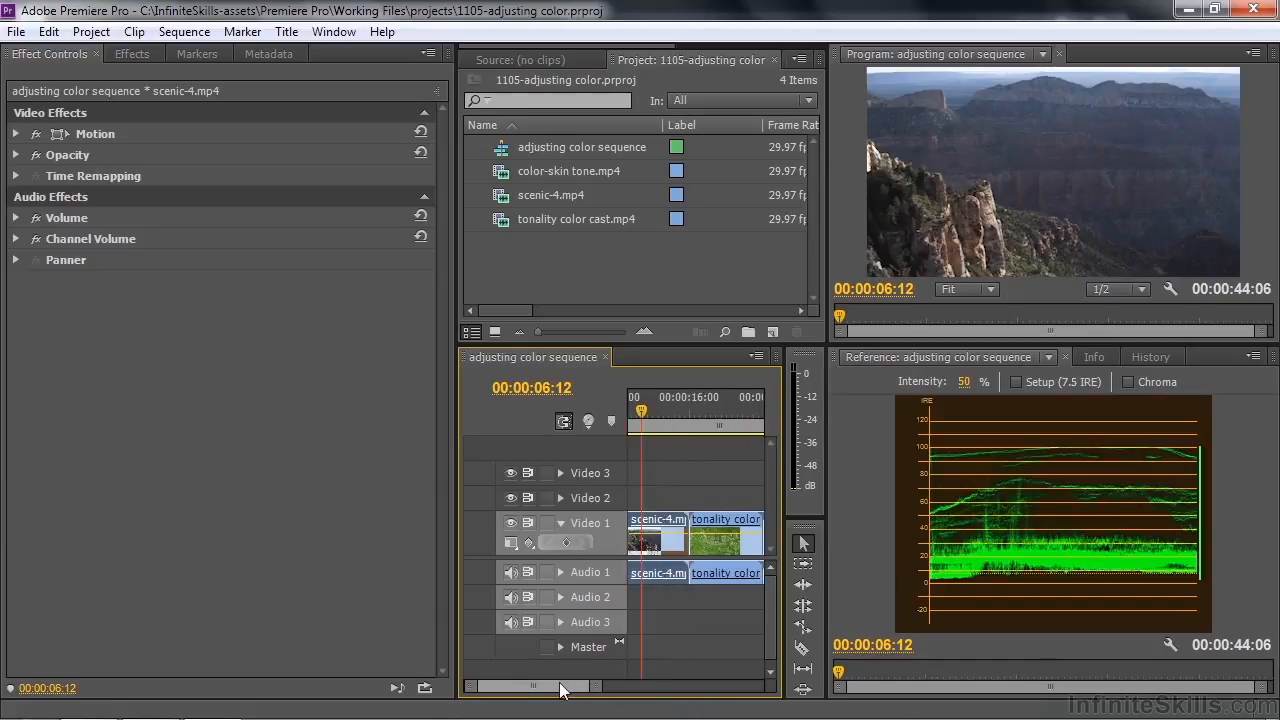
pyautogui.click(725, 412)
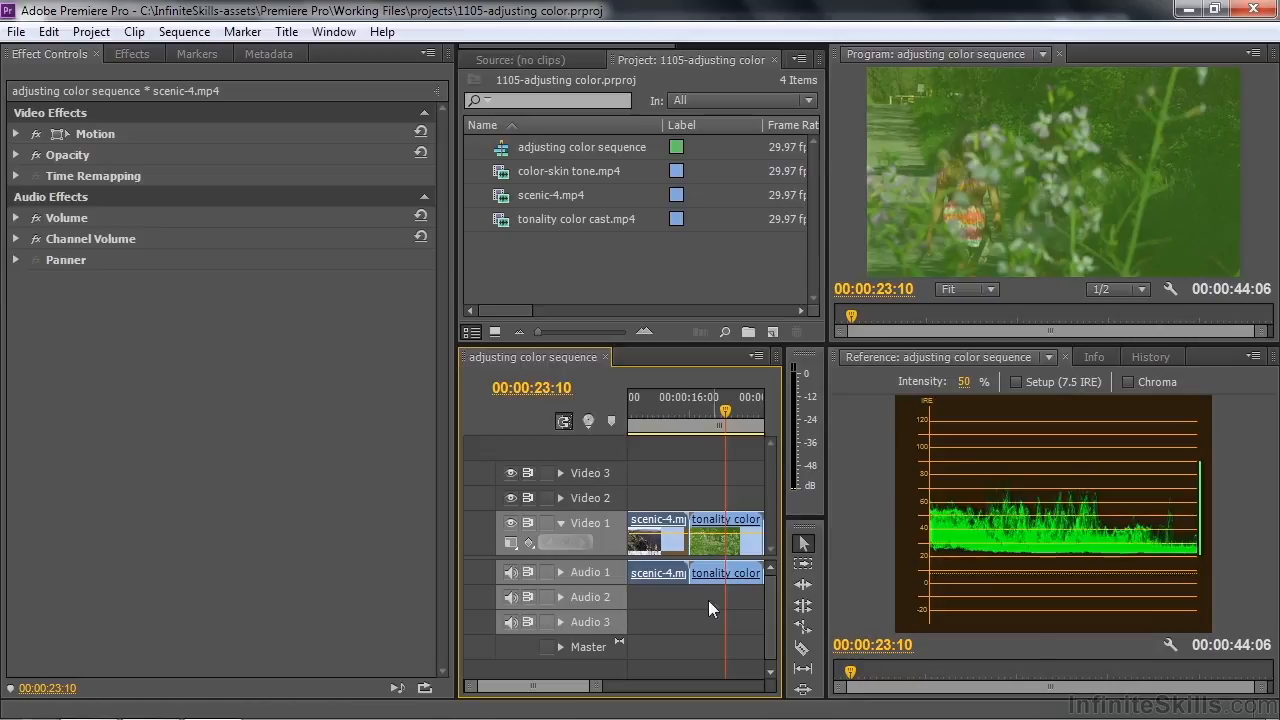
pyautogui.scroll(-1, 540, 688)
pyautogui.scroll(-4, 540, 688)
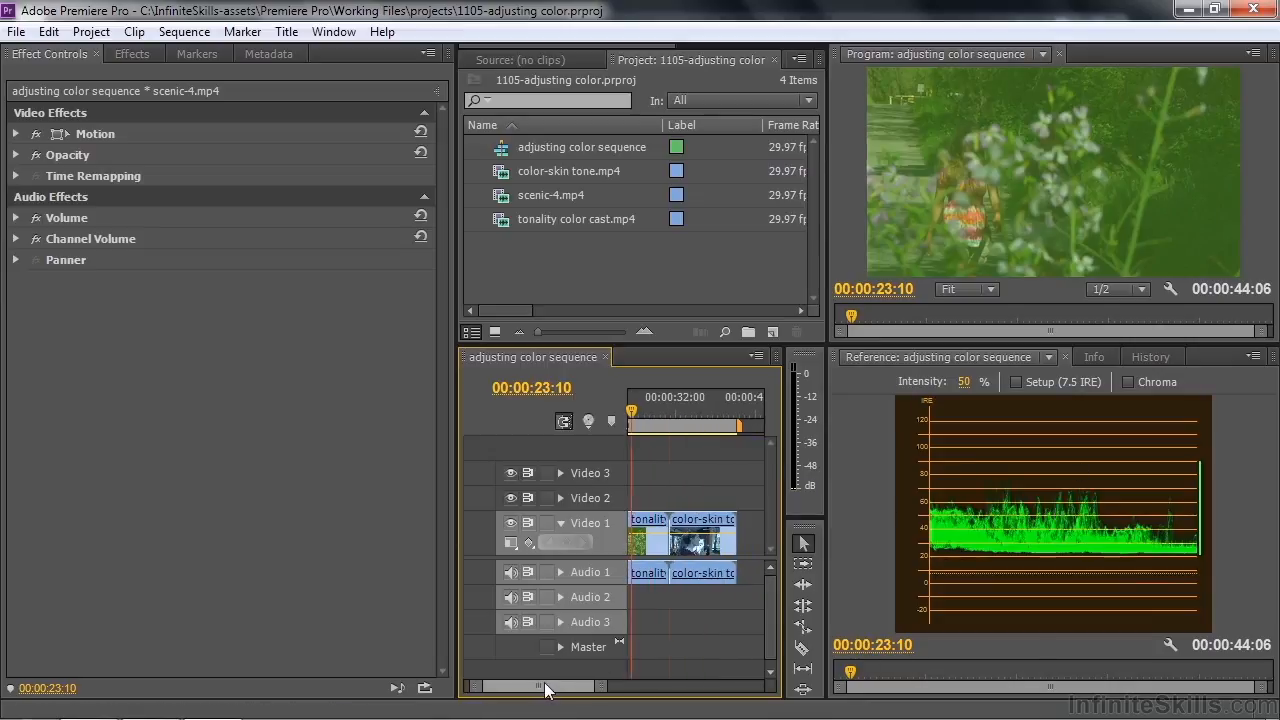
pyautogui.click(706, 416)
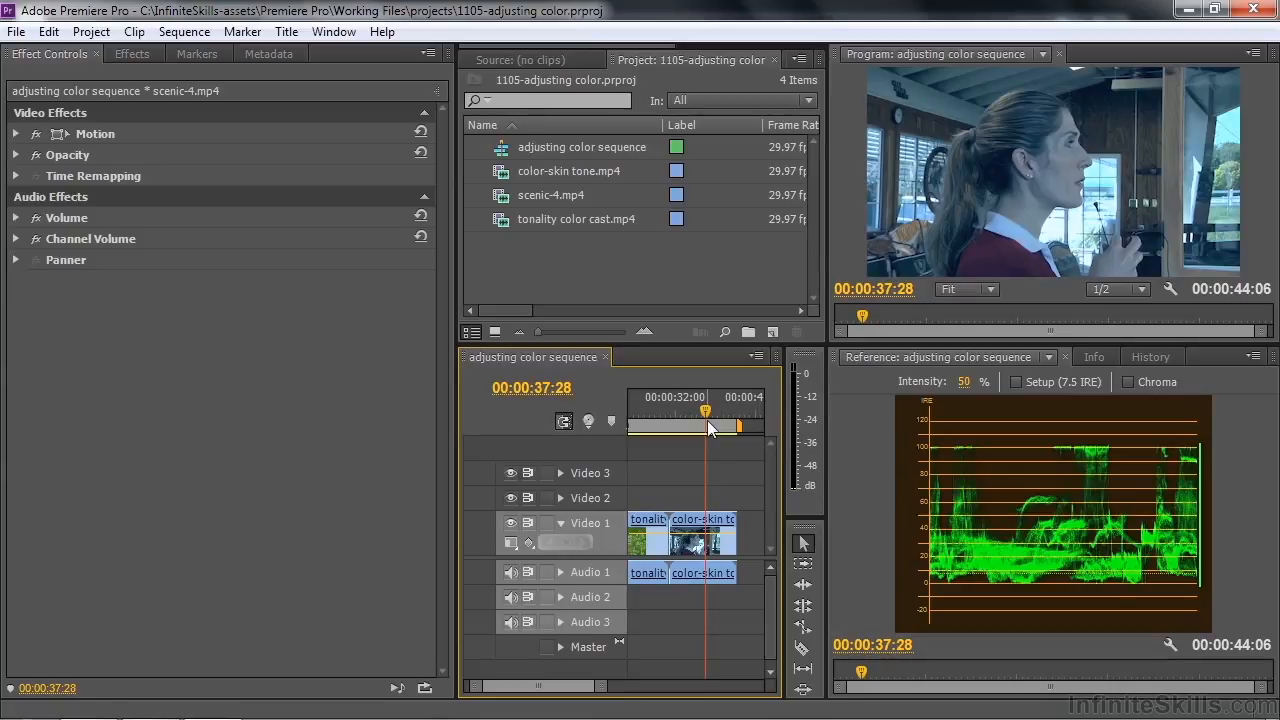
pyautogui.scroll(5, 540, 688)
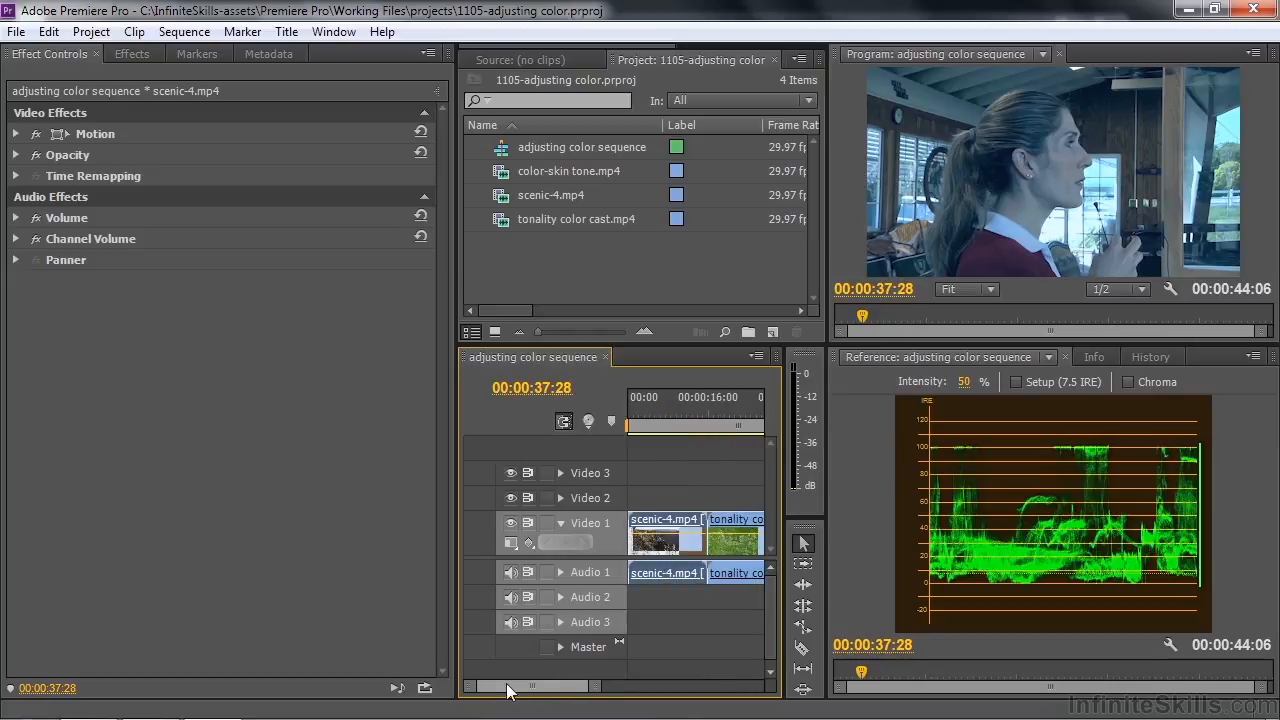
# Apply the Luma Curve effect to scenic-4.mp4 at 00:00:07:06 and nudge the curve's black point slightly inward to deepen the shadows
pyautogui.click(664, 411)
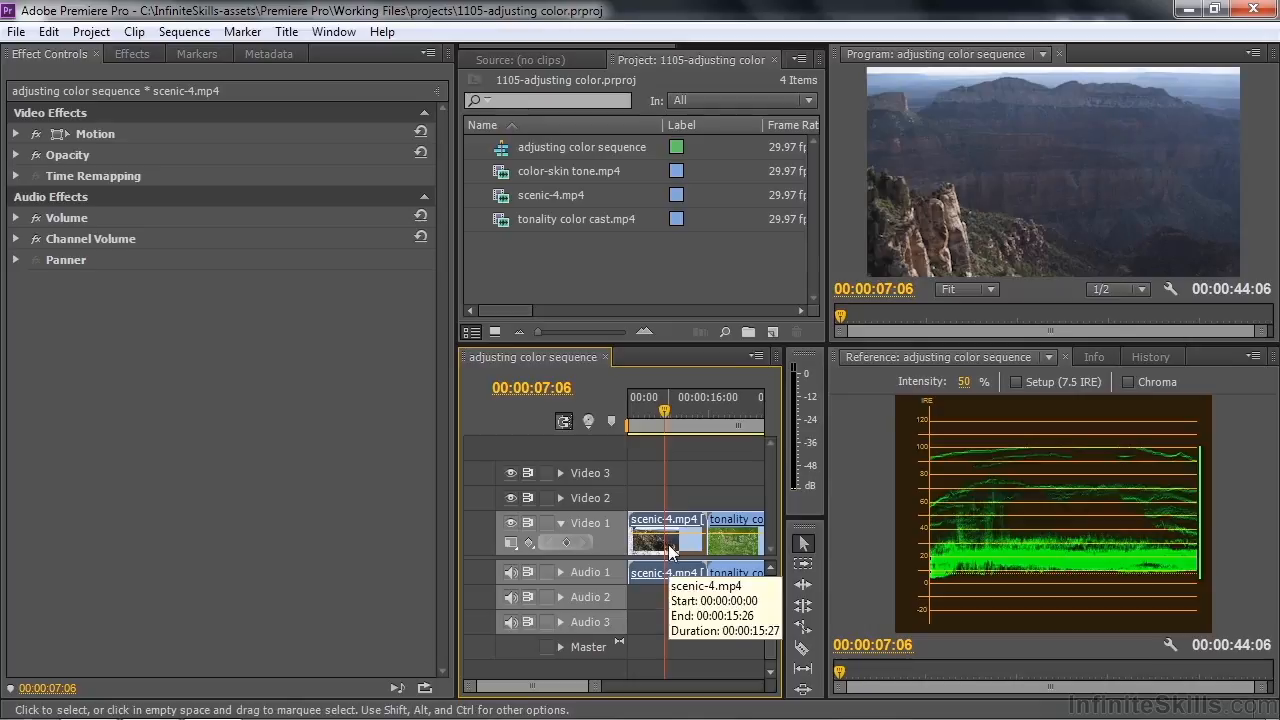
pyautogui.click(132, 53)
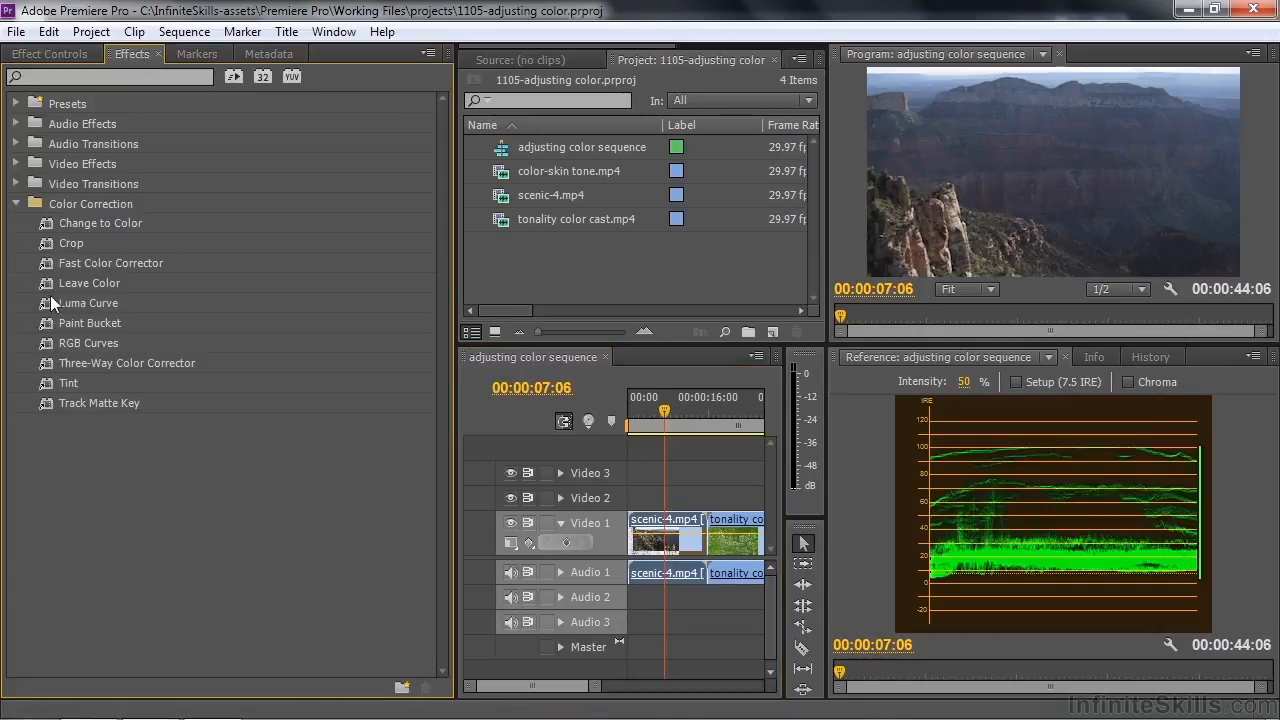
pyautogui.doubleClick(50, 302)
pyautogui.click(58, 50)
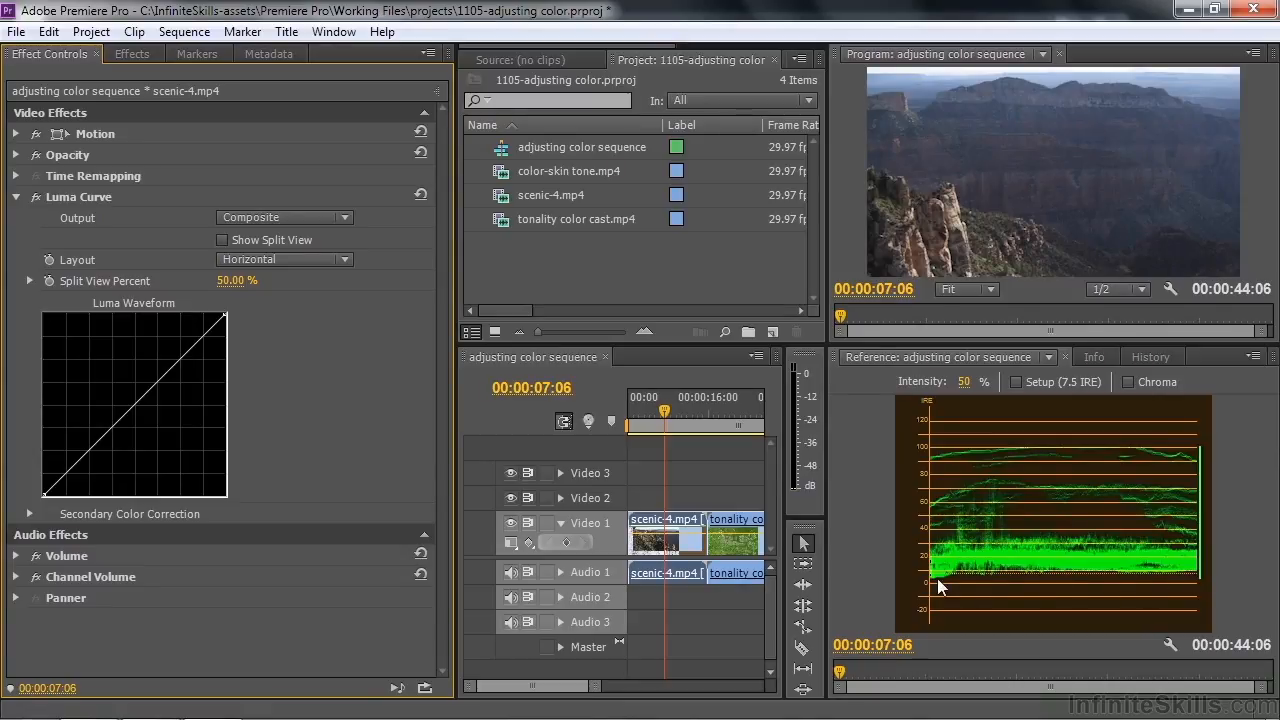
pyautogui.moveTo(43, 496); pyautogui.dragTo(46, 494)
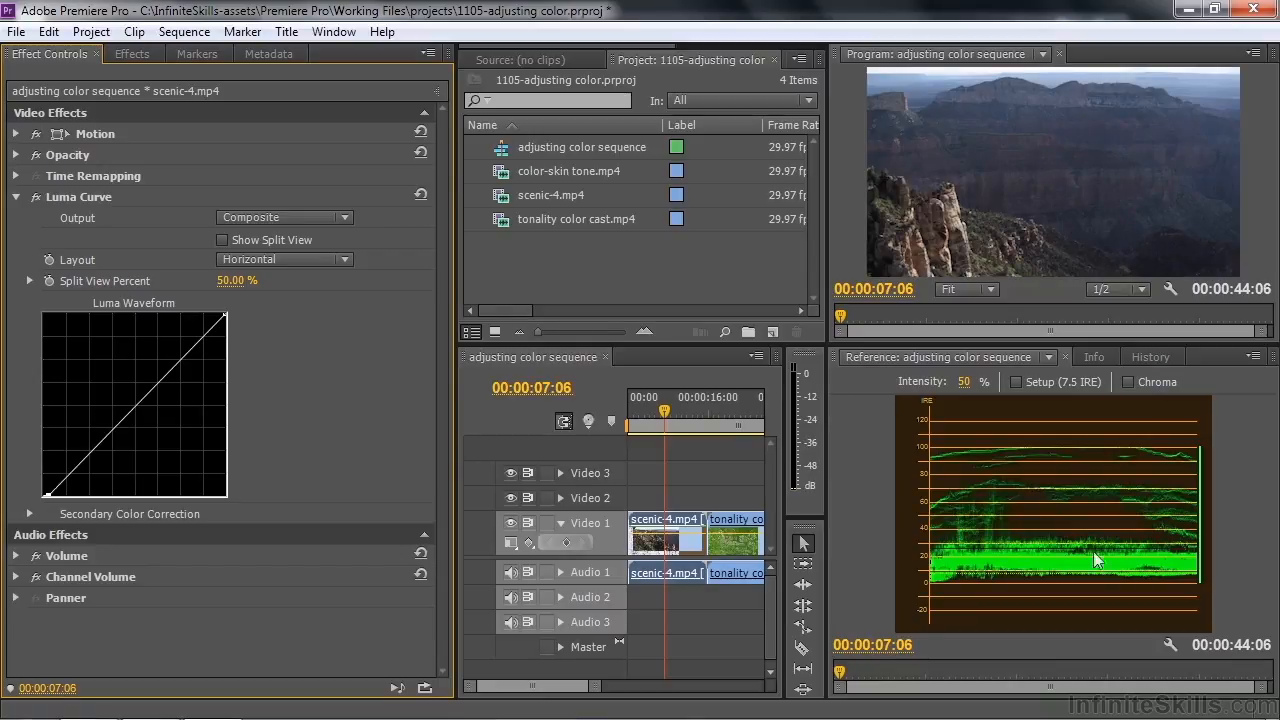
# Try brightening the midtones by raising a point at the middle of the Luma Curve, and remove that point
pyautogui.click(137, 404)
pyautogui.moveTo(137, 404); pyautogui.dragTo(125, 397)
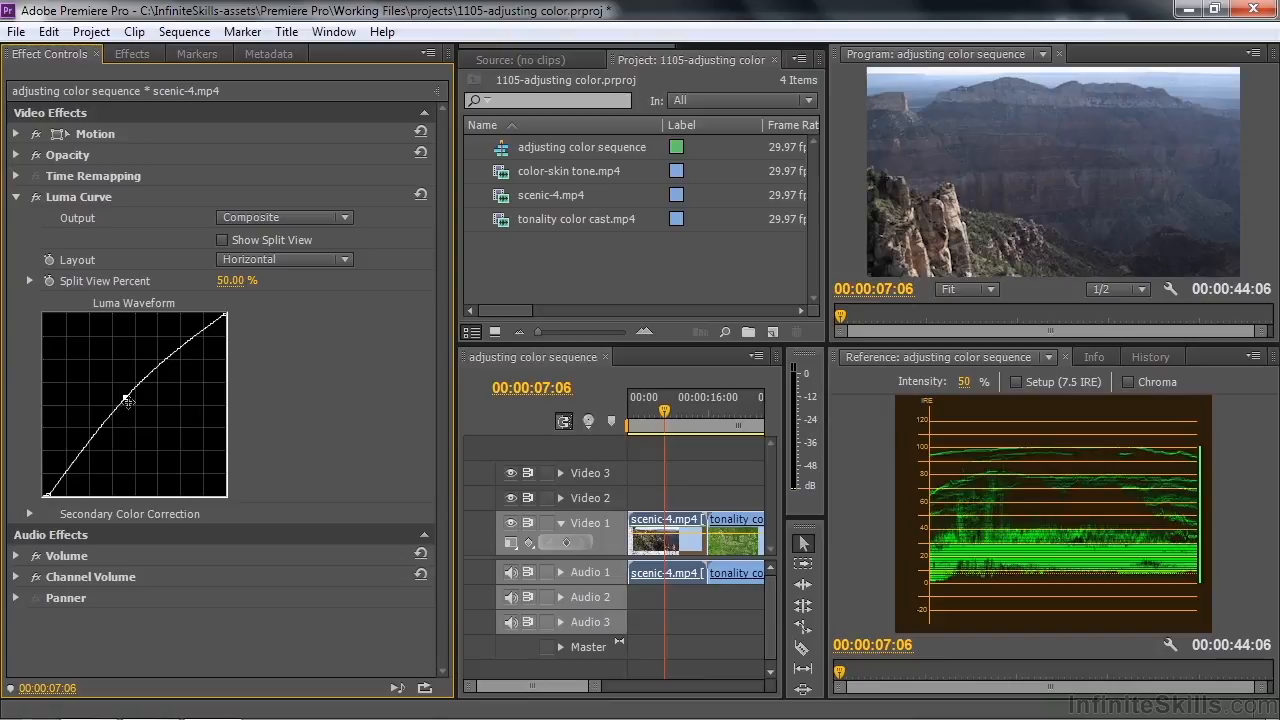
pyautogui.moveTo(126, 392); pyautogui.dragTo(16, 376)
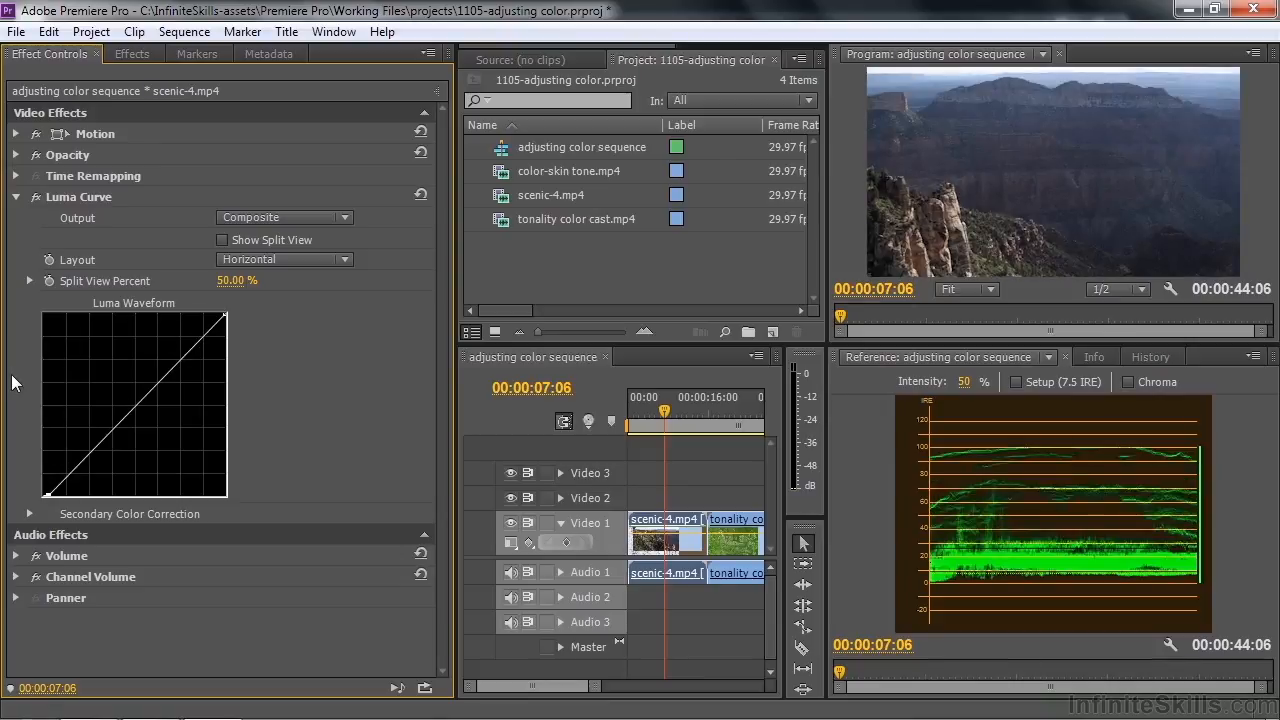
# Shape the Luma Curve into a gentle S by adding a raised highlight point and a lowered shadow point
pyautogui.click(200, 339)
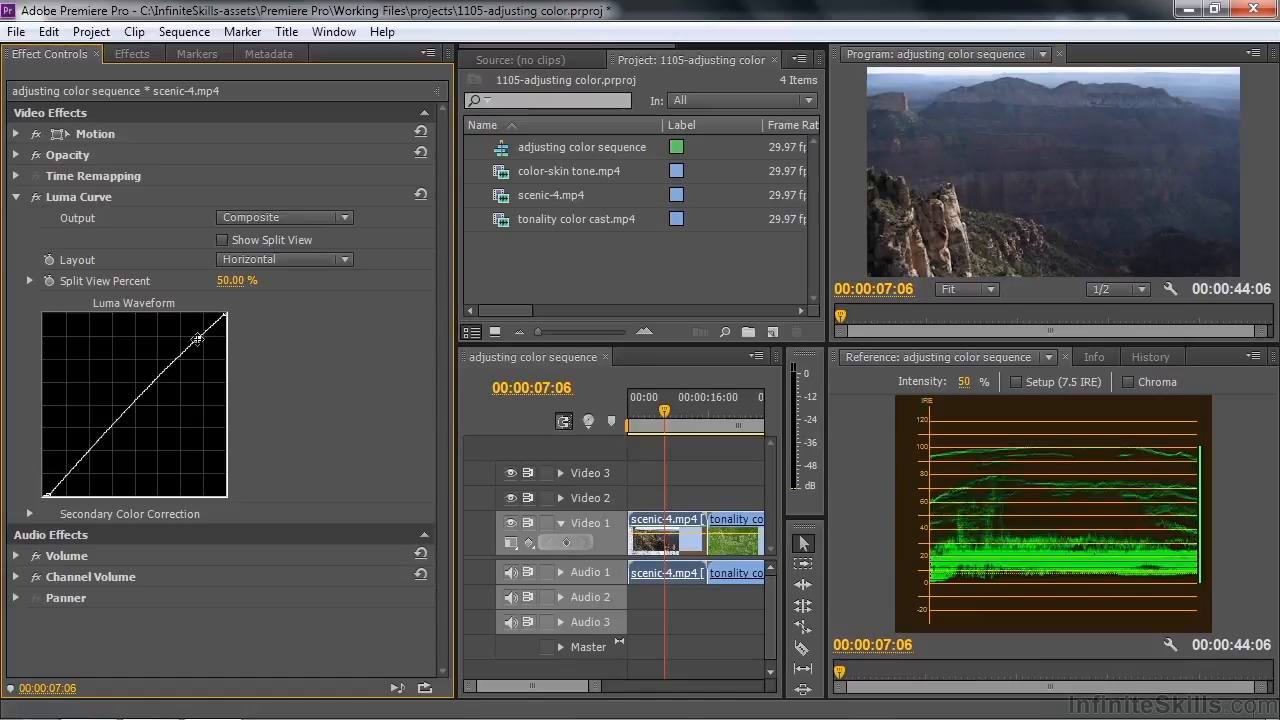
pyautogui.click(65, 477)
pyautogui.moveTo(65, 477); pyautogui.dragTo(70, 481)
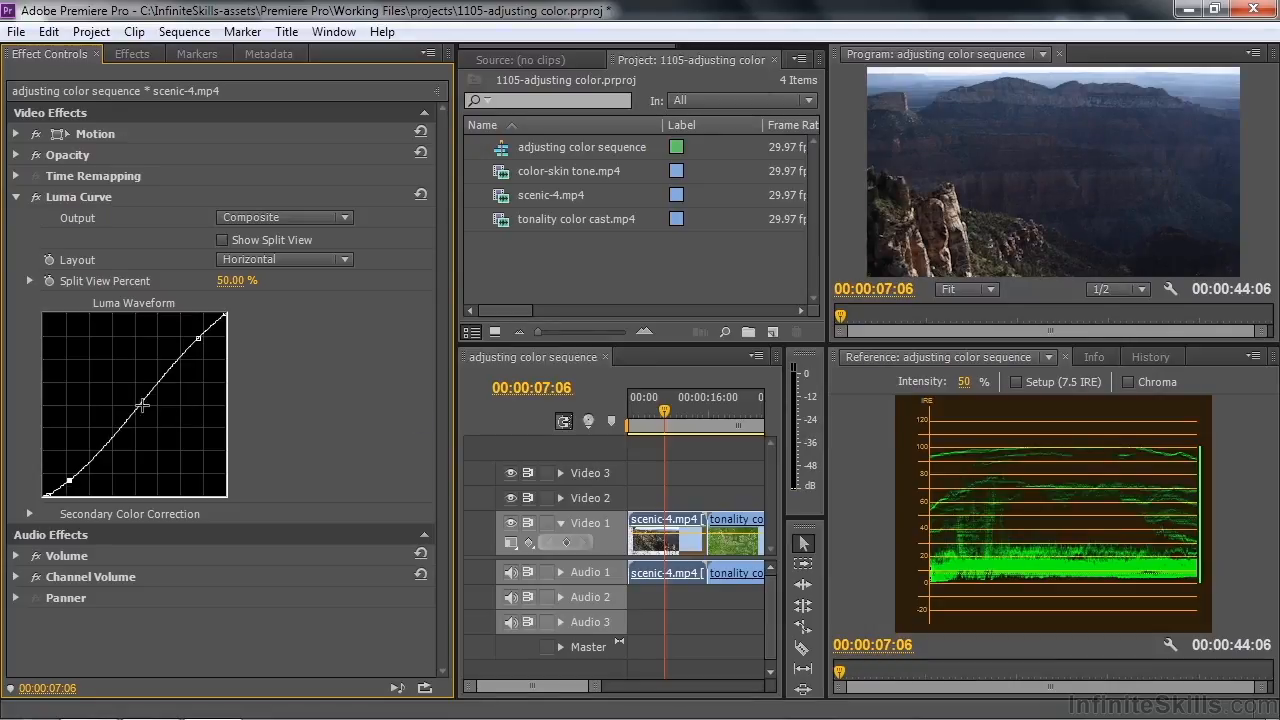
# Try lifting the center of the S-shaped Luma Curve with an extra midtone point, and remove it
pyautogui.moveTo(137, 404); pyautogui.dragTo(128, 399)
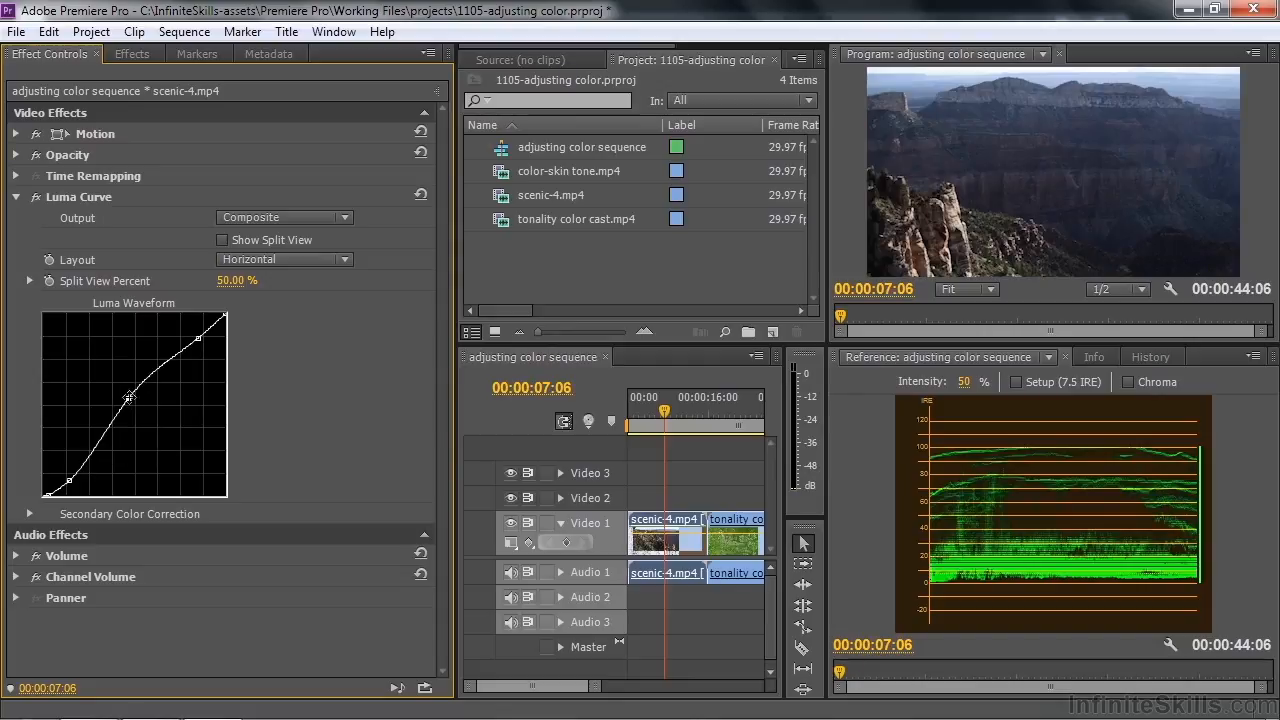
pyautogui.moveTo(128, 399); pyautogui.dragTo(5, 352)
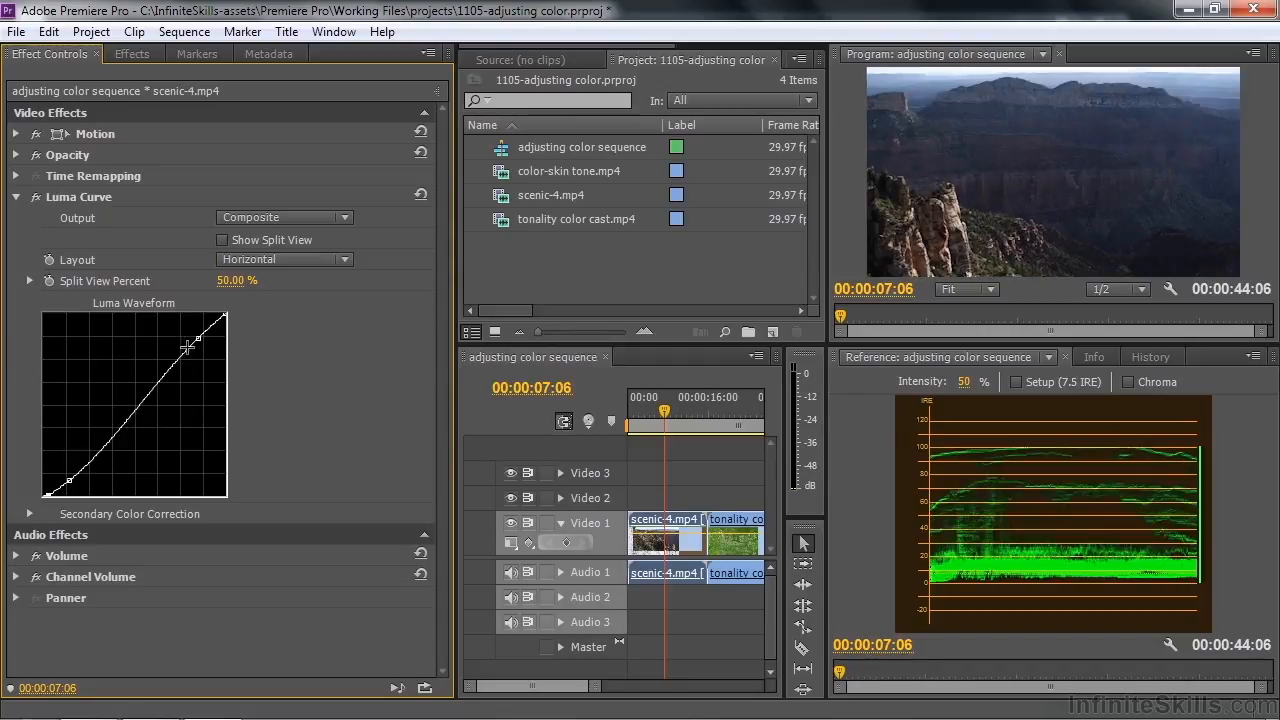
# Anchor the upper part of the Luma Curve with extra points and lift the darker midtones with a point just above the shadows
pyautogui.click(160, 379)
pyautogui.moveTo(86, 467); pyautogui.dragTo(81, 462)
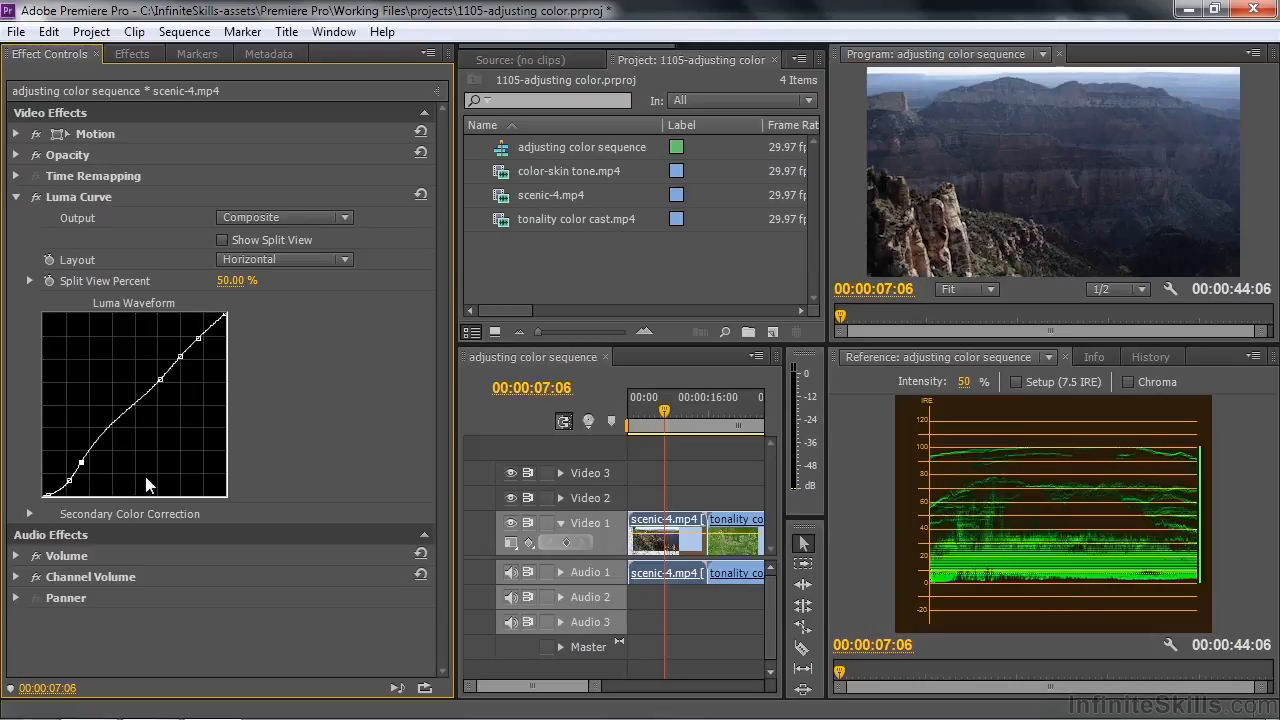
pyautogui.moveTo(81, 462); pyautogui.dragTo(83, 460)
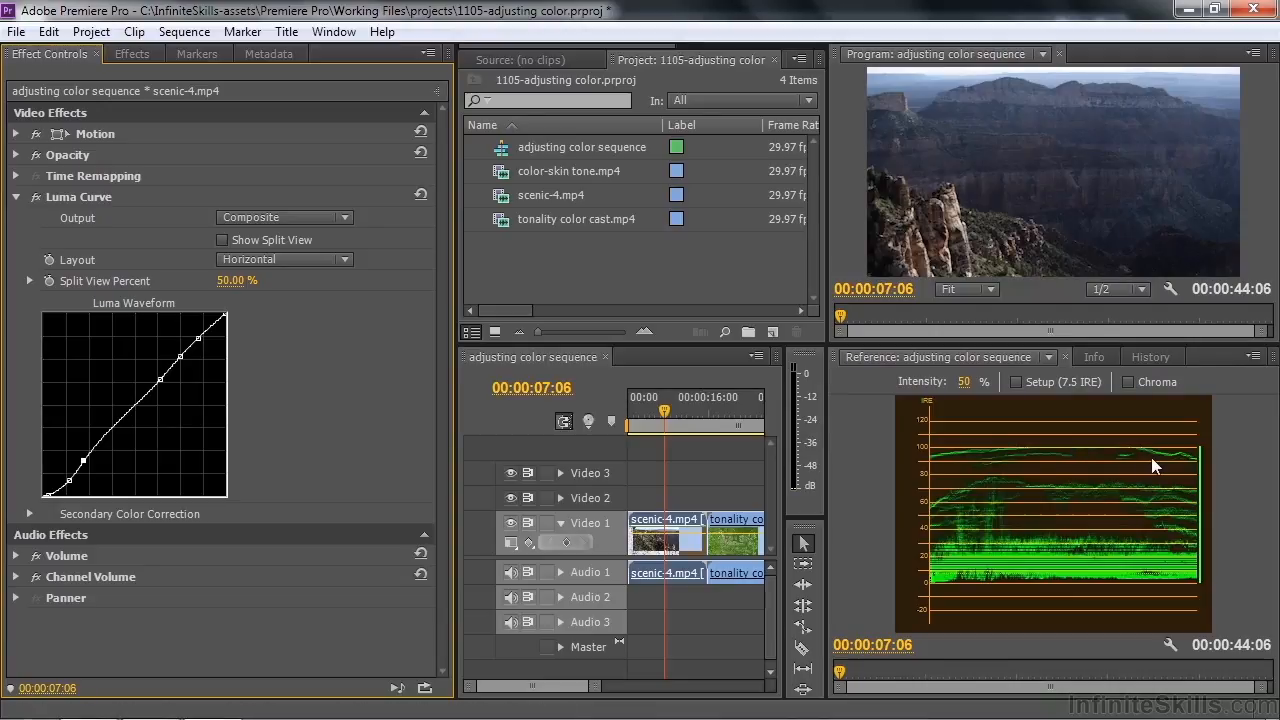
pyautogui.moveTo(83, 461); pyautogui.dragTo(81, 461)
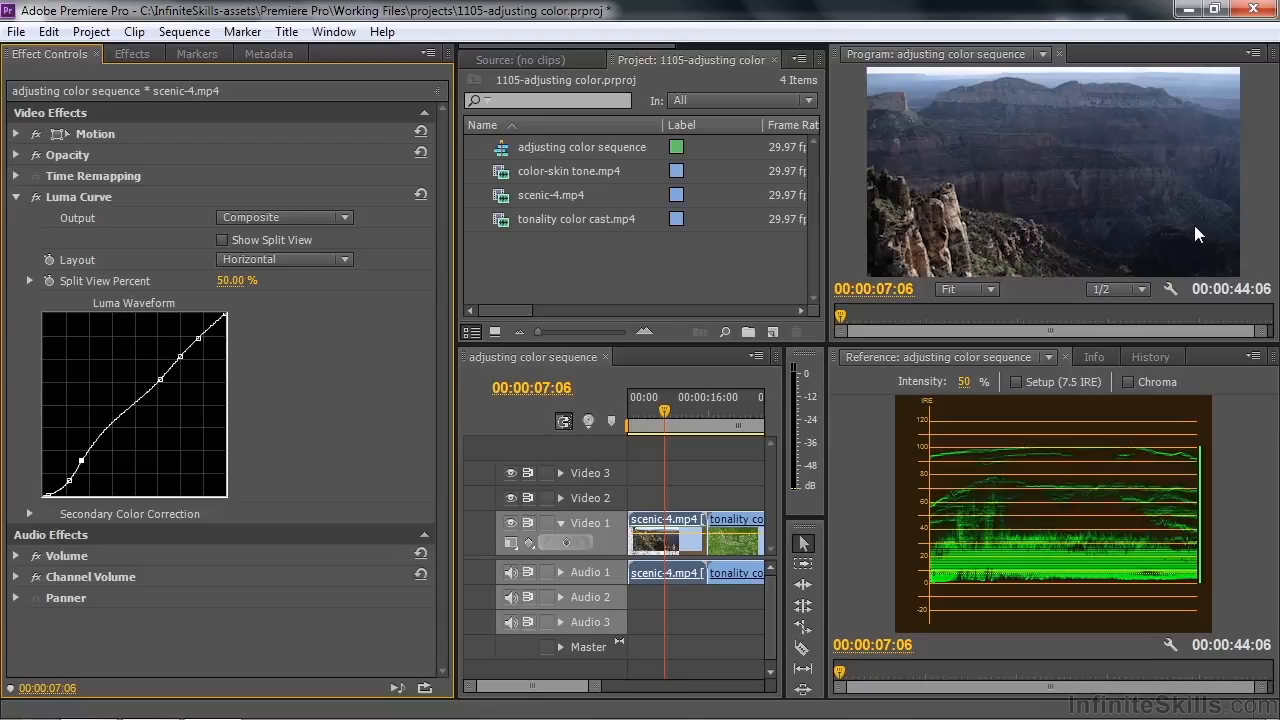
# Apply the Fast Color Corrector effect to scenic-4.mp4 and collapse the Luma Curve settings
pyautogui.click(128, 54)
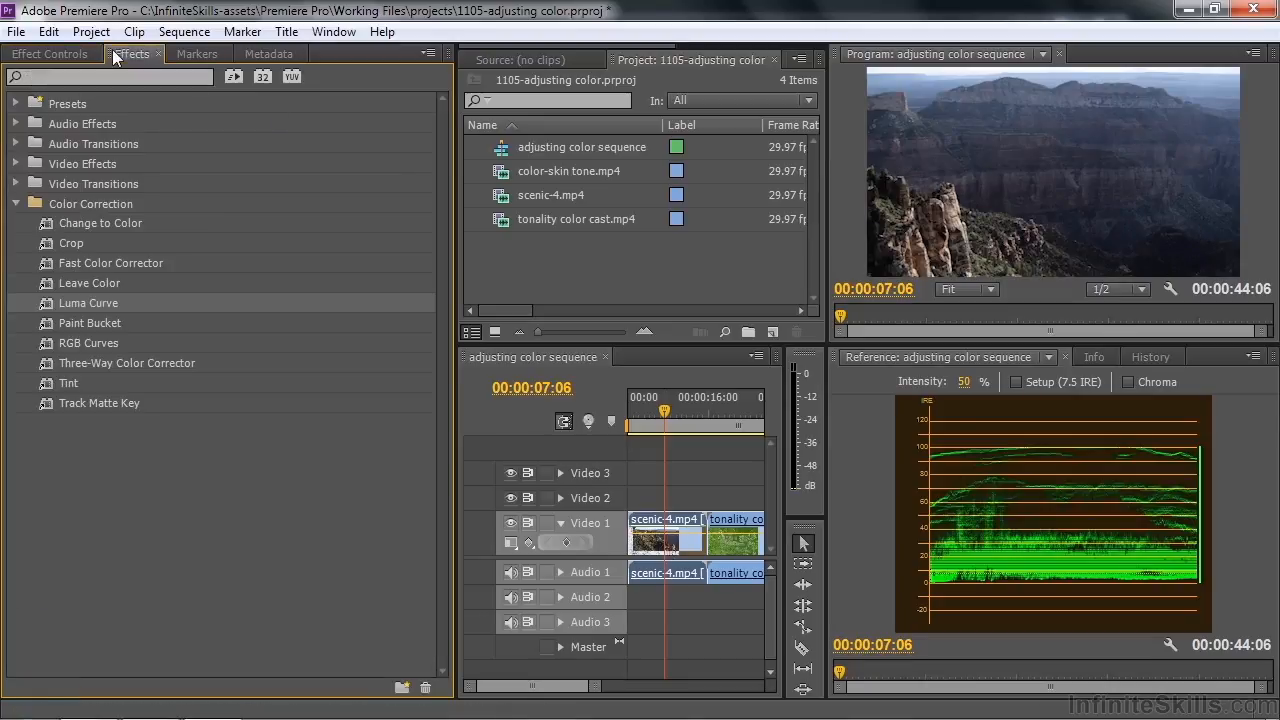
pyautogui.click(45, 262)
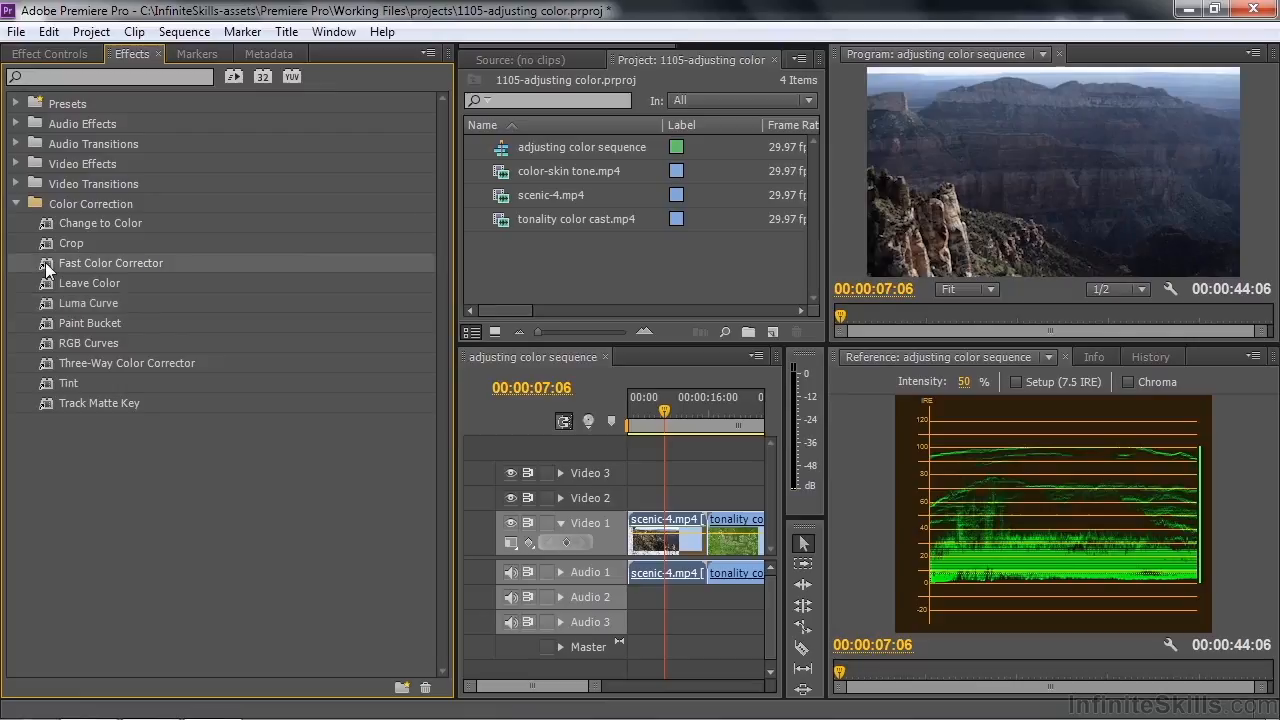
pyautogui.click(36, 51)
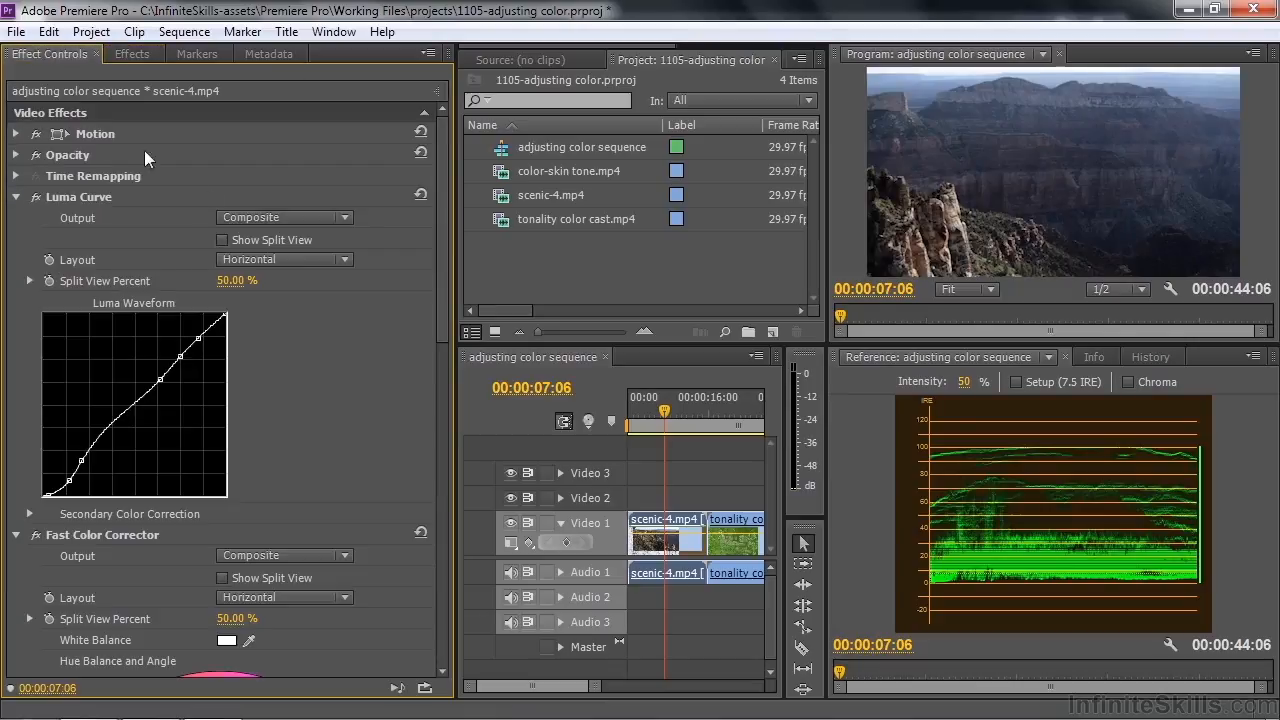
pyautogui.click(16, 197)
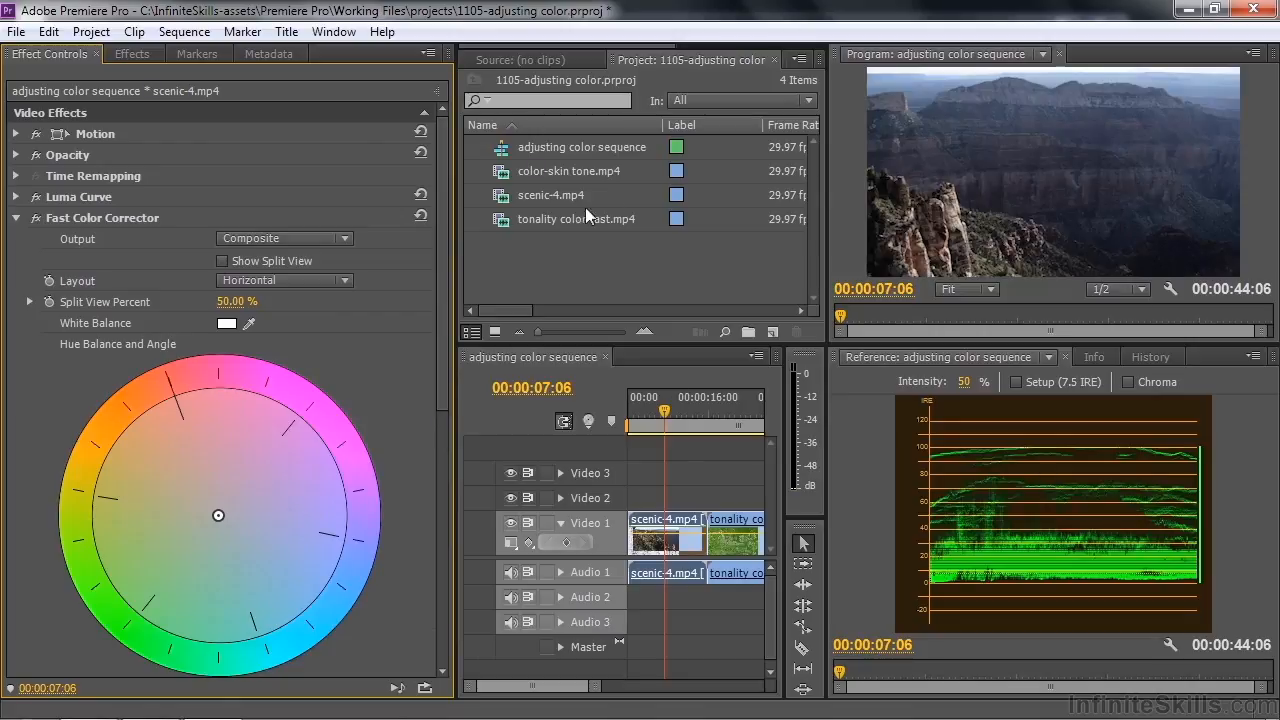
# Switch the Reference monitor to the Vectorscope and shift the hue balance toward orange-red, with magnitude about 29.27 and angle about -127°
pyautogui.moveTo(442, 258); pyautogui.dragTo(443, 298)
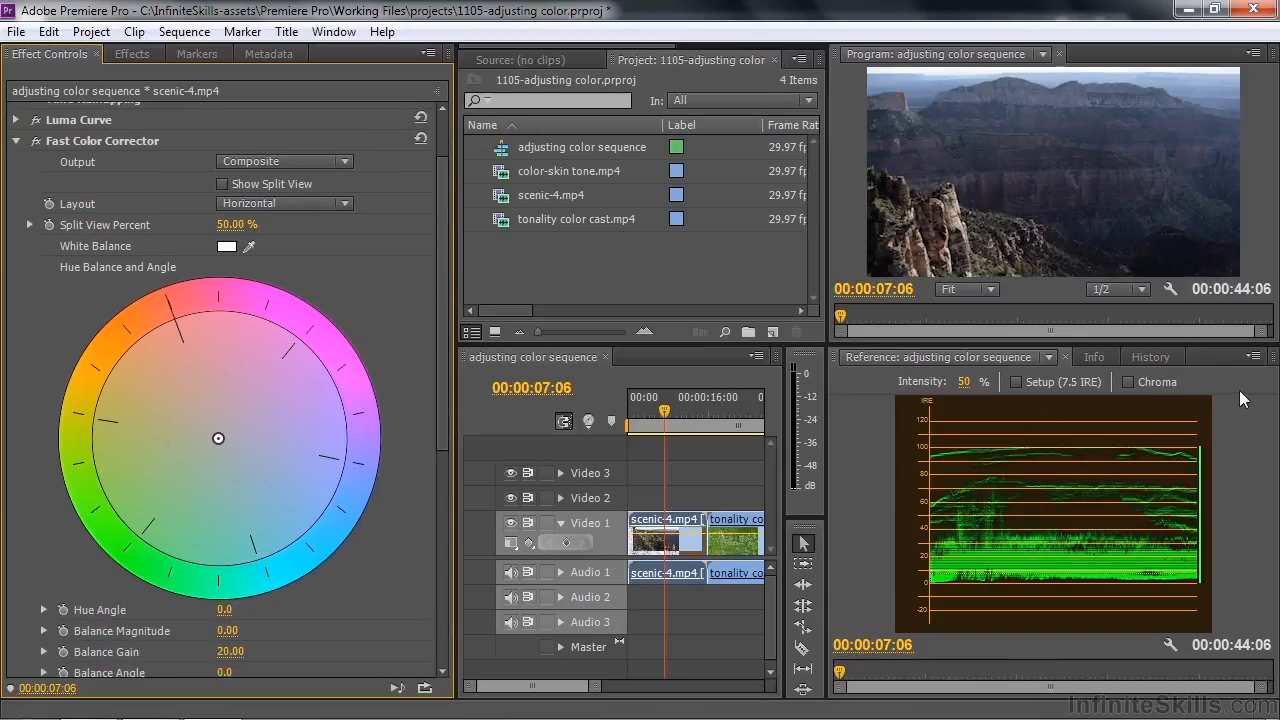
pyautogui.click(1254, 357)
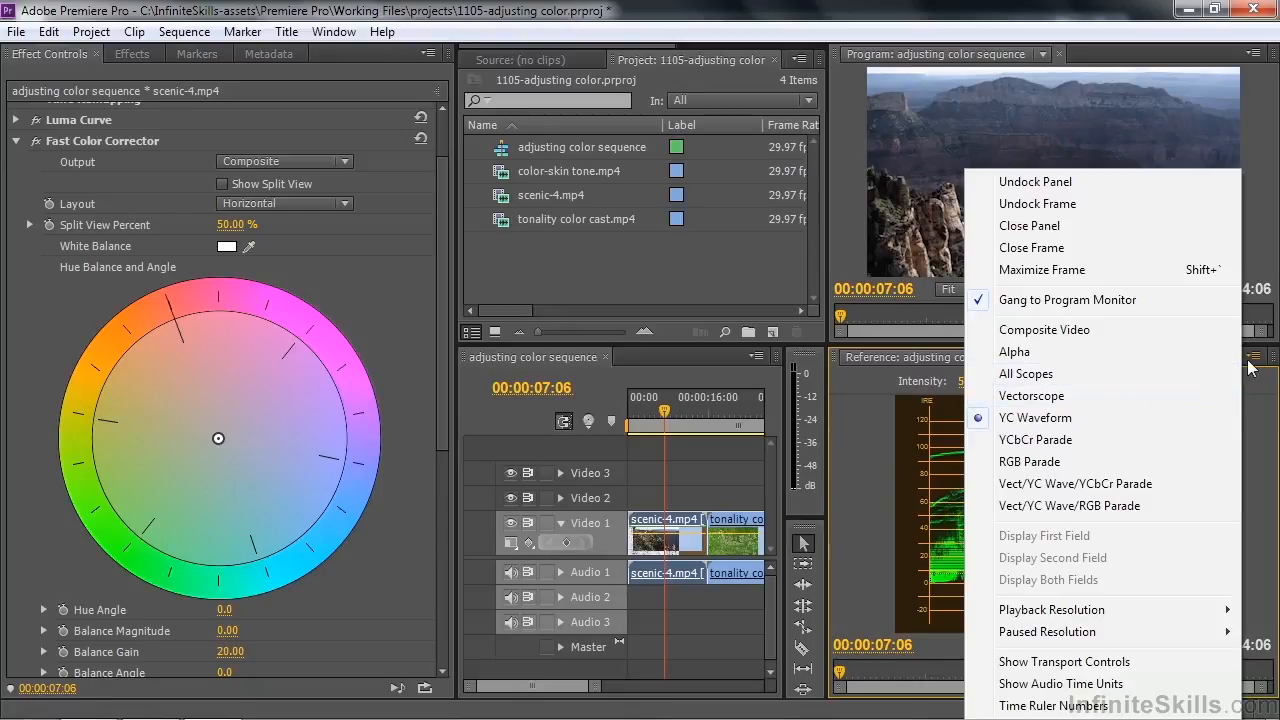
pyautogui.click(1053, 396)
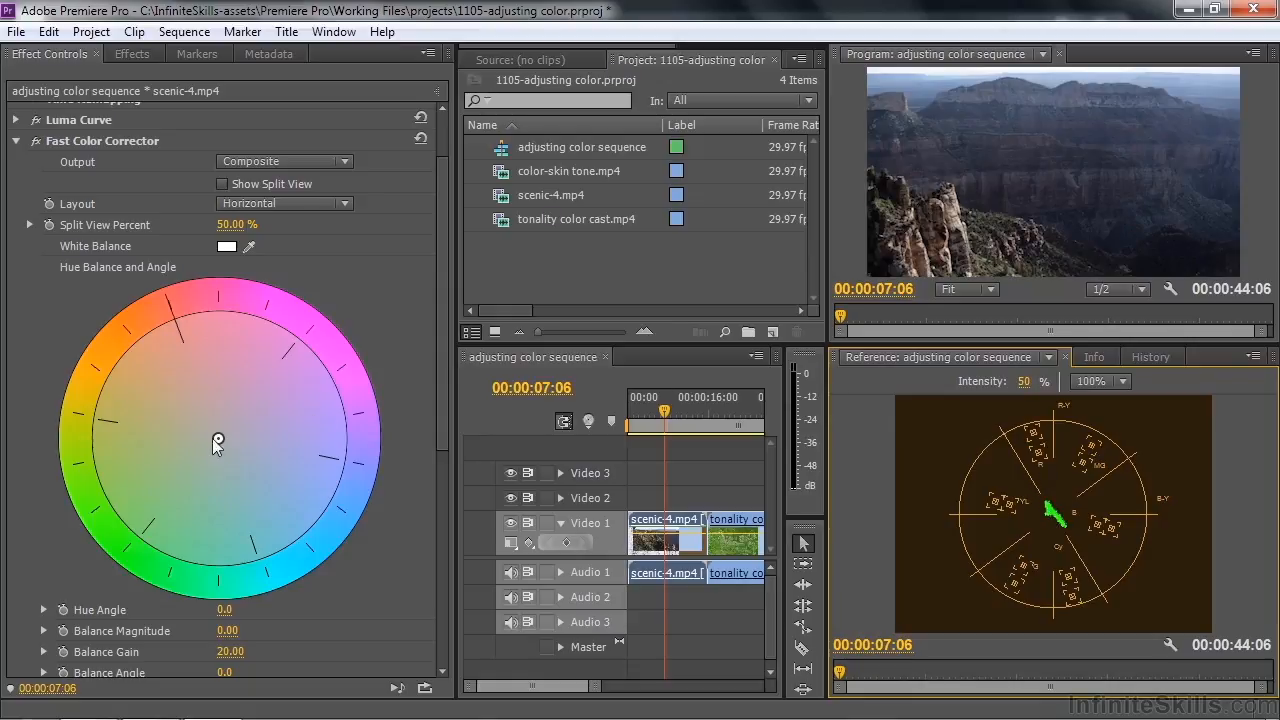
pyautogui.moveTo(216, 438); pyautogui.dragTo(197, 412)
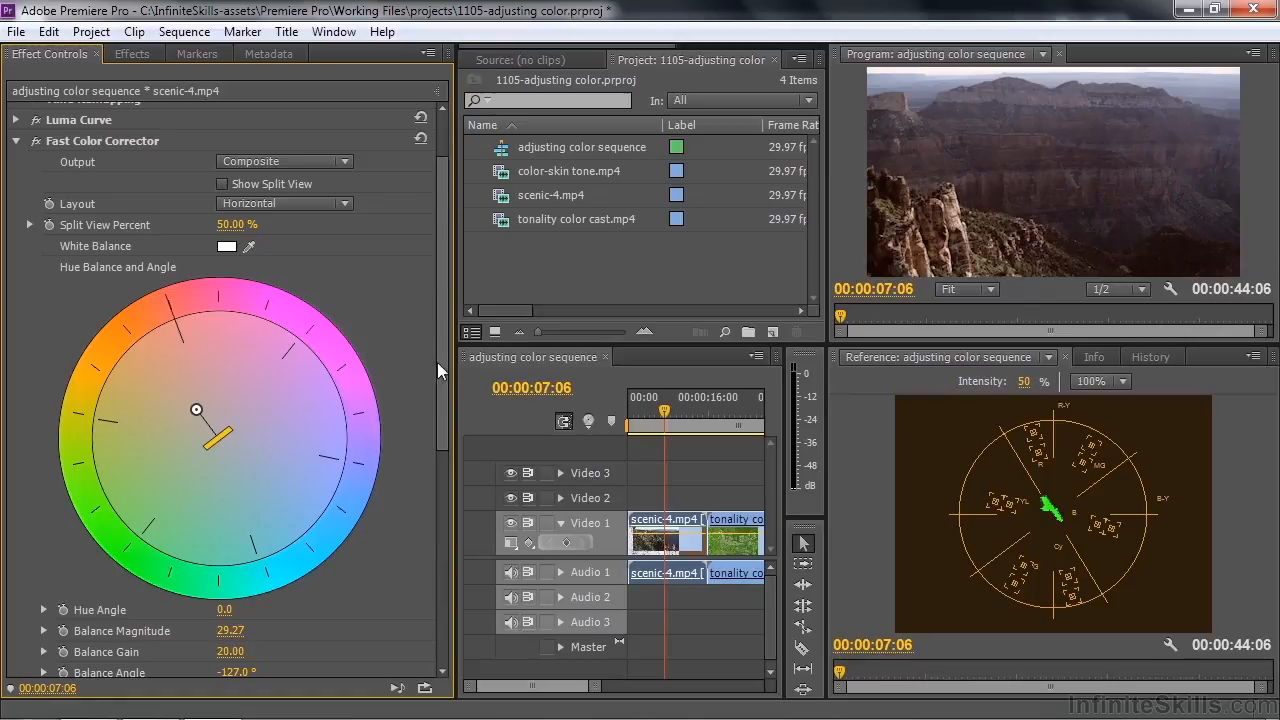
# Raise the Fast Color Corrector's Saturation to 139 and check the clip at 00:00:08:06
pyautogui.moveTo(438, 361); pyautogui.dragTo(424, 478)
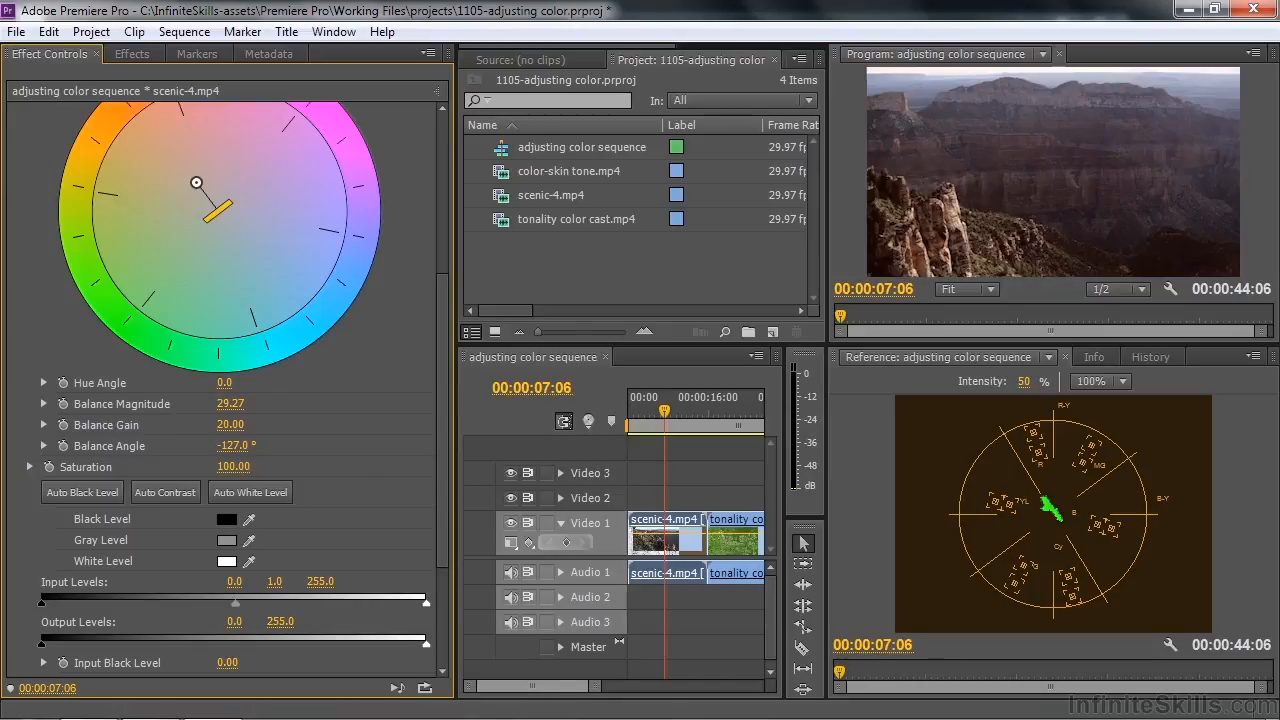
pyautogui.moveTo(233, 466); pyautogui.dragTo(263, 466)
pyautogui.moveTo(668, 418)
pyautogui.mouseDown()
pyautogui.moveTo(680, 420)
pyautogui.moveTo(656, 432)
pyautogui.moveTo(670, 435)
pyautogui.mouseUp()
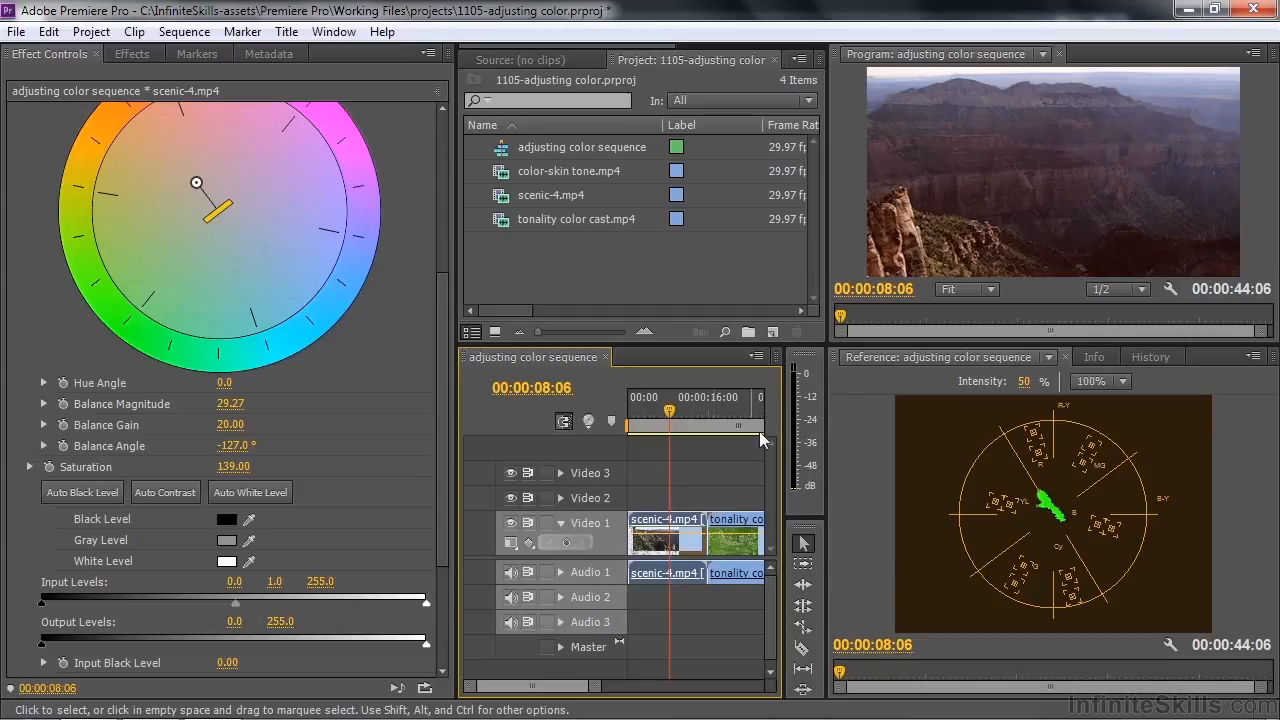
# Create a new adjustment layer in the project with the default video settings
pyautogui.click(772, 332)
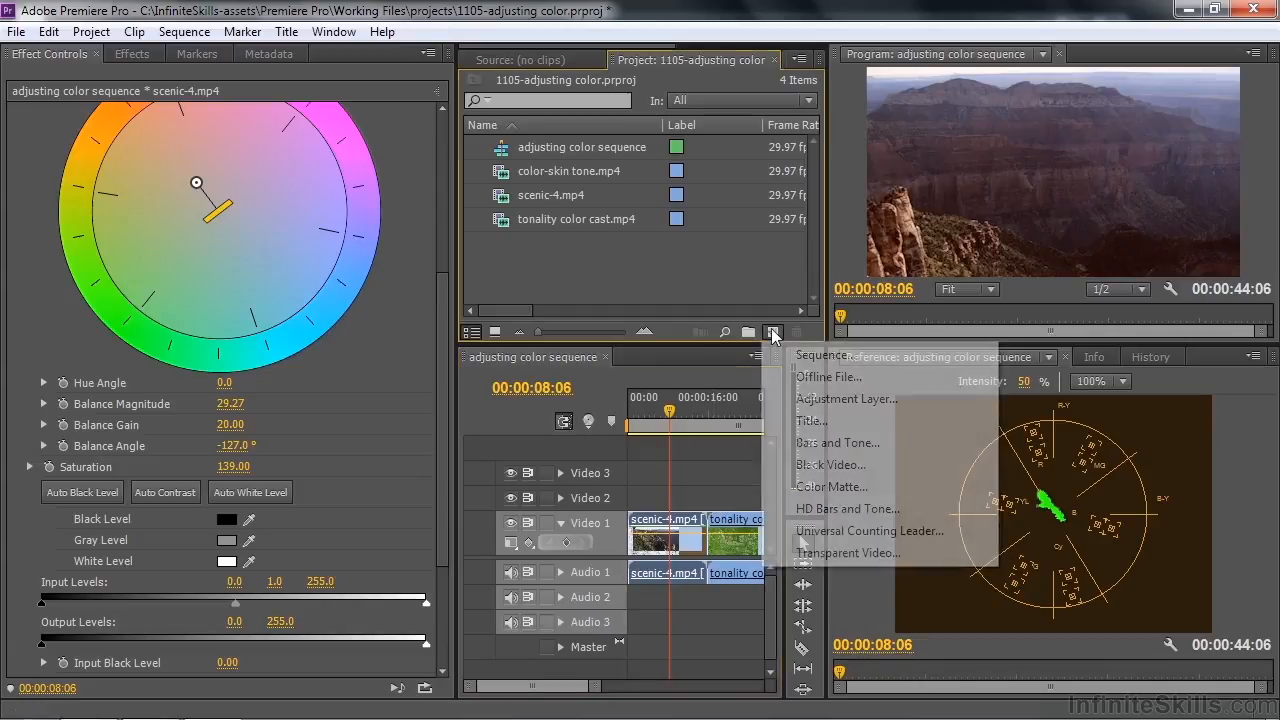
pyautogui.click(830, 398)
pyautogui.click(664, 438)
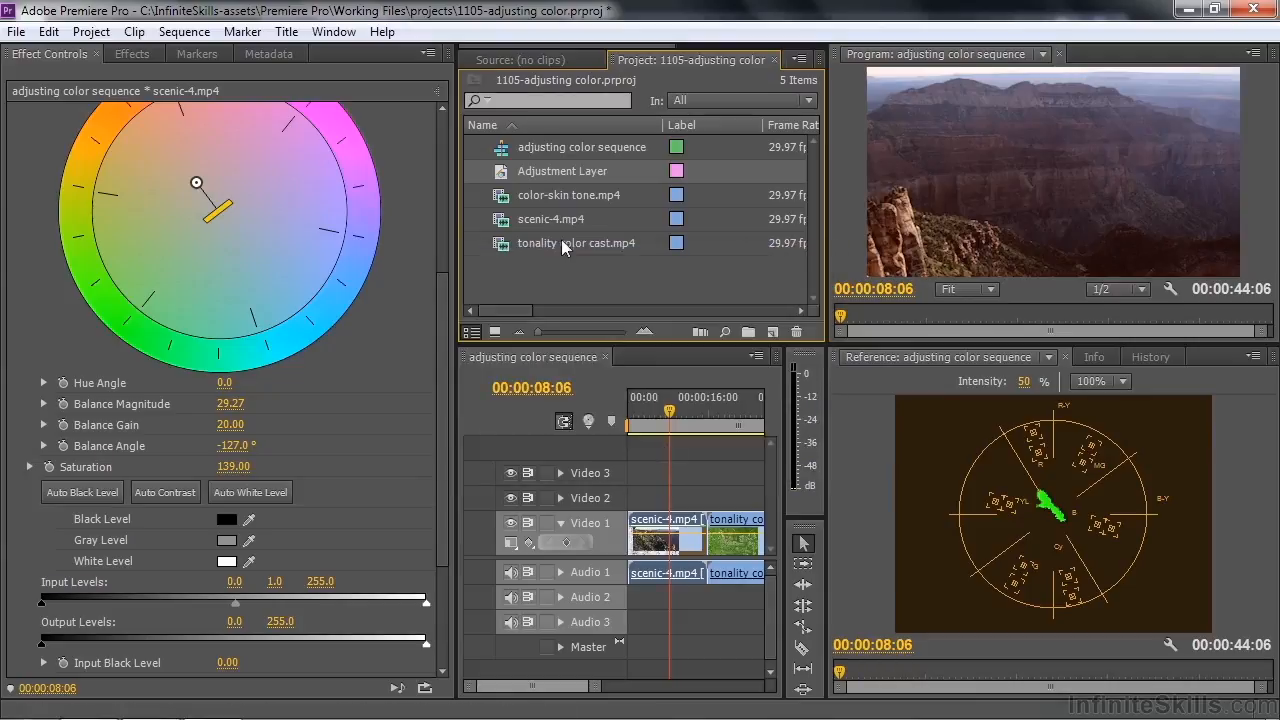
# Place the adjustment layer at the start of Video 2 and extend it to the end of the scenic-4.mp4 clip
pyautogui.moveTo(509, 174); pyautogui.dragTo(641, 497)
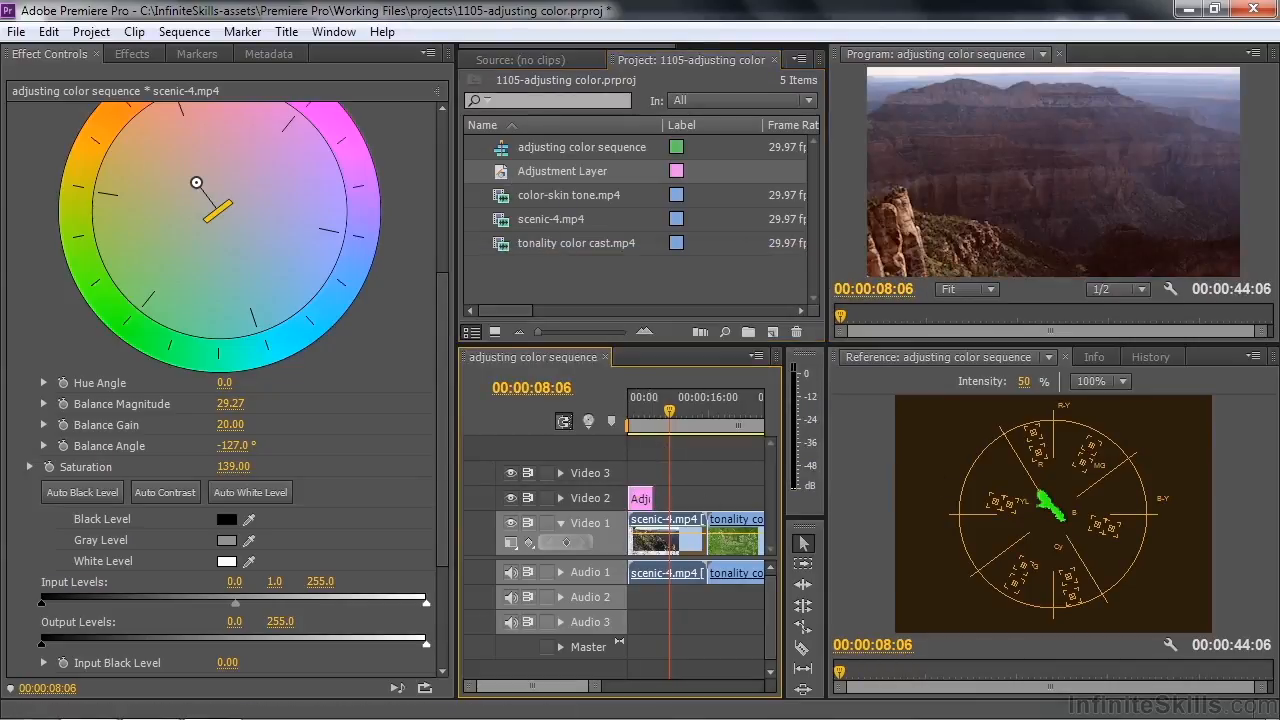
pyautogui.click(643, 502)
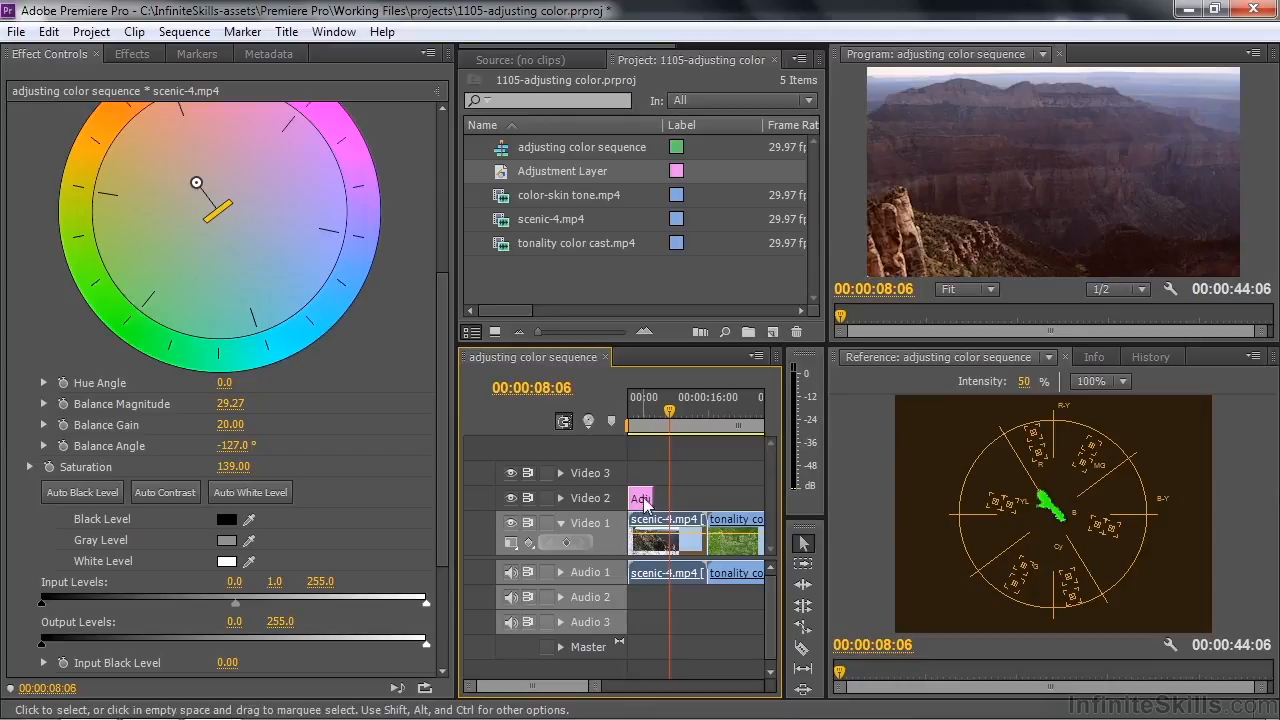
pyautogui.moveTo(651, 498); pyautogui.dragTo(691, 497)
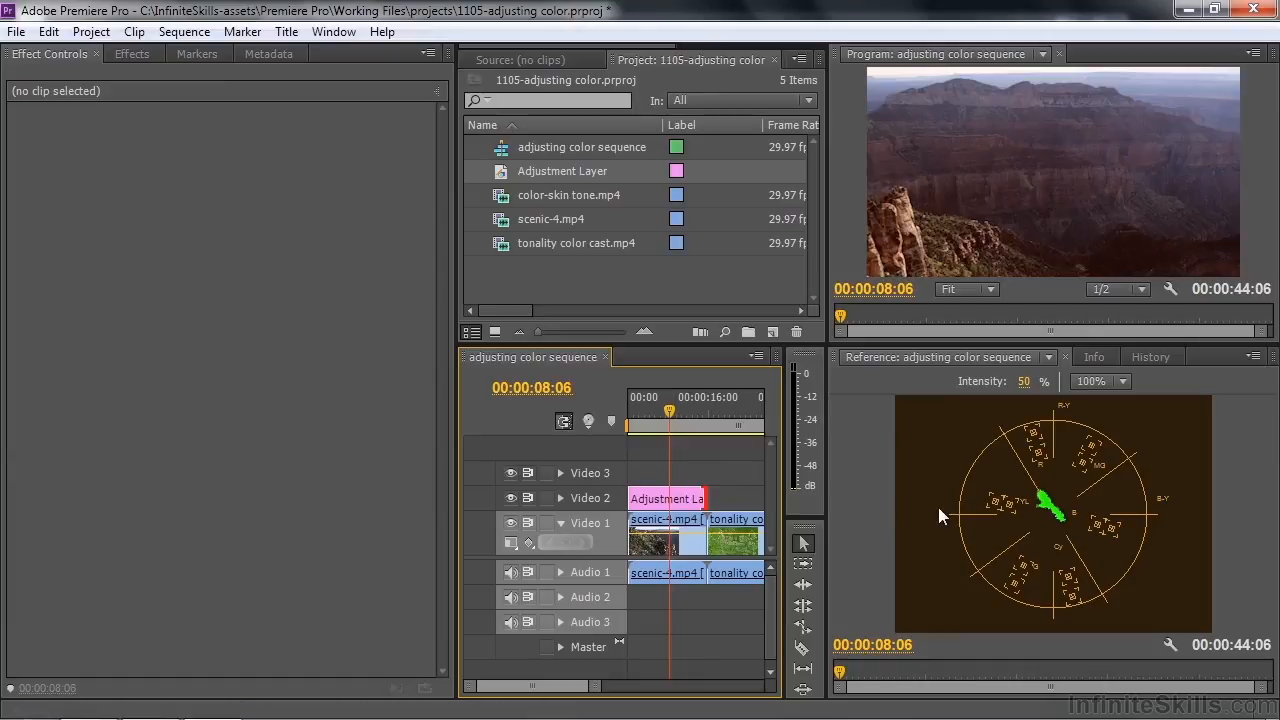
# Copy the Luma Curve and Fast Color Corrector effects from the scenic-4.mp4 clip
pyautogui.click(667, 534)
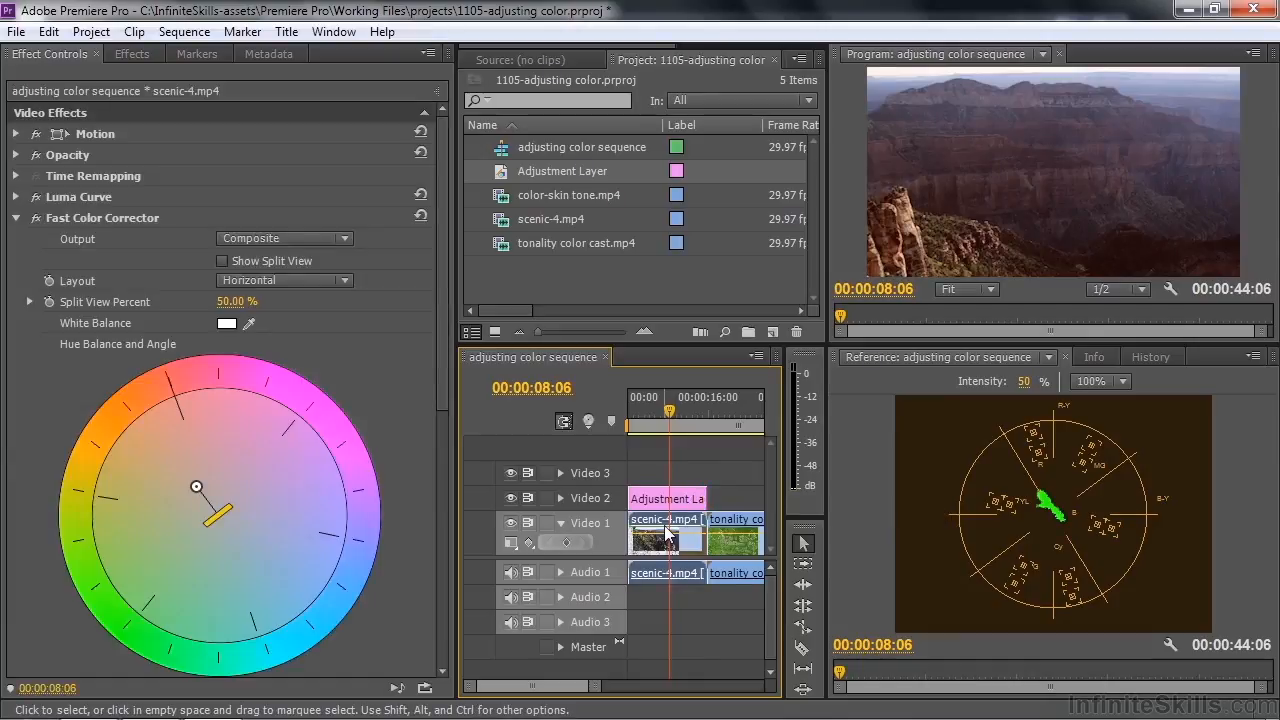
pyautogui.click(54, 221)
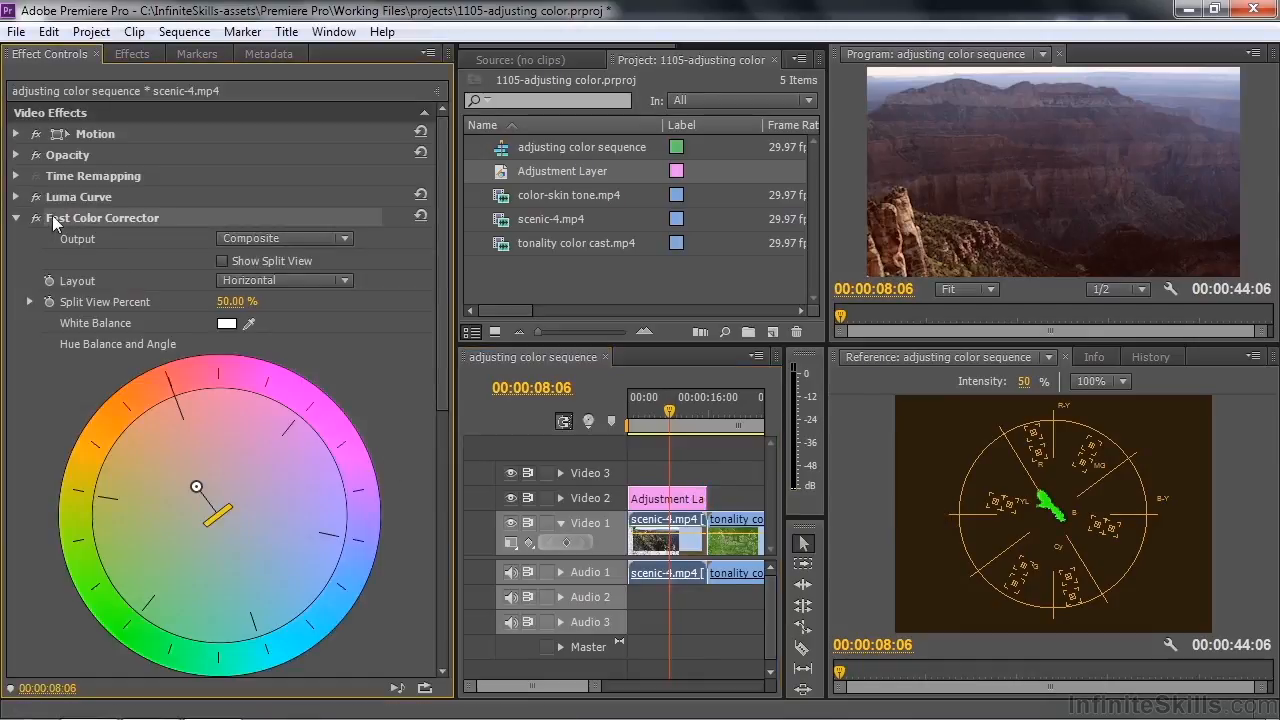
pyautogui.click(54, 199)
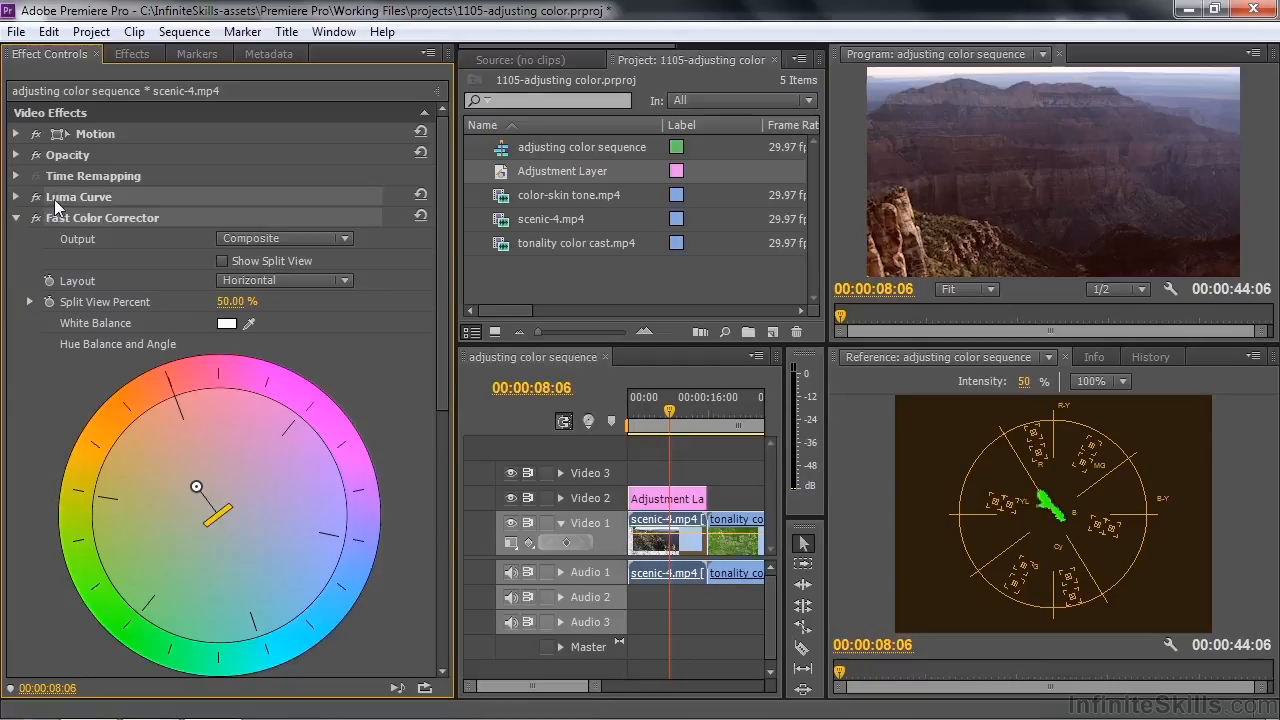
pyautogui.rightClick(166, 212)
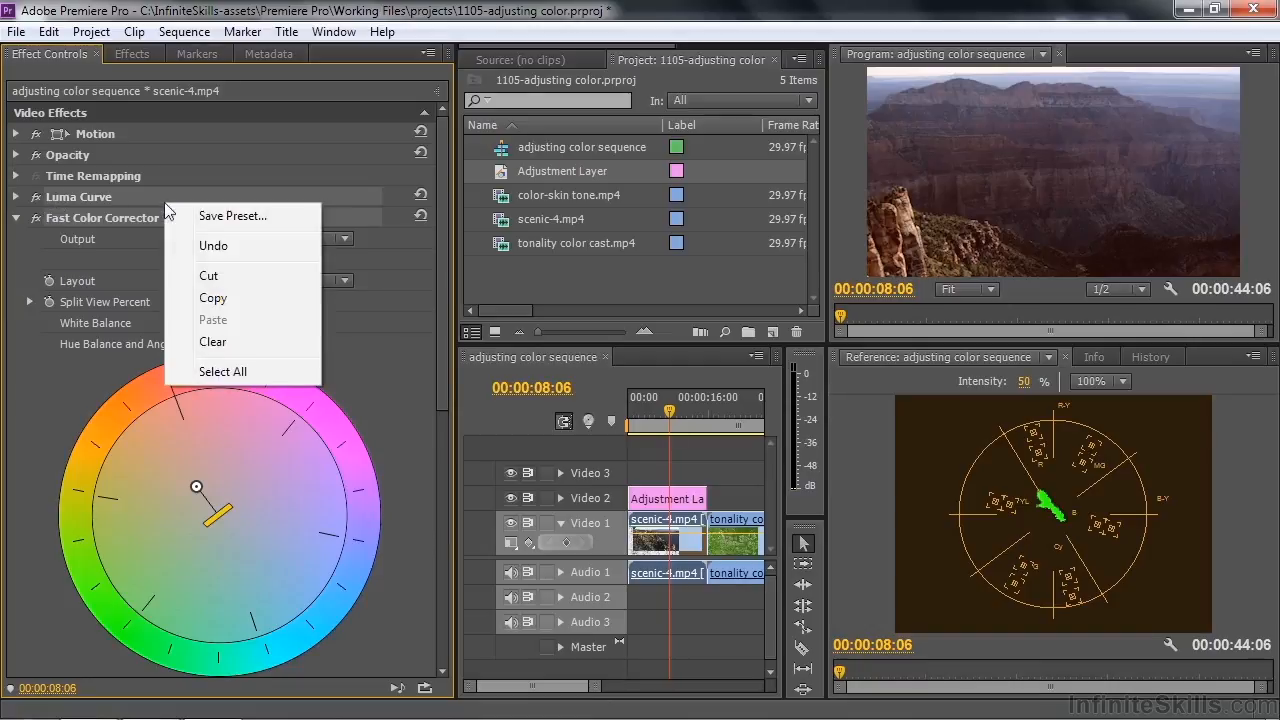
pyautogui.click(228, 299)
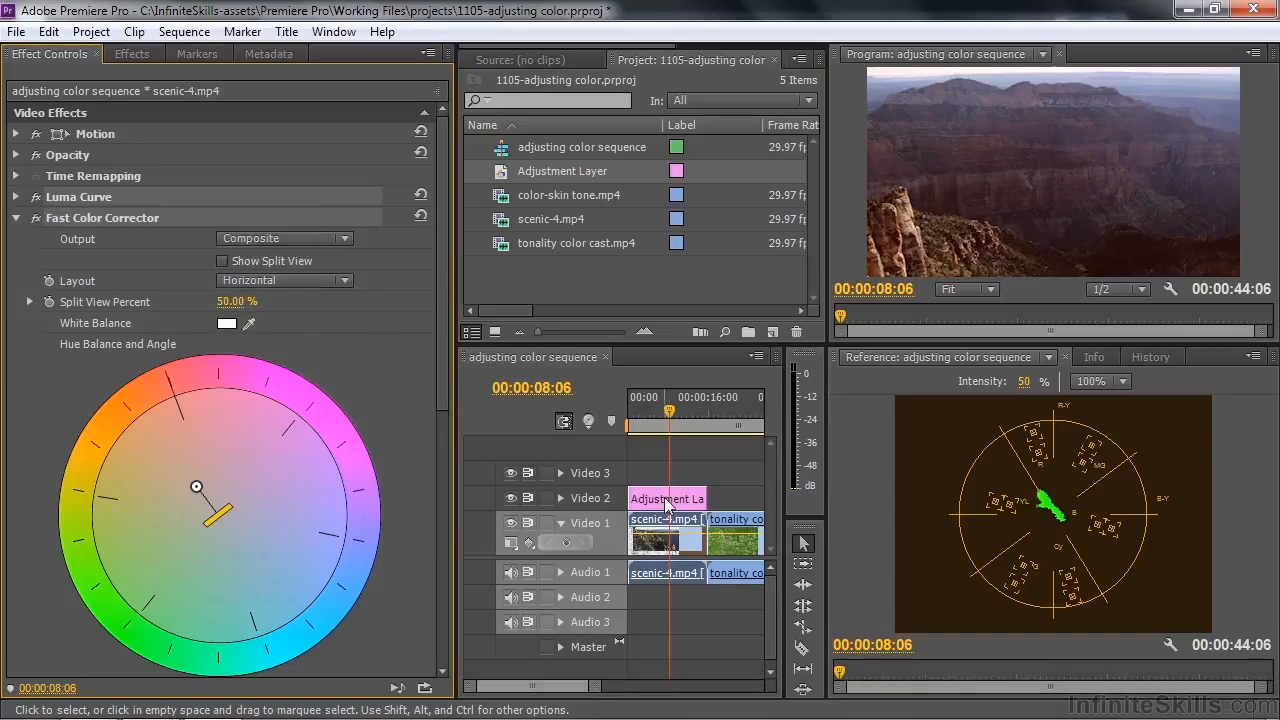
# Turn off the Fast Color Corrector and Luma Curve effects on the scenic-4.mp4 clip
pyautogui.click(668, 503)
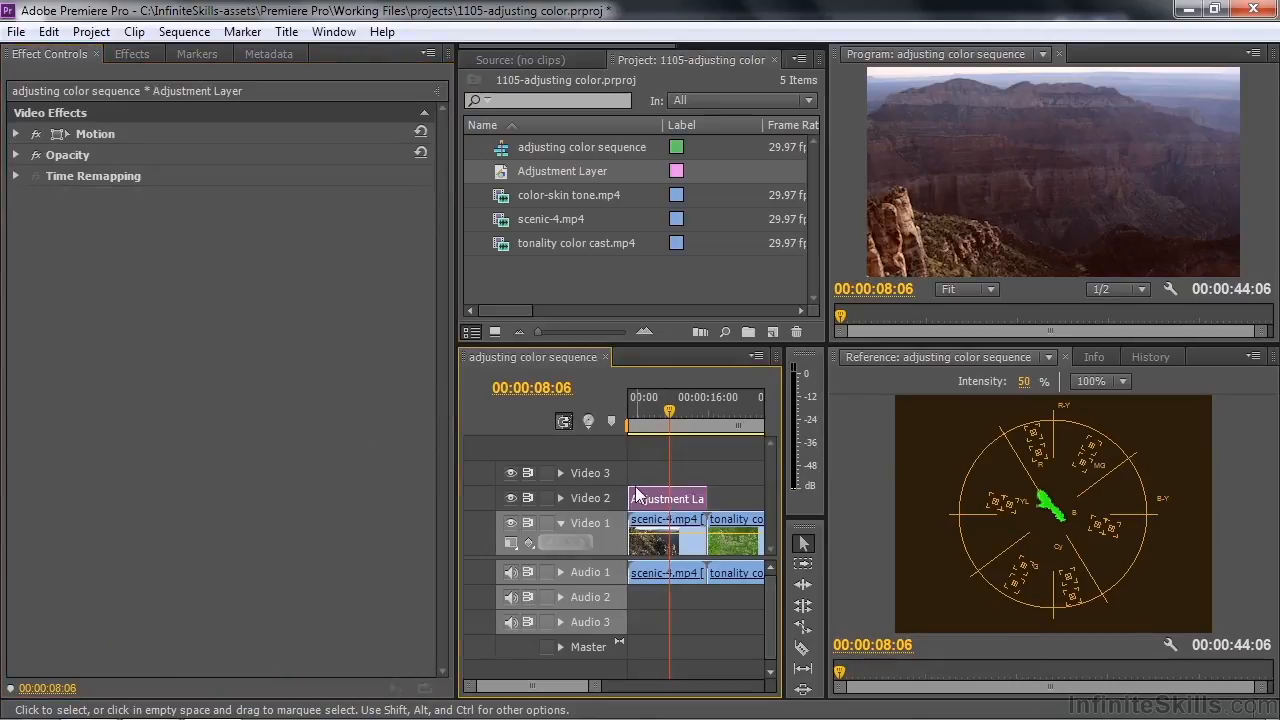
pyautogui.click(657, 548)
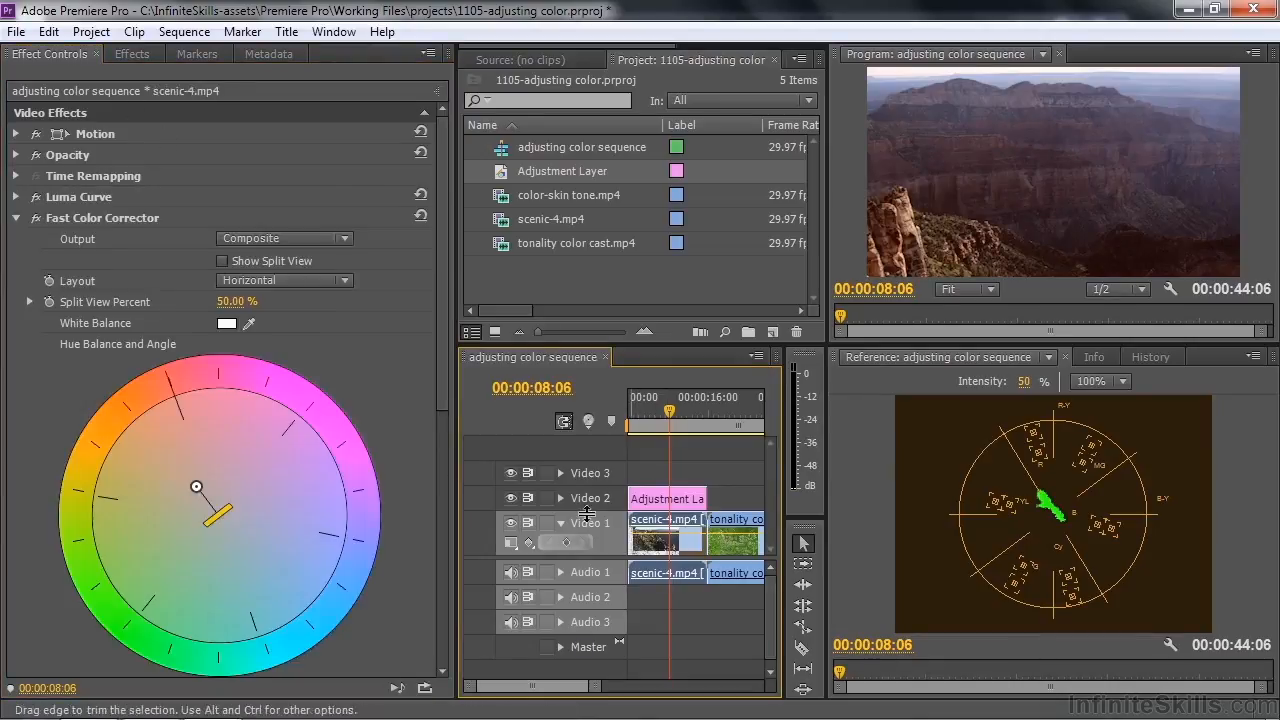
pyautogui.click(35, 218)
pyautogui.click(35, 196)
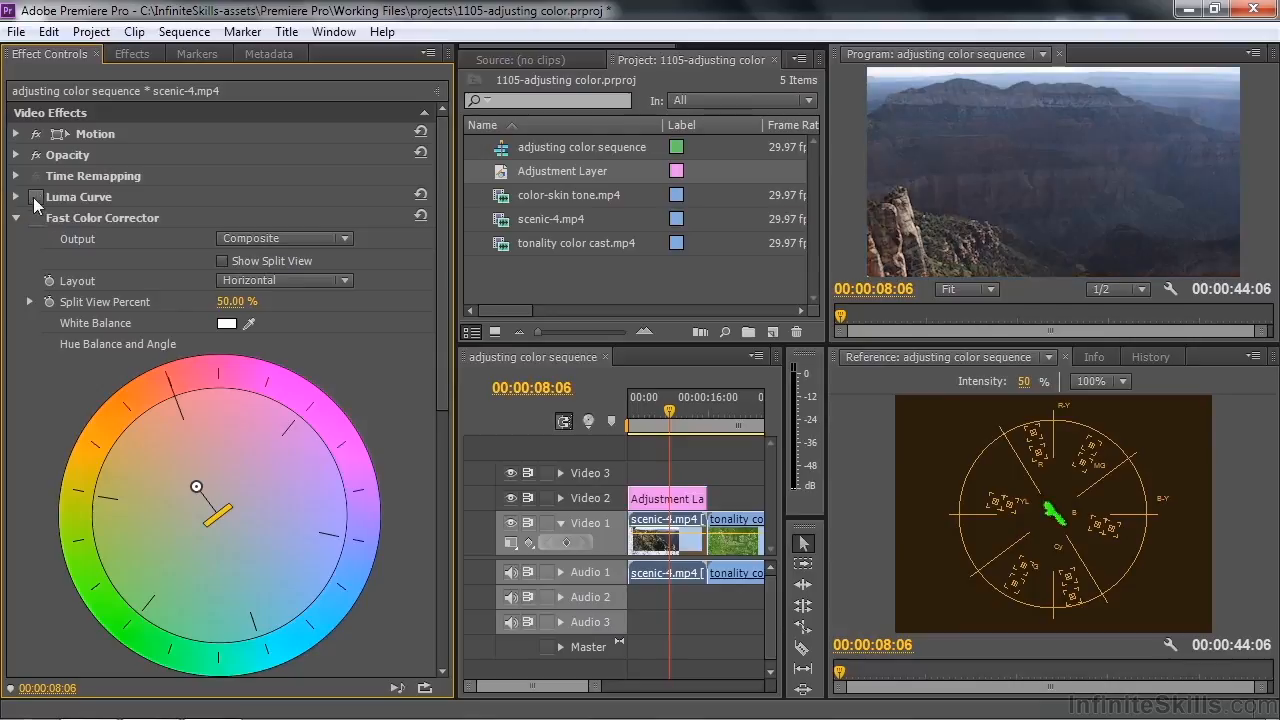
# Paste the copied effects onto the adjustment layer and enable both Fast Color Corrector and Luma Curve there
pyautogui.click(655, 498)
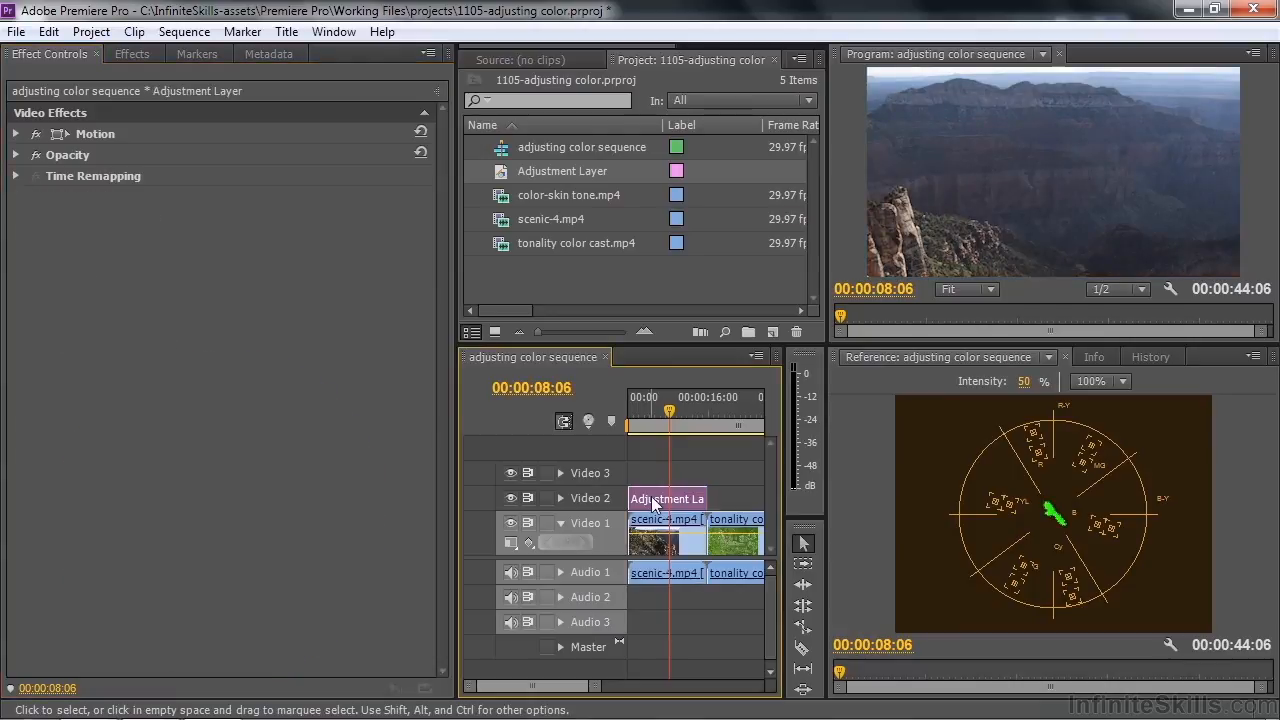
pyautogui.rightClick(198, 272)
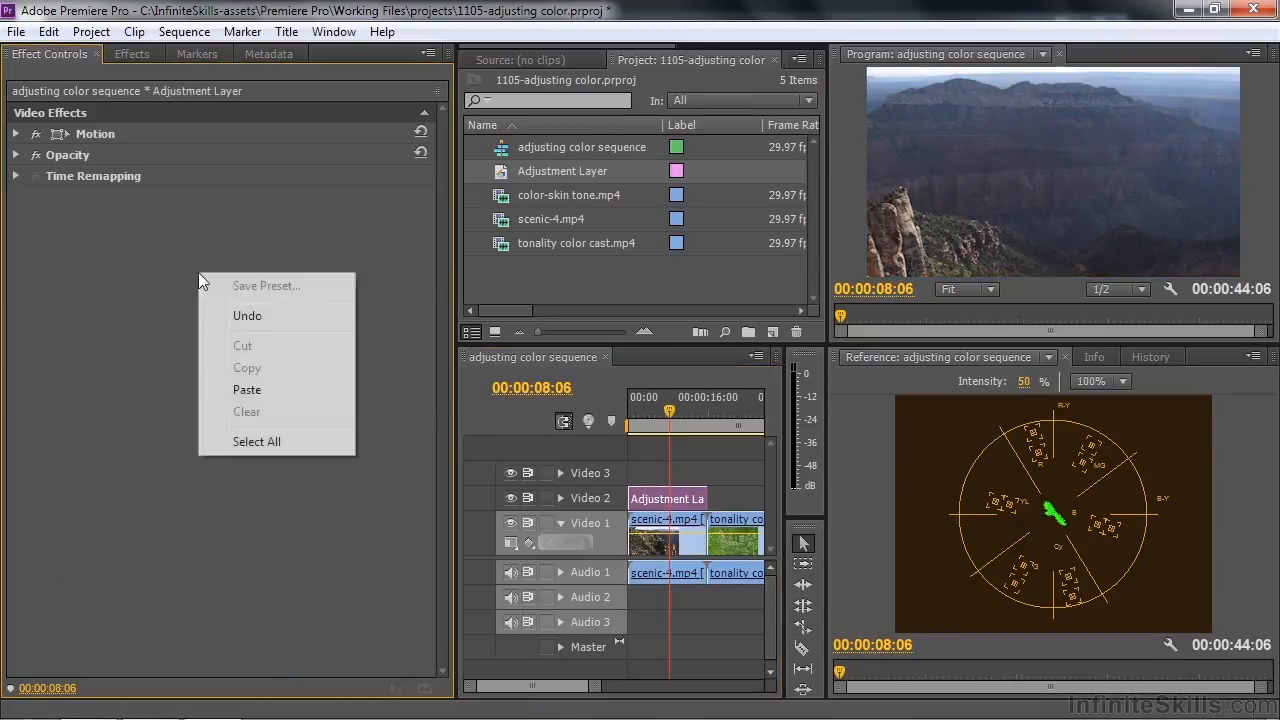
pyautogui.click(257, 390)
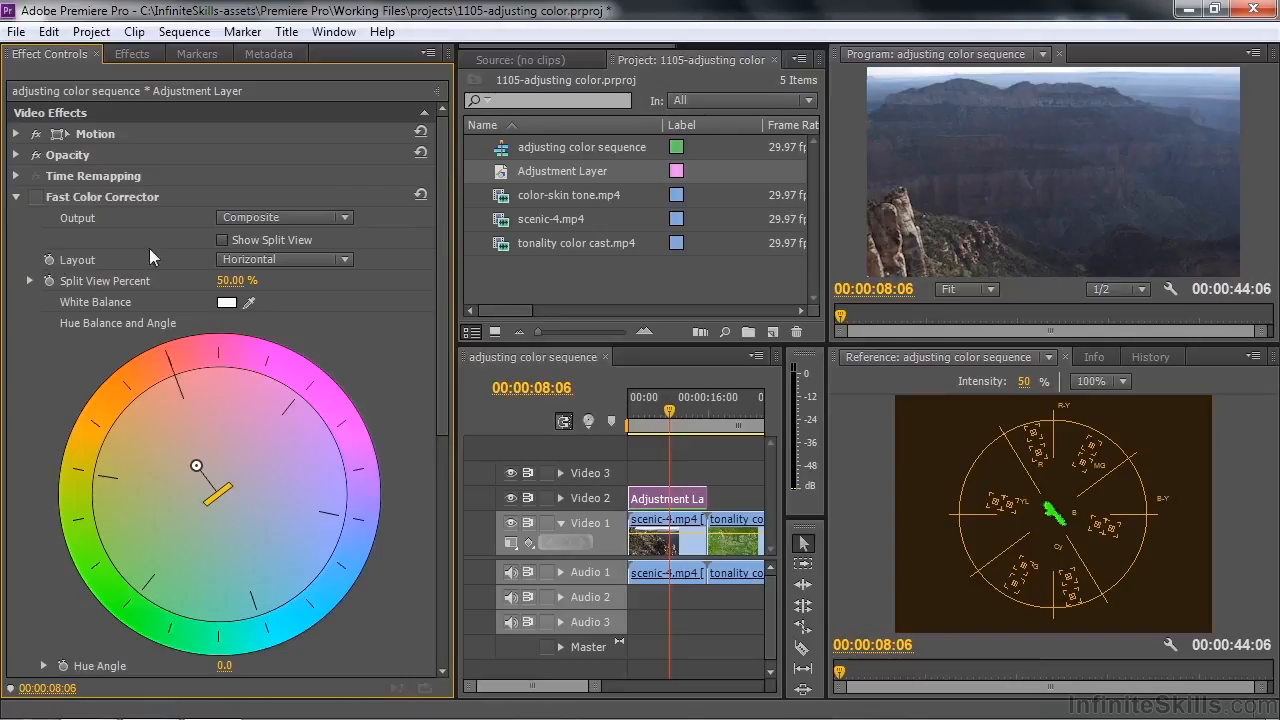
pyautogui.click(36, 197)
pyautogui.moveTo(437, 229); pyautogui.dragTo(464, 513)
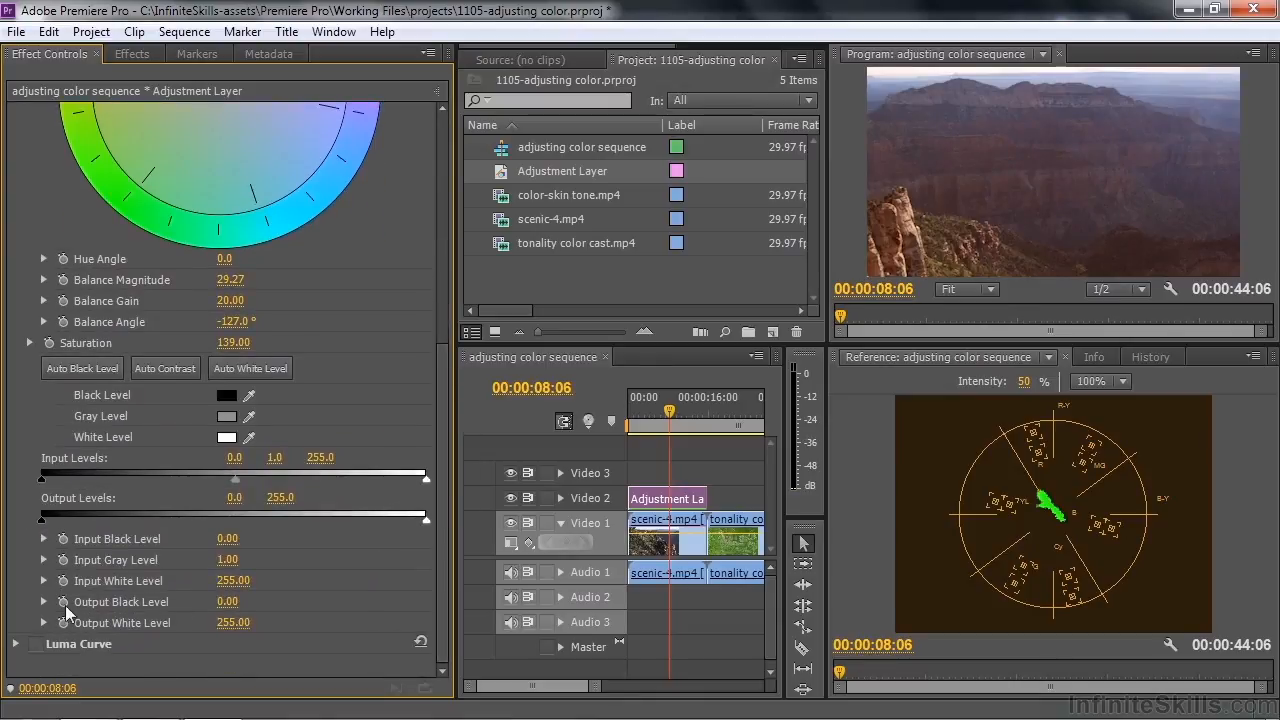
pyautogui.click(35, 644)
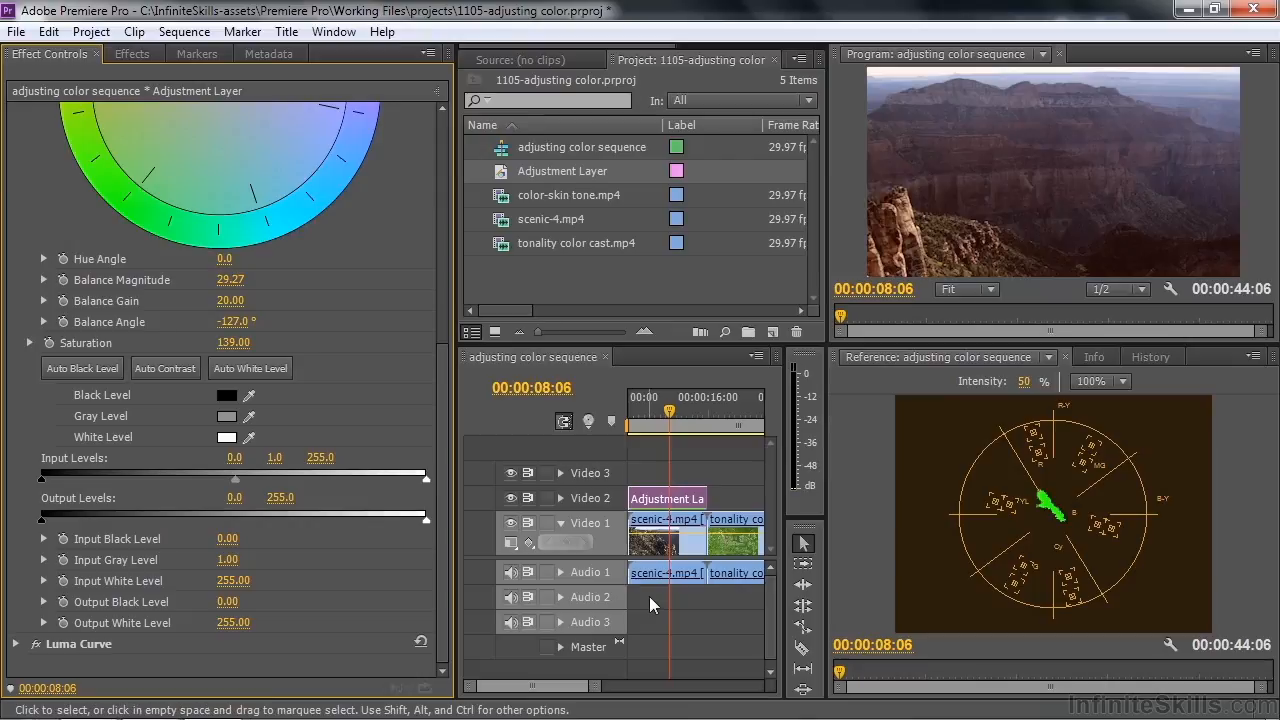
# Go to 00:00:18:29 and apply the Luma Curve effect to the tonality color cast.mp4 clip
pyautogui.press('Down')
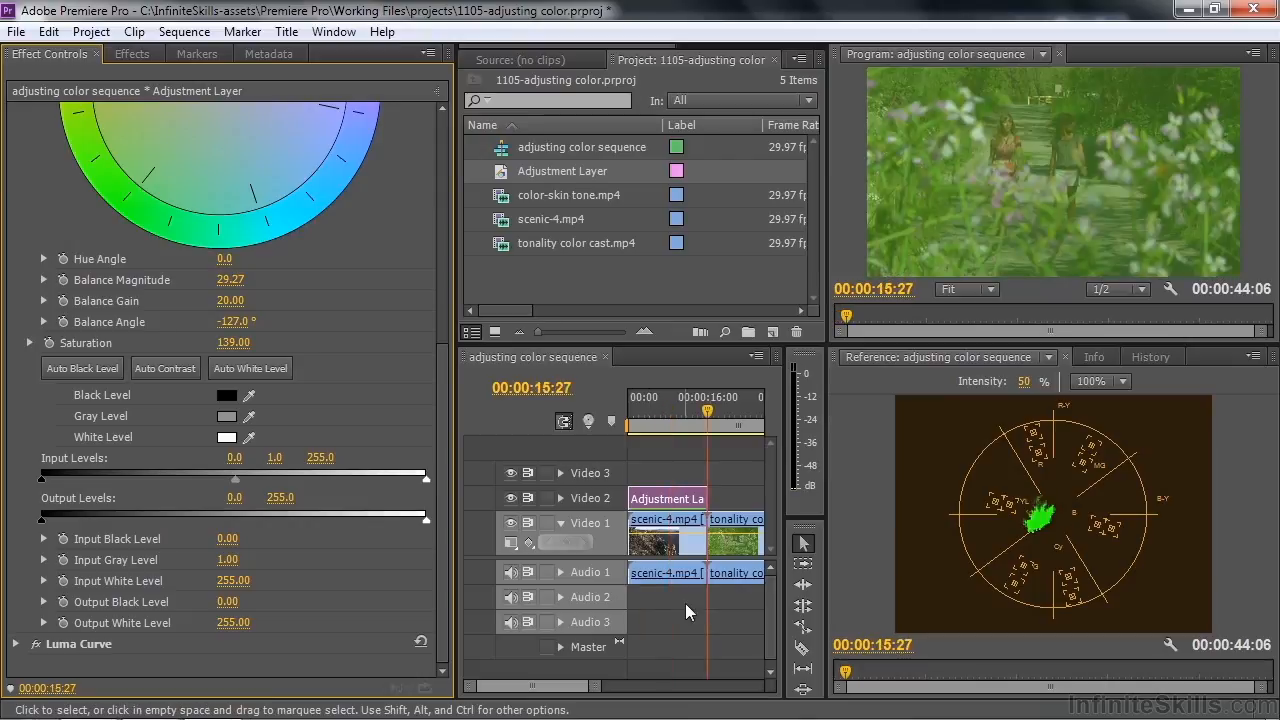
pyautogui.click(731, 425)
pyautogui.moveTo(731, 425); pyautogui.dragTo(727, 427)
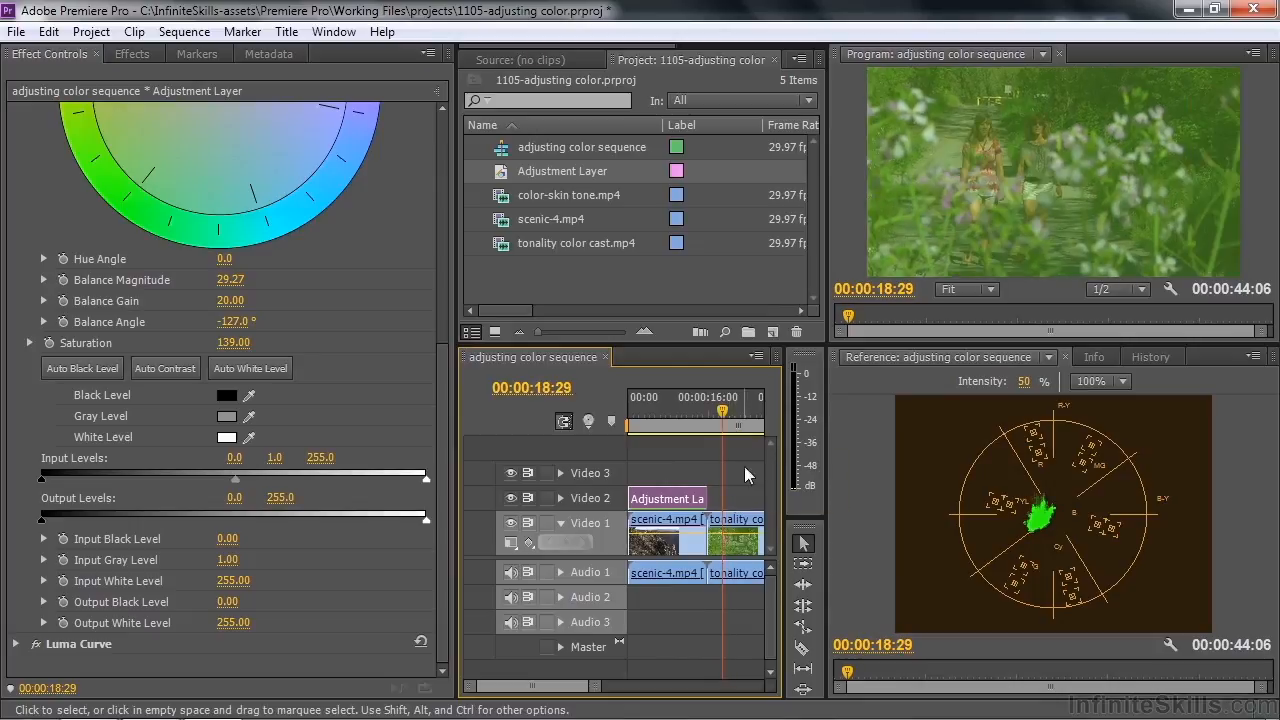
pyautogui.click(731, 531)
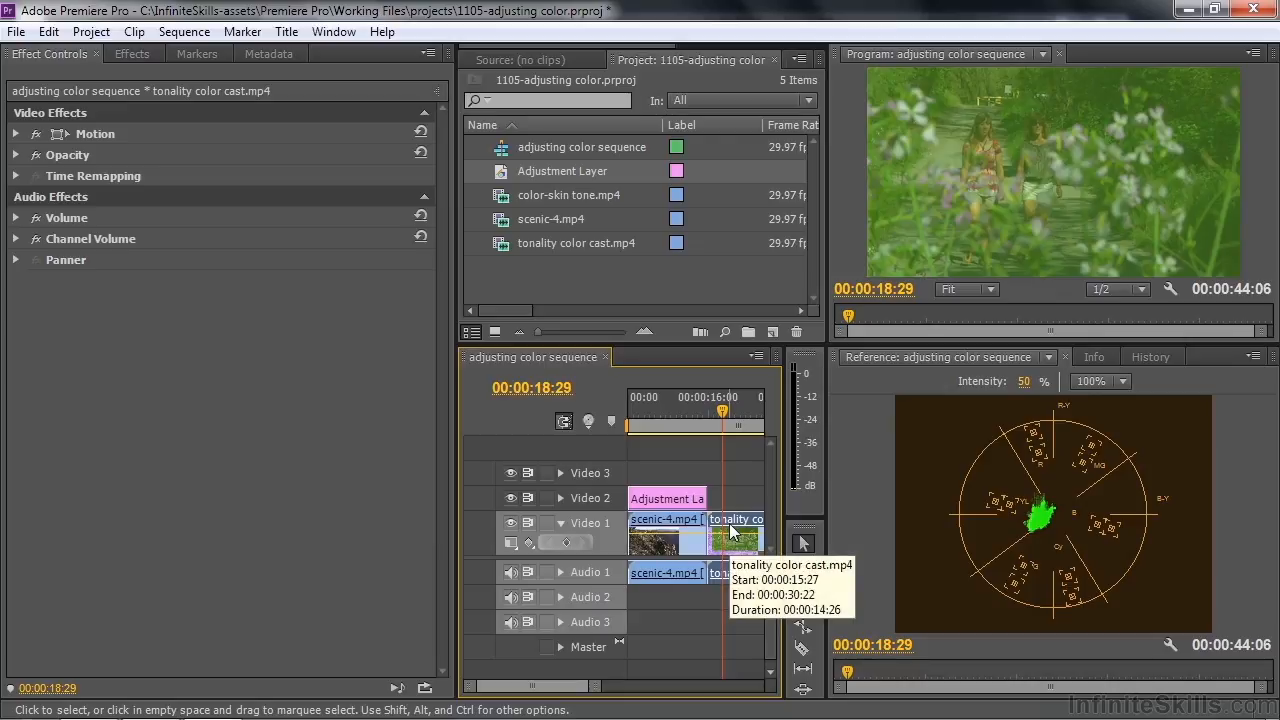
pyautogui.click(140, 53)
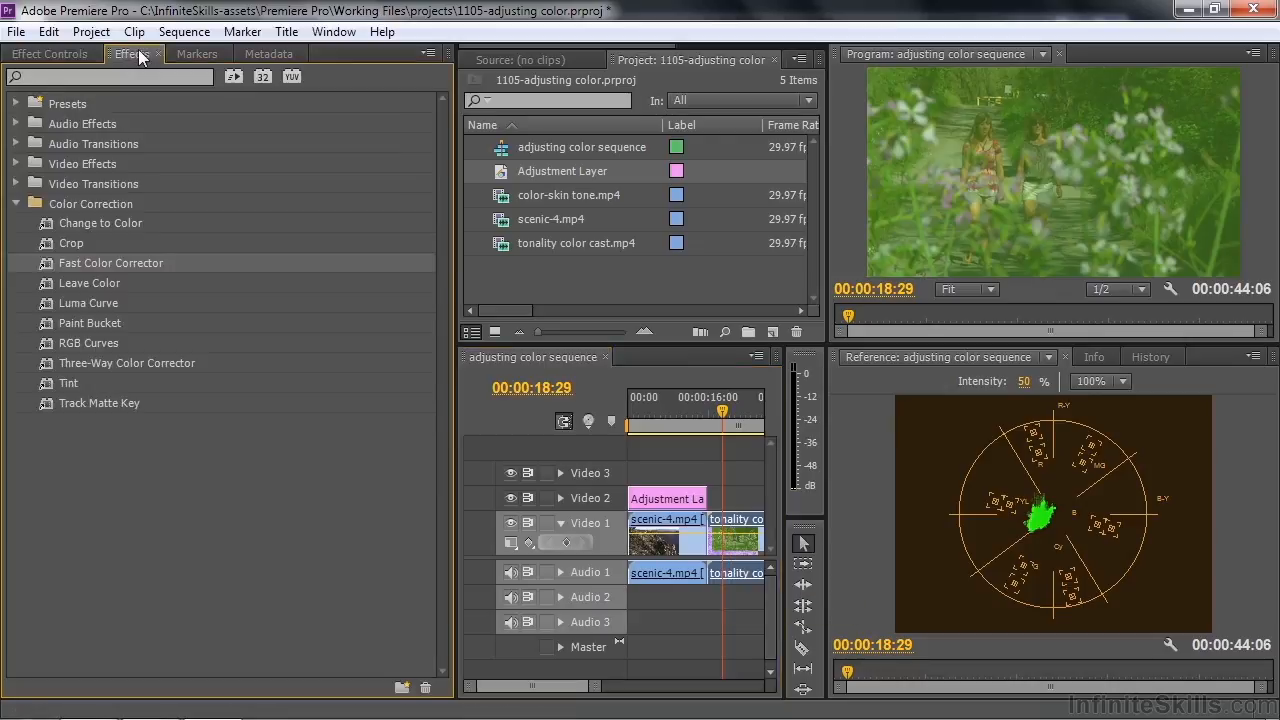
pyautogui.click(44, 300)
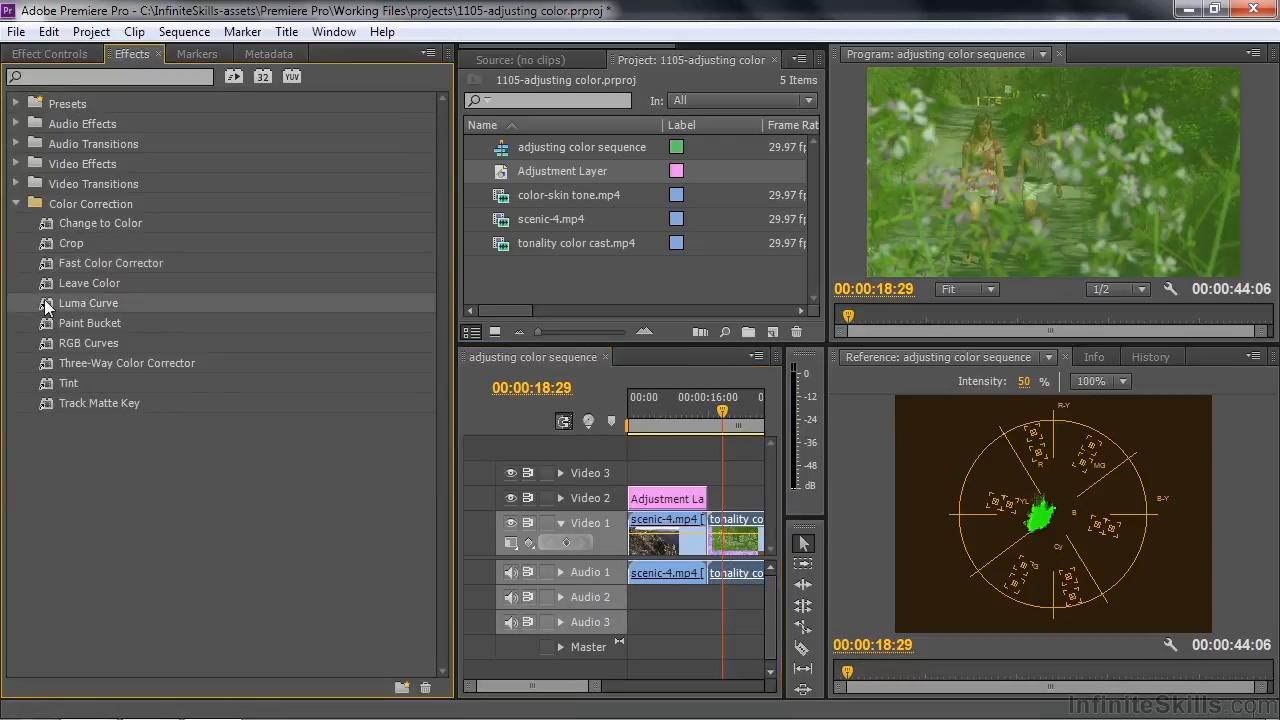
pyautogui.click(55, 54)
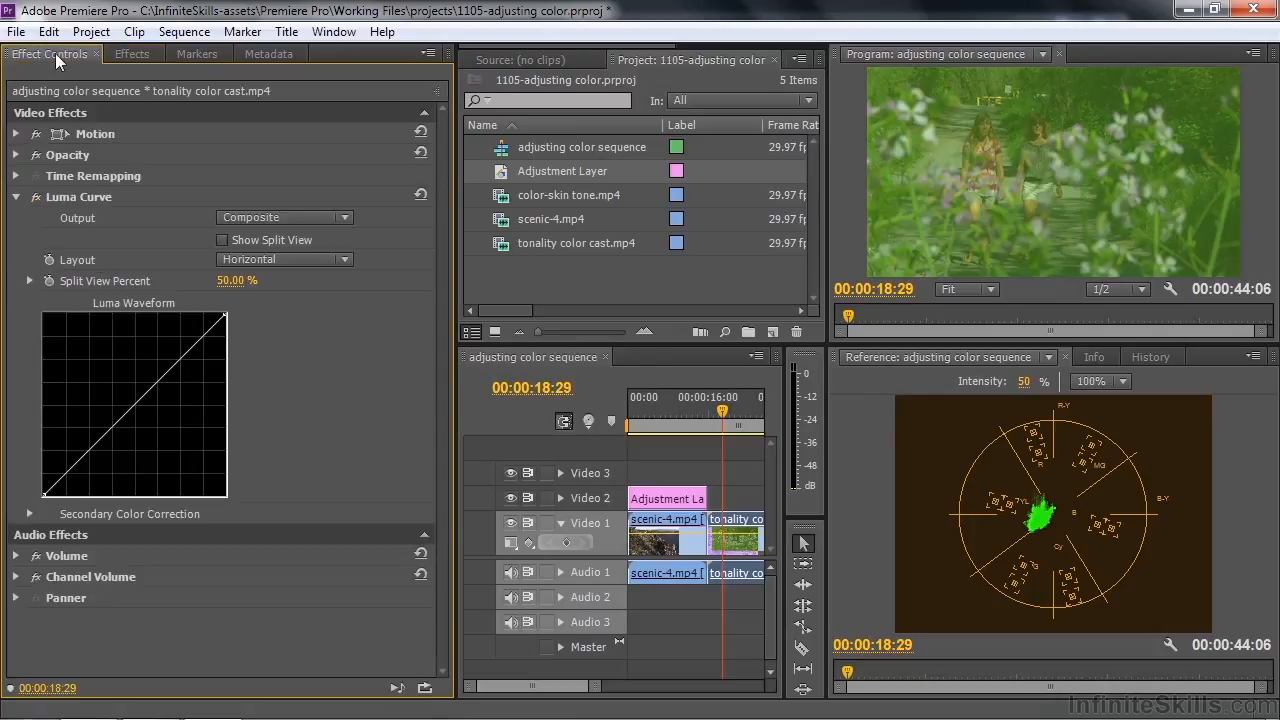
# Using the YC Waveform scope, bring the Luma Curve's black and white endpoints inward and shape a gentle S-curve with shadow, midtone and highlight points
pyautogui.click(1255, 358)
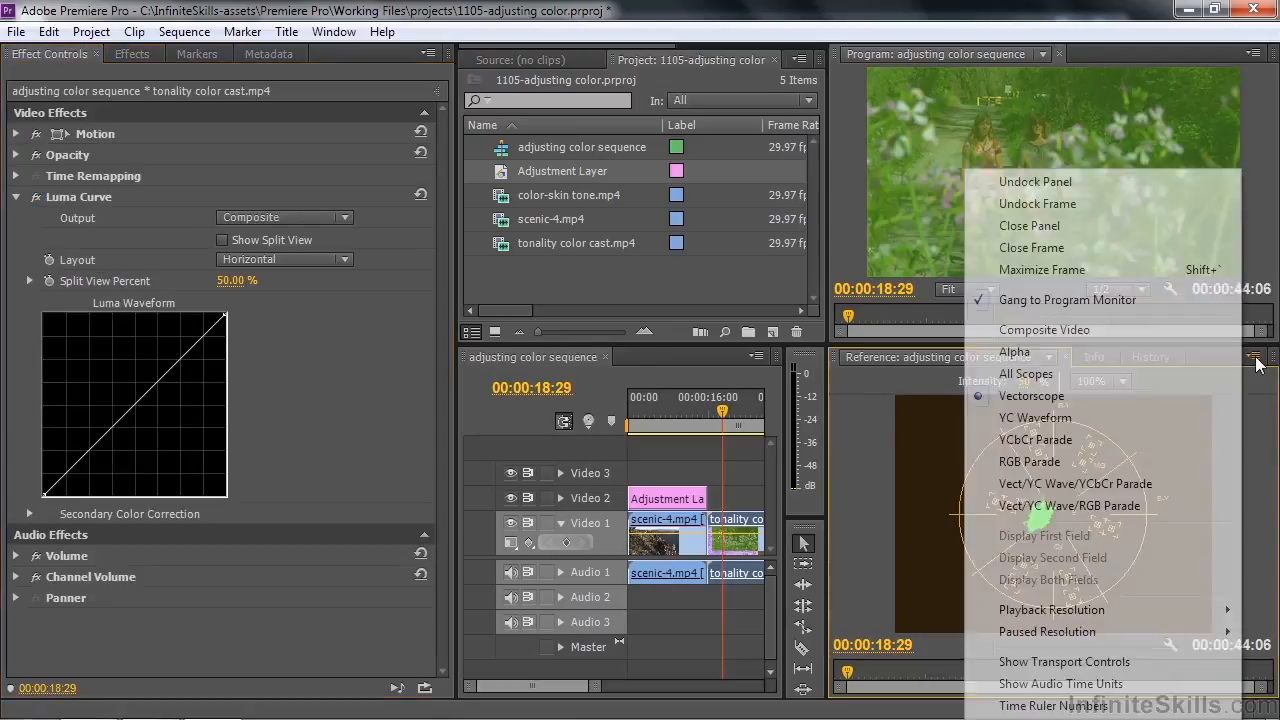
pyautogui.click(1082, 422)
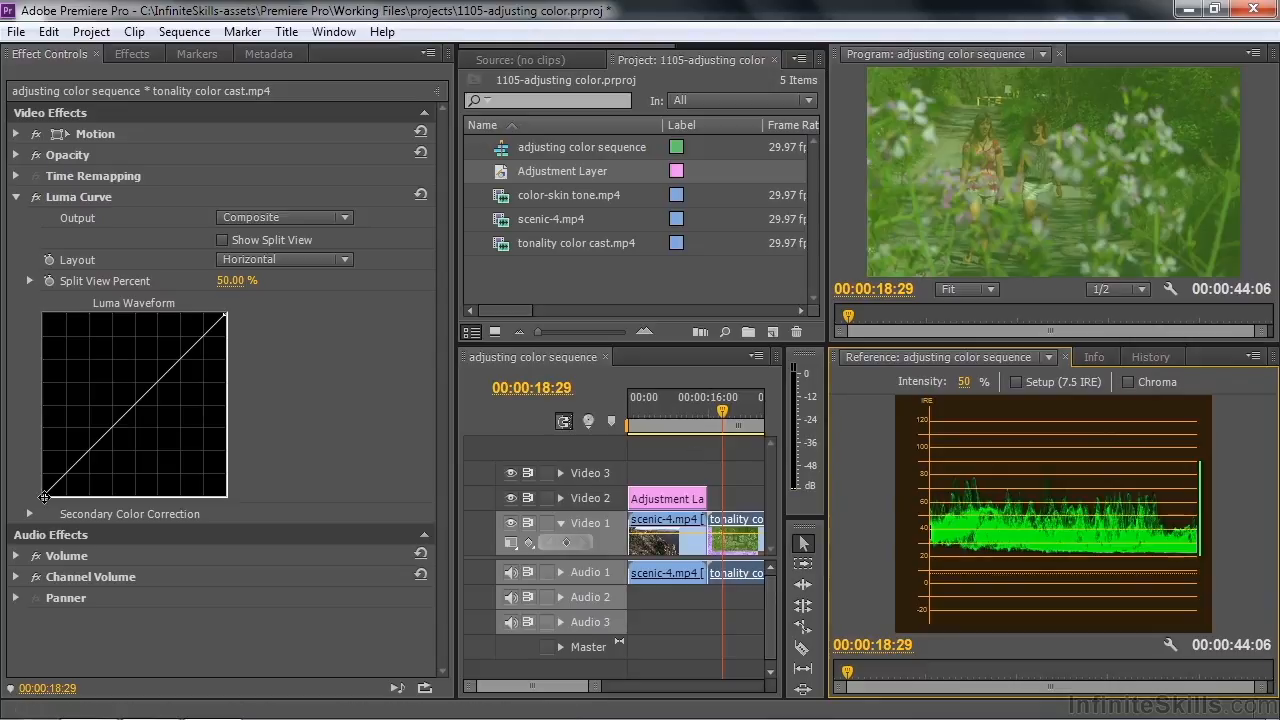
pyautogui.moveTo(44, 497); pyautogui.dragTo(82, 524)
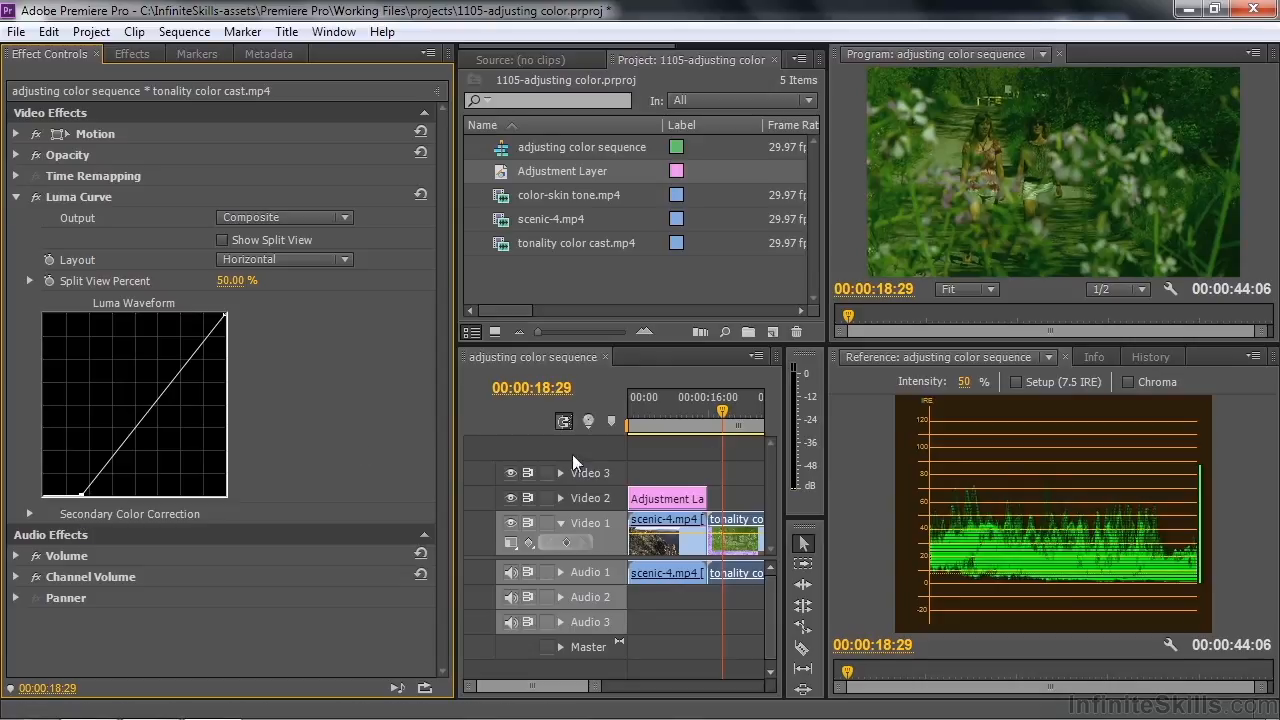
pyautogui.moveTo(225, 314); pyautogui.dragTo(164, 338)
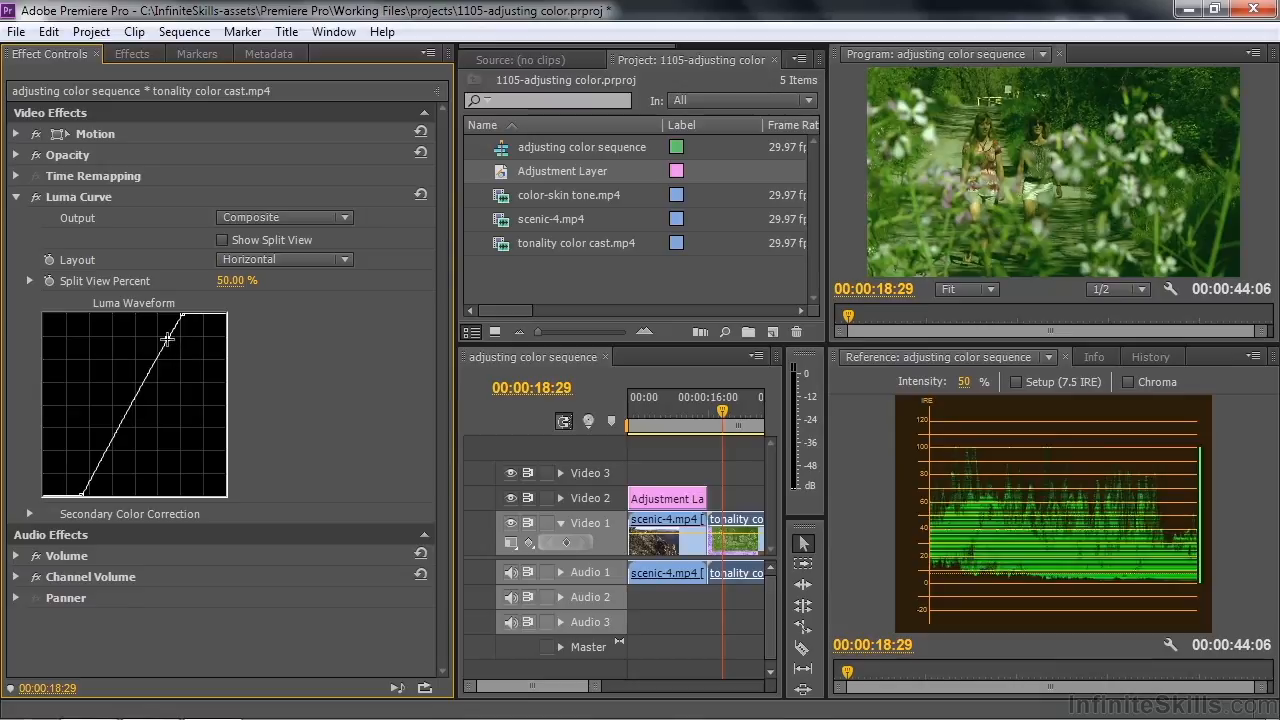
pyautogui.moveTo(100, 461); pyautogui.dragTo(99, 470)
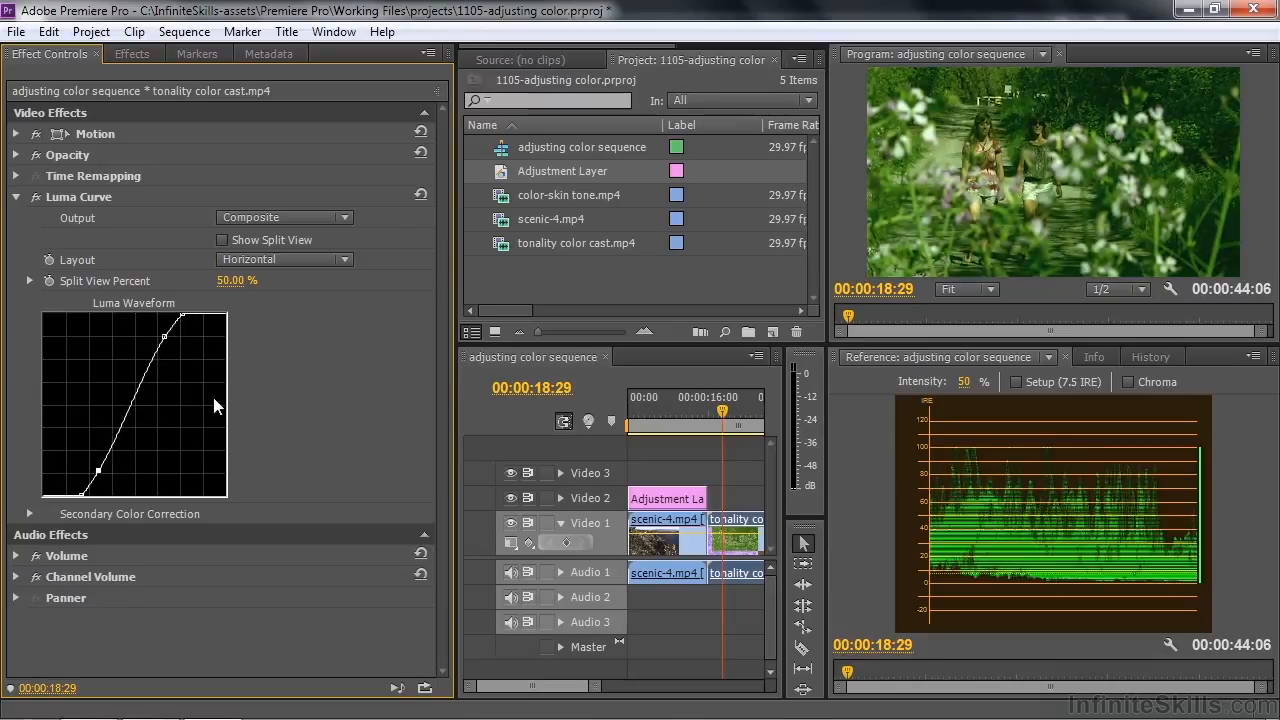
pyautogui.click(131, 400)
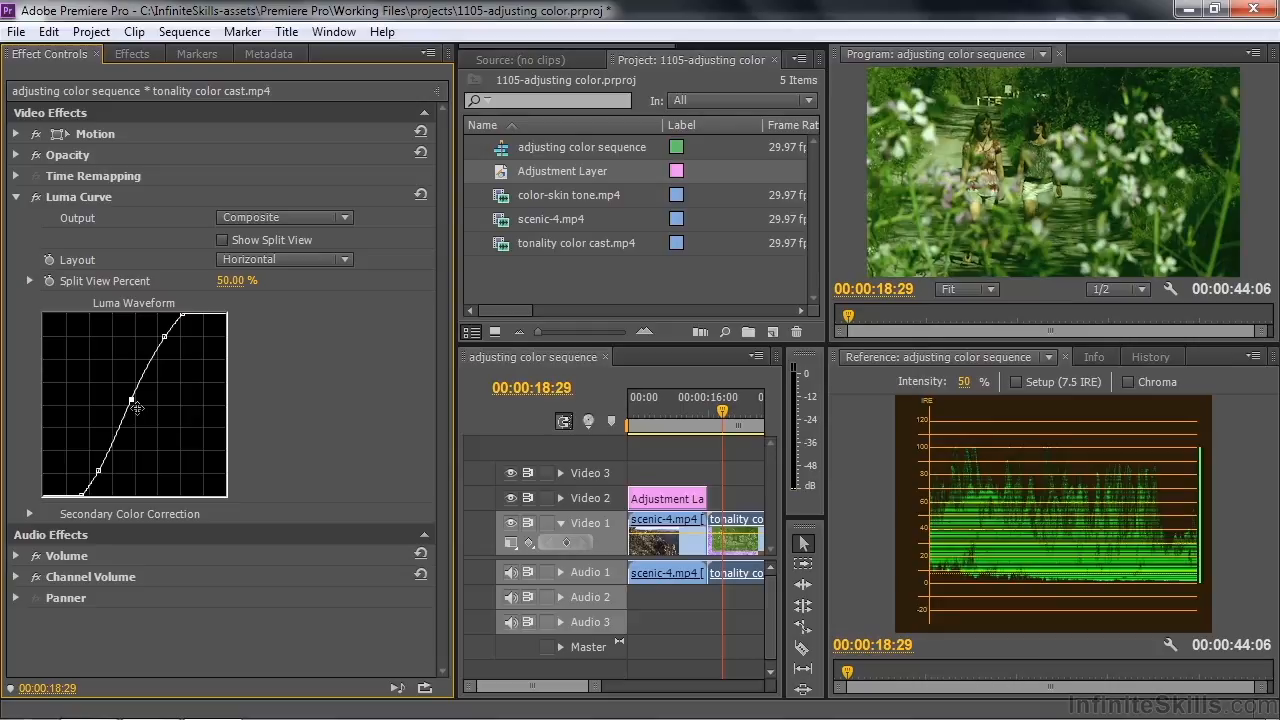
pyautogui.click(16, 197)
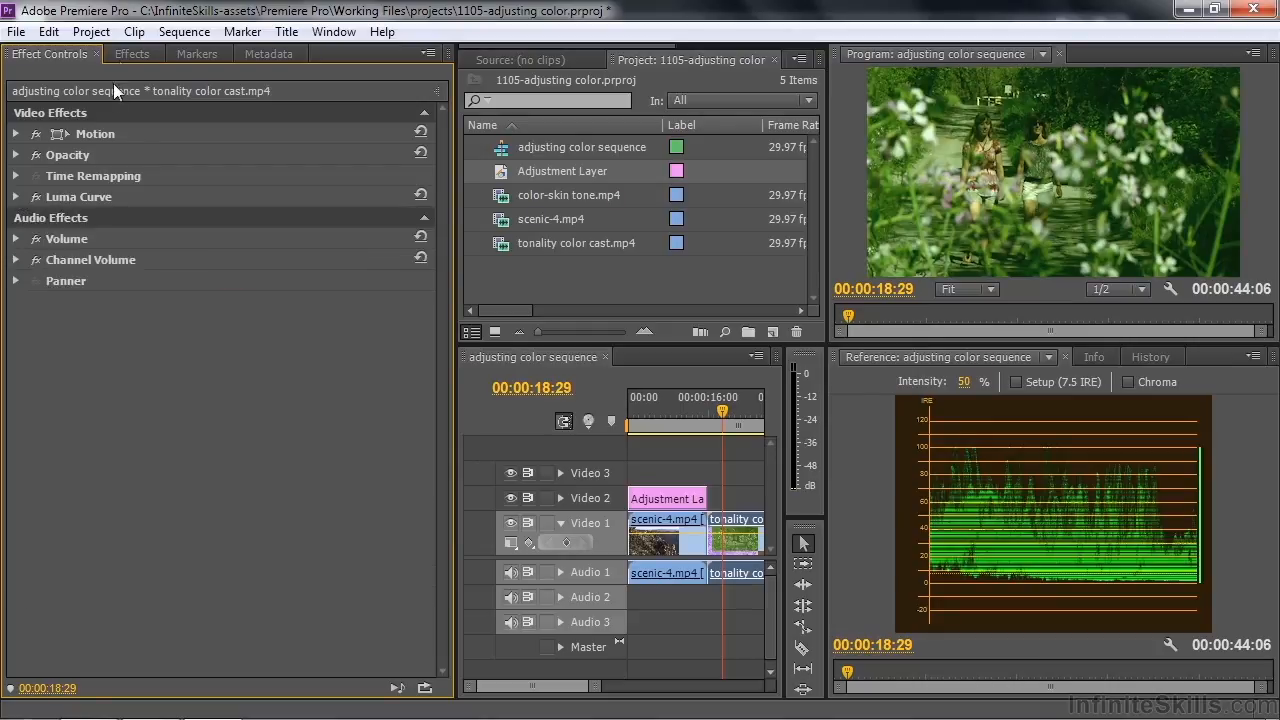
# Apply Fast Color Corrector to the tonality color cast.mp4 clip and switch the Reference monitor to the Vectorscope
pyautogui.click(130, 54)
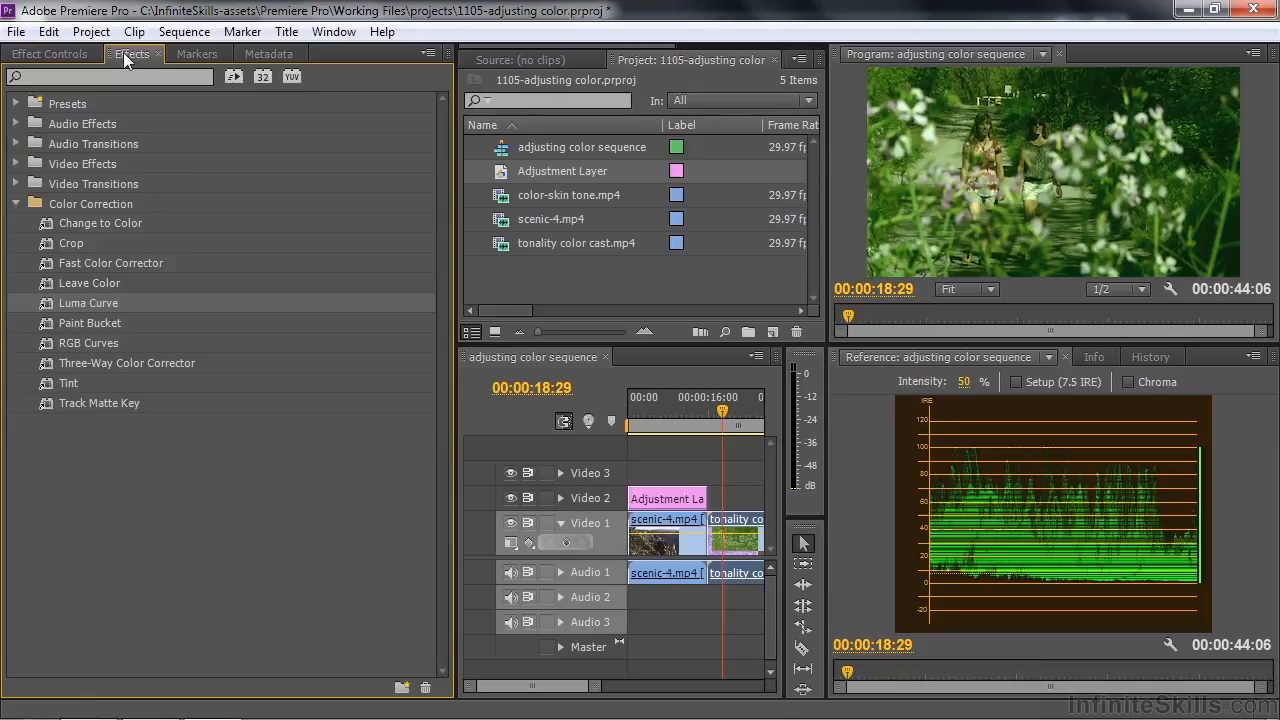
pyautogui.click(60, 263)
pyautogui.click(52, 57)
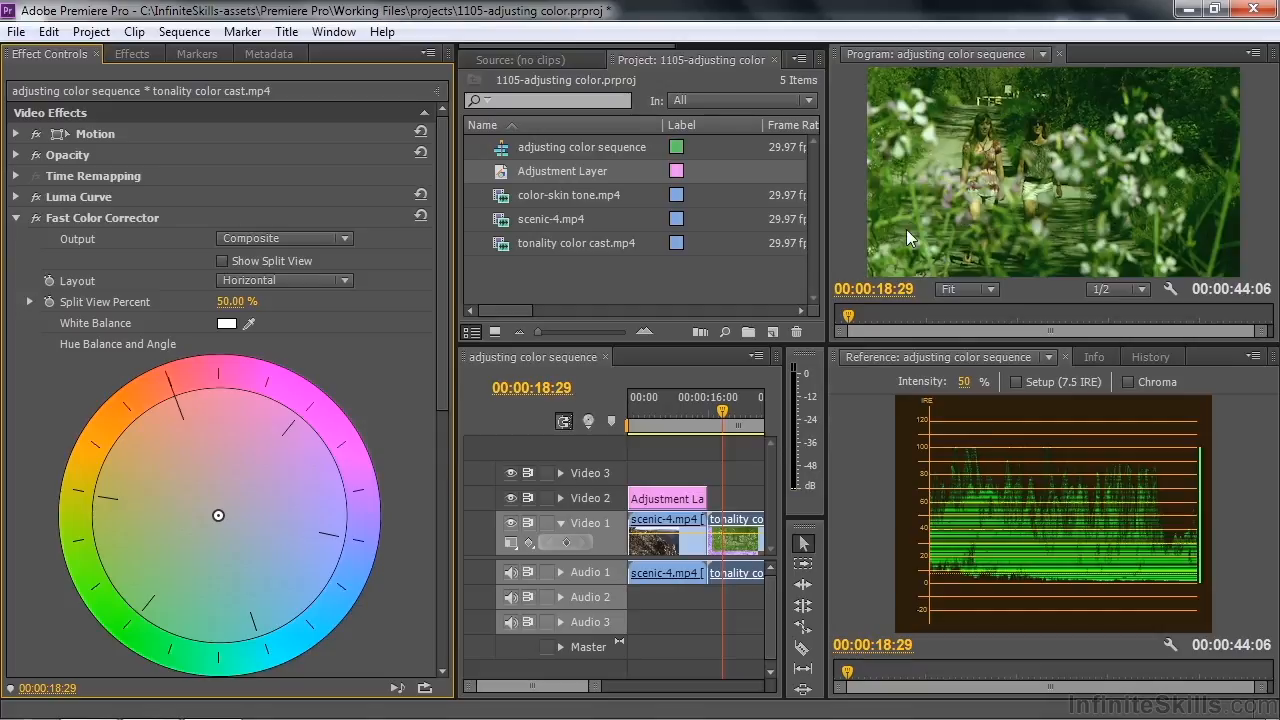
pyautogui.click(1256, 364)
pyautogui.click(1120, 393)
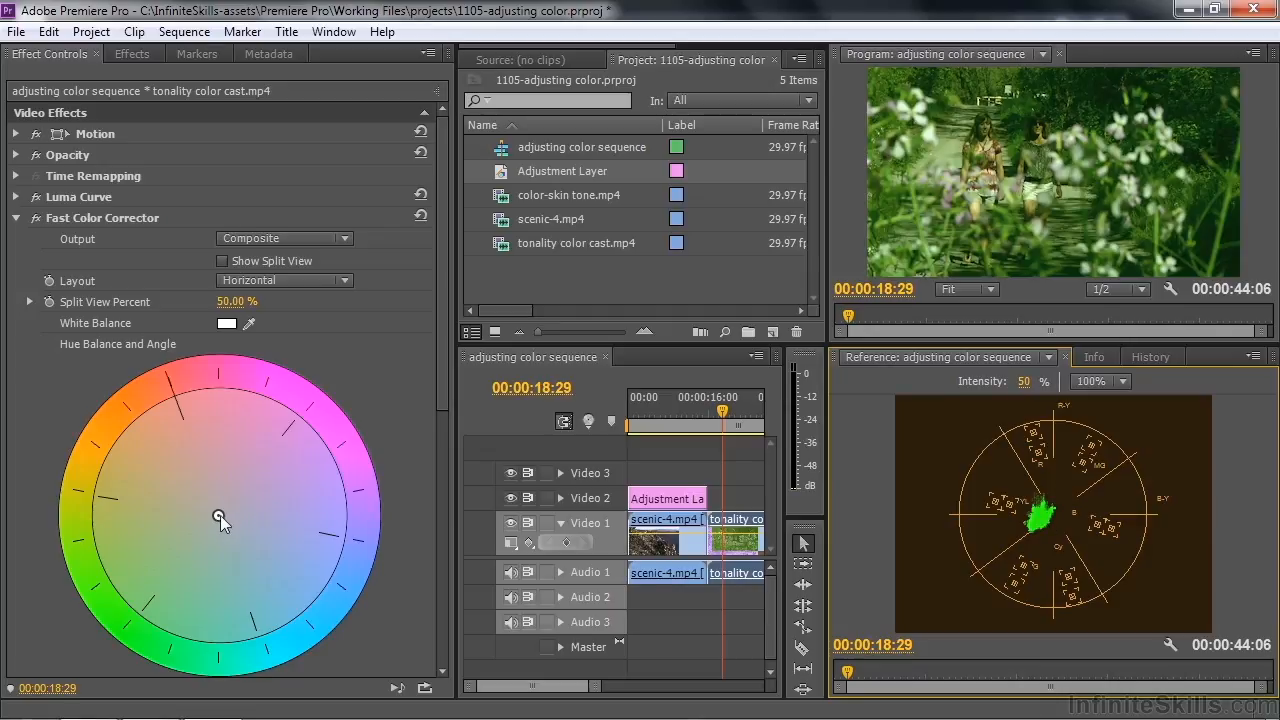
# Try to neutralize the green cast by shifting the hue balance toward magenta, and reset the Fast Color Corrector
pyautogui.moveTo(217, 514); pyautogui.dragTo(297, 472)
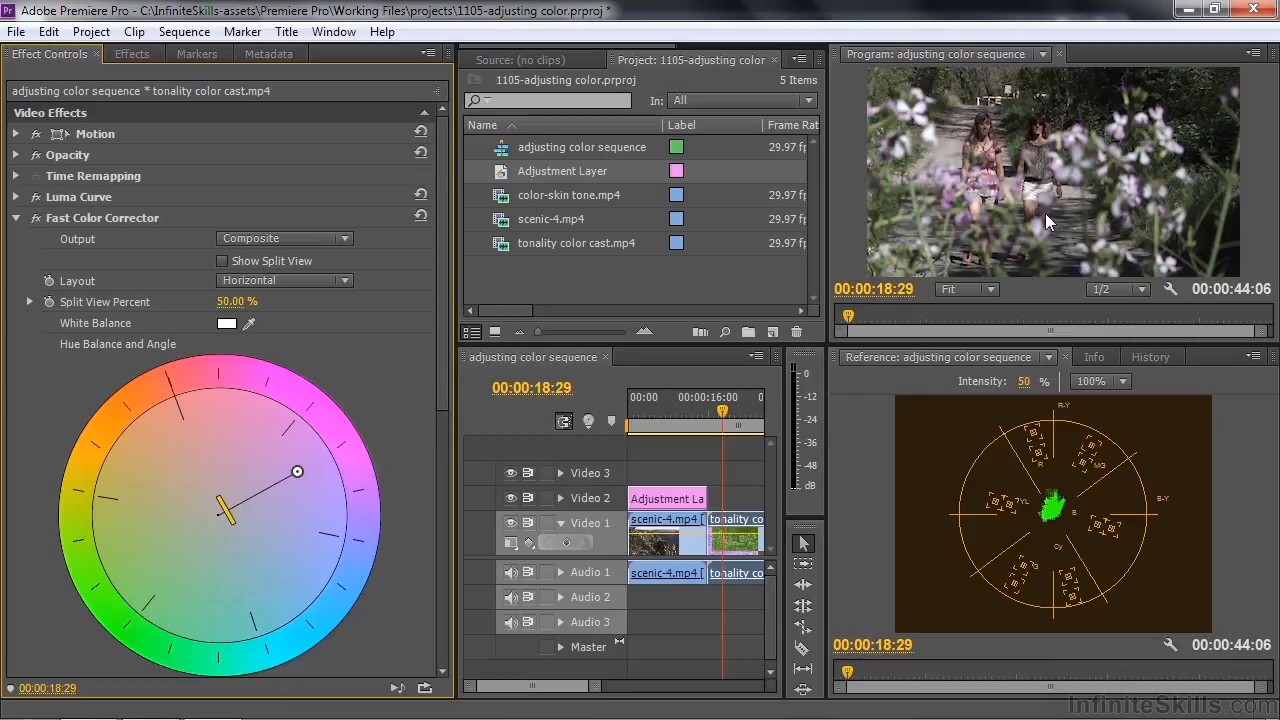
pyautogui.click(420, 216)
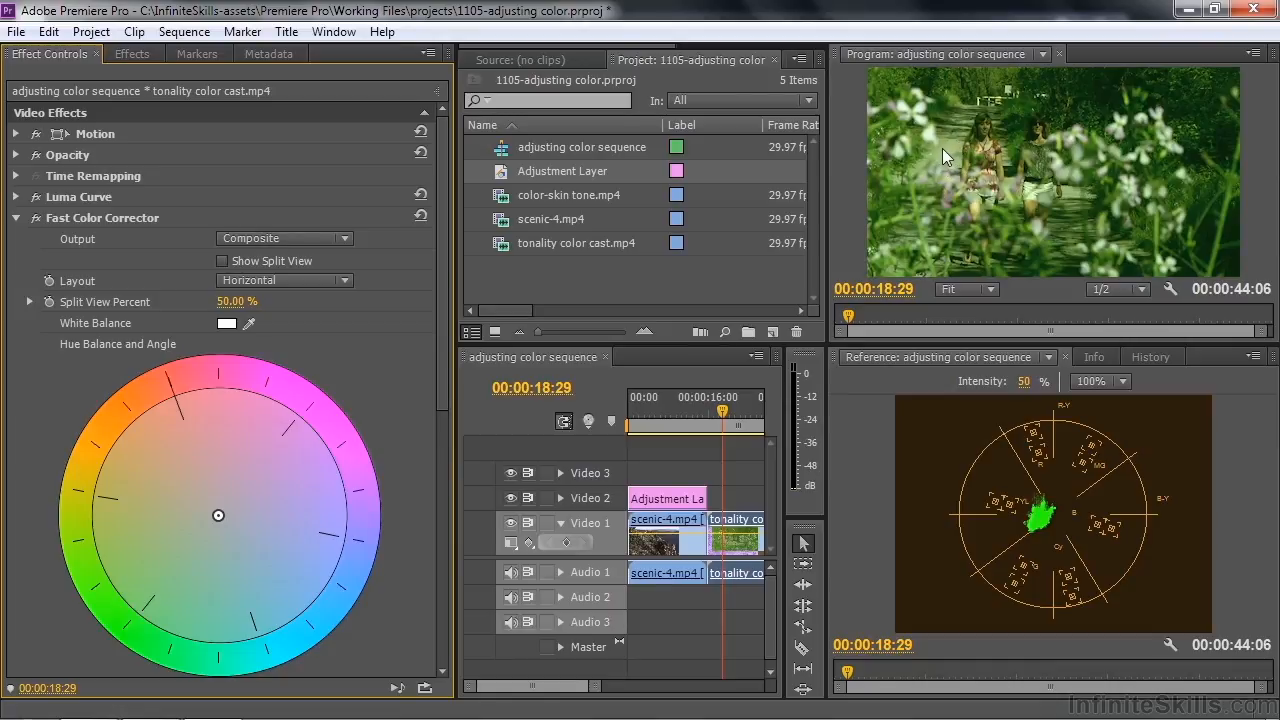
pyautogui.click(16, 217)
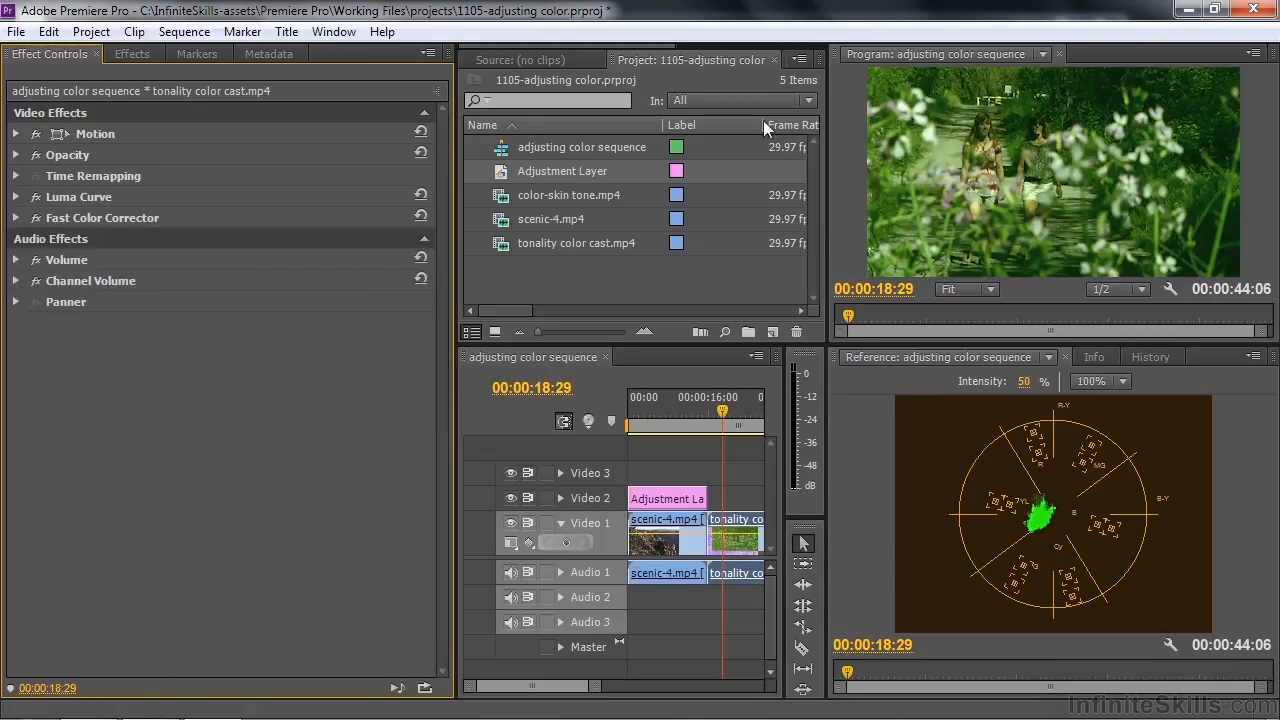
# Apply the Crop effect to the tonality color cast.mp4 clip and select it to show its crop handles
pyautogui.click(136, 52)
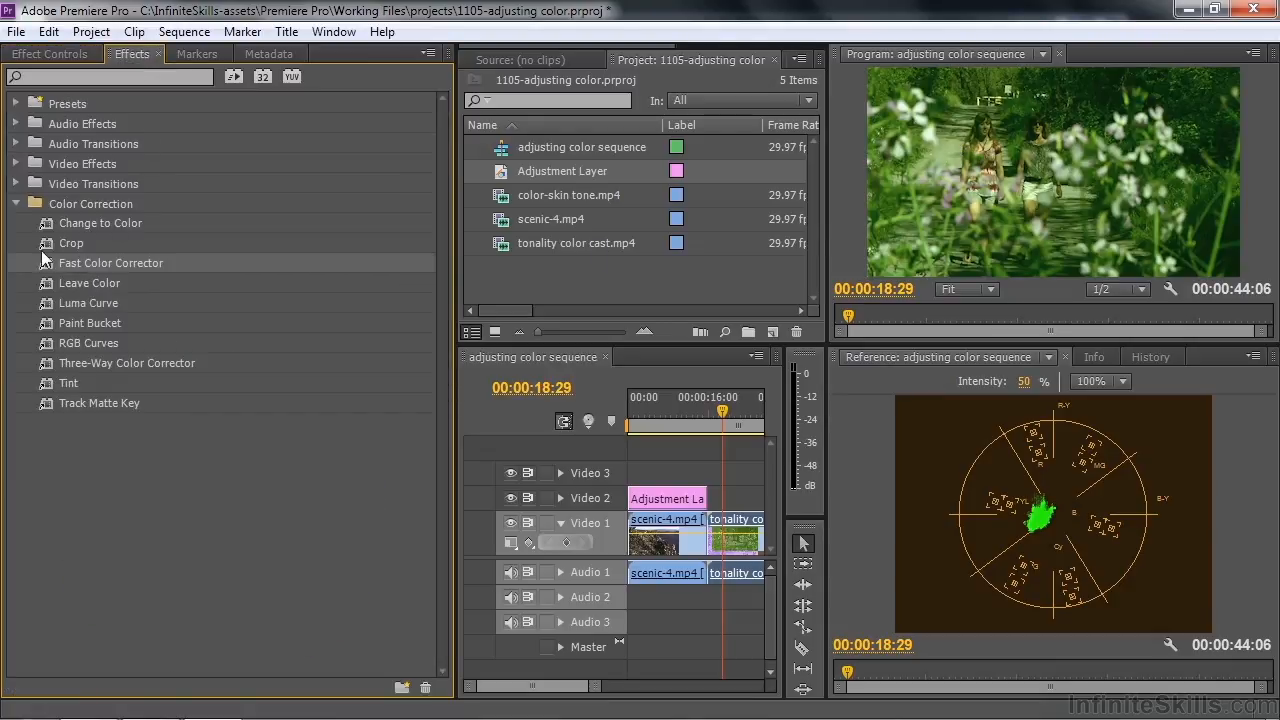
pyautogui.moveTo(45, 244); pyautogui.dragTo(29, 55)
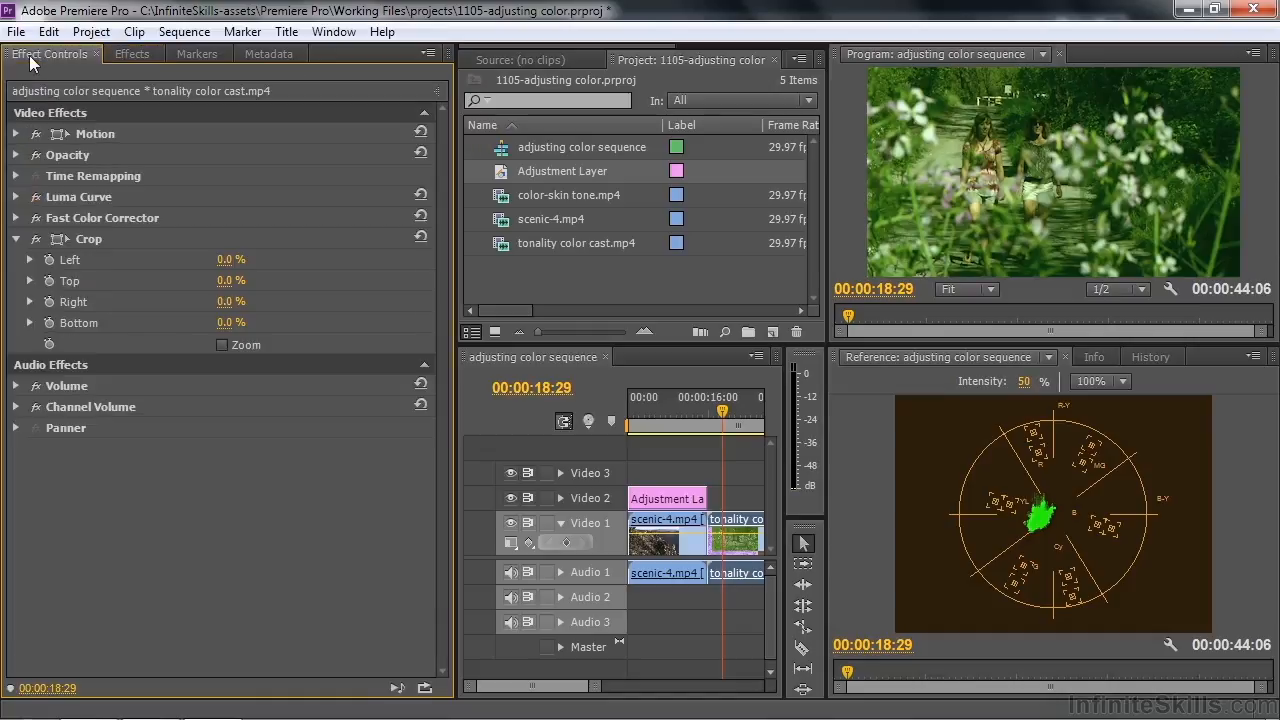
pyautogui.click(61, 235)
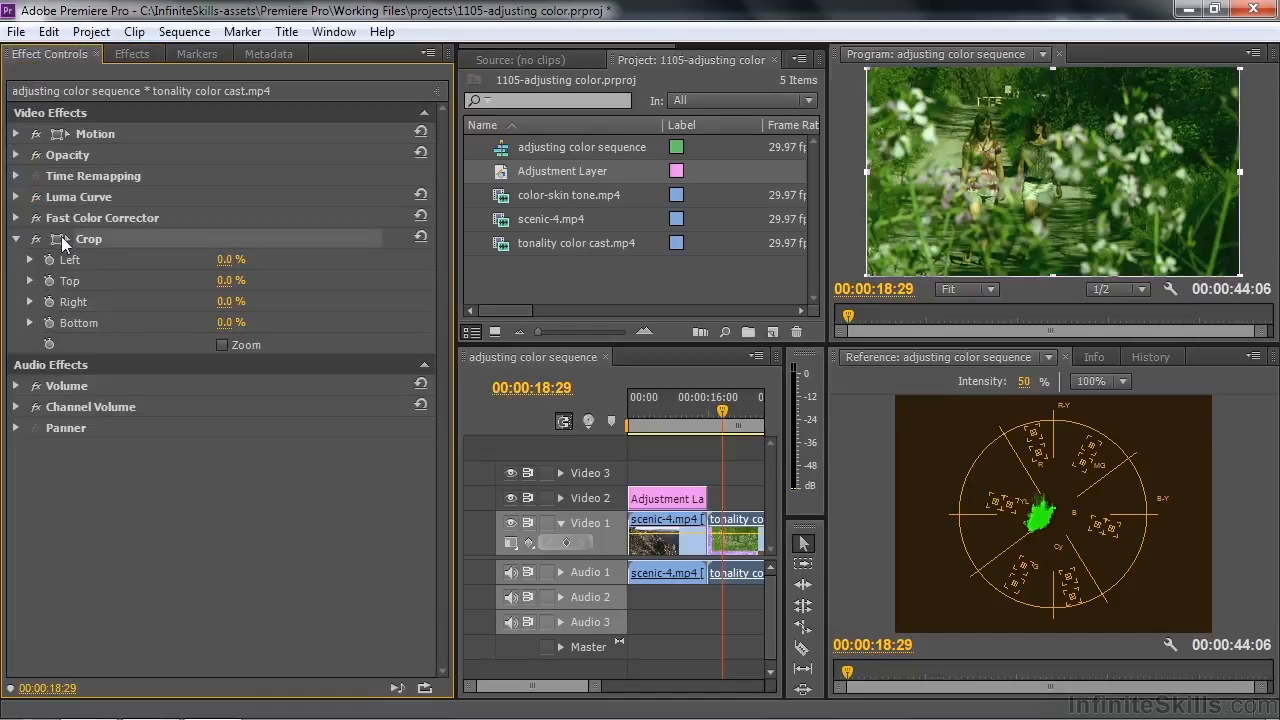
# Crop to a path patch (left 19.6%, top 31%, right 74.5%, bottom 52.9%) and neutralize it toward magenta, balance magnitude about 73.66, angle -19.8°
pyautogui.moveTo(866, 69); pyautogui.dragTo(938, 131)
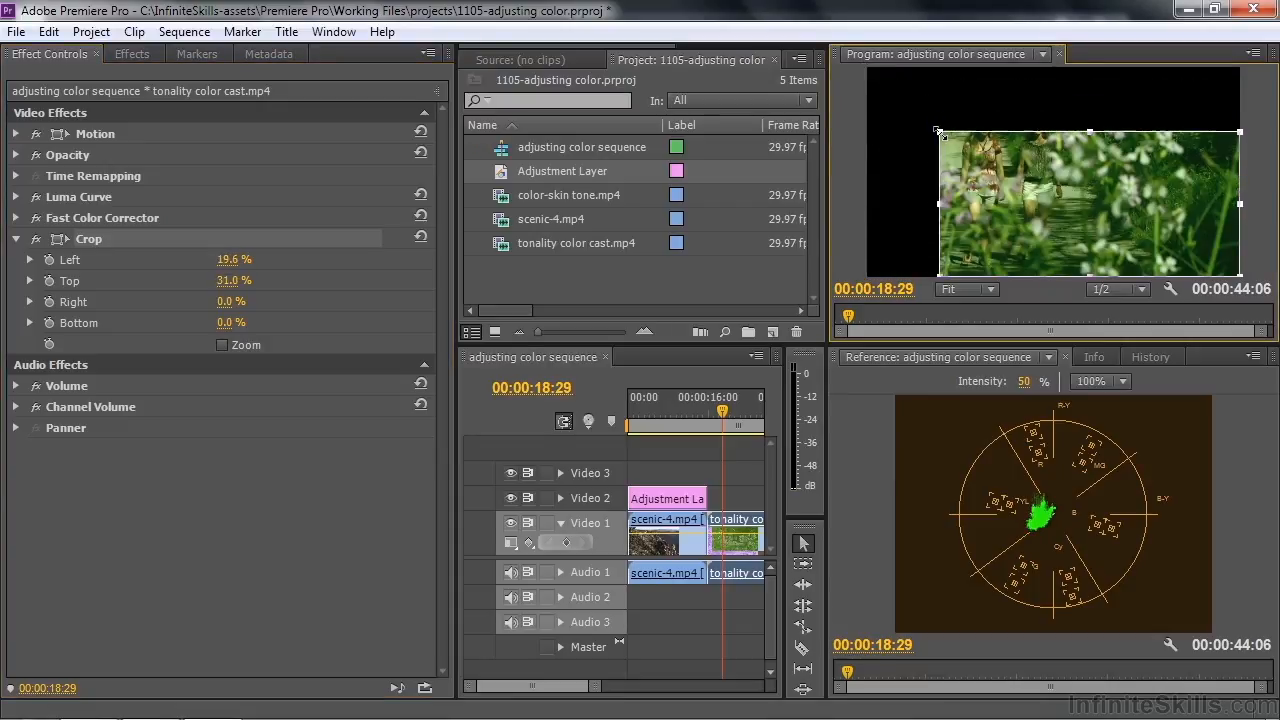
pyautogui.moveTo(1238, 273); pyautogui.dragTo(962, 172)
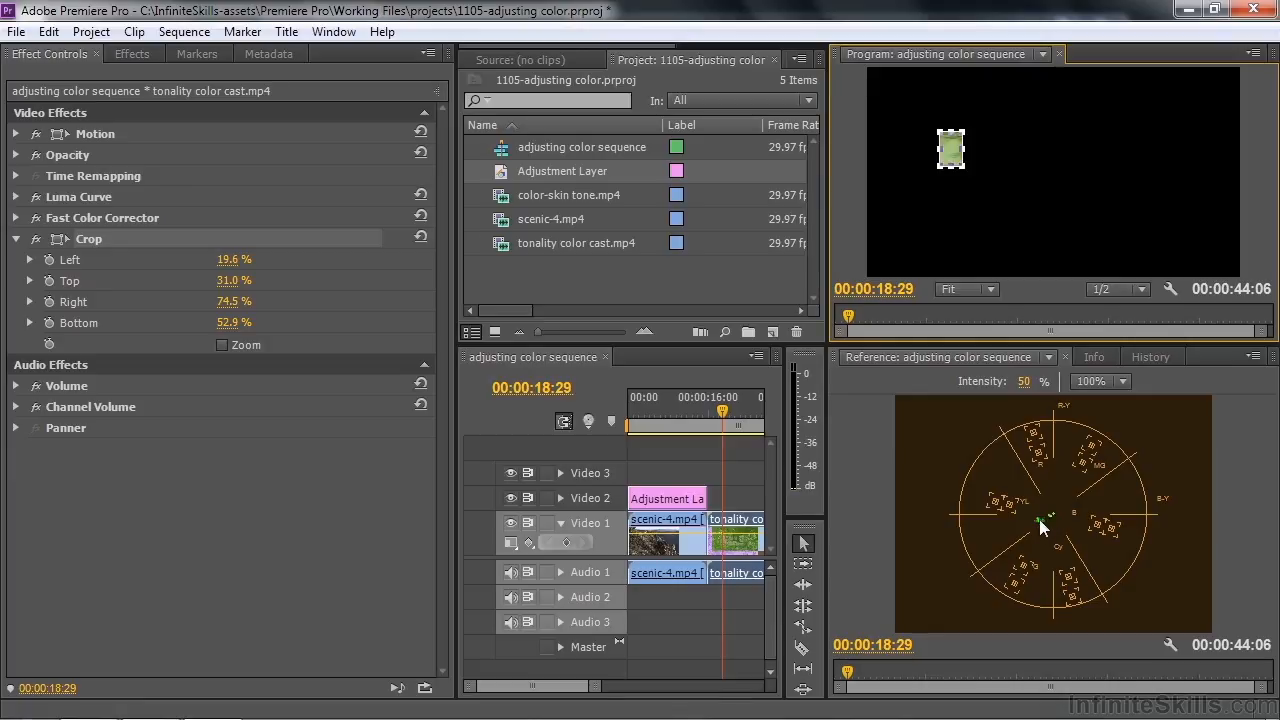
pyautogui.click(15, 217)
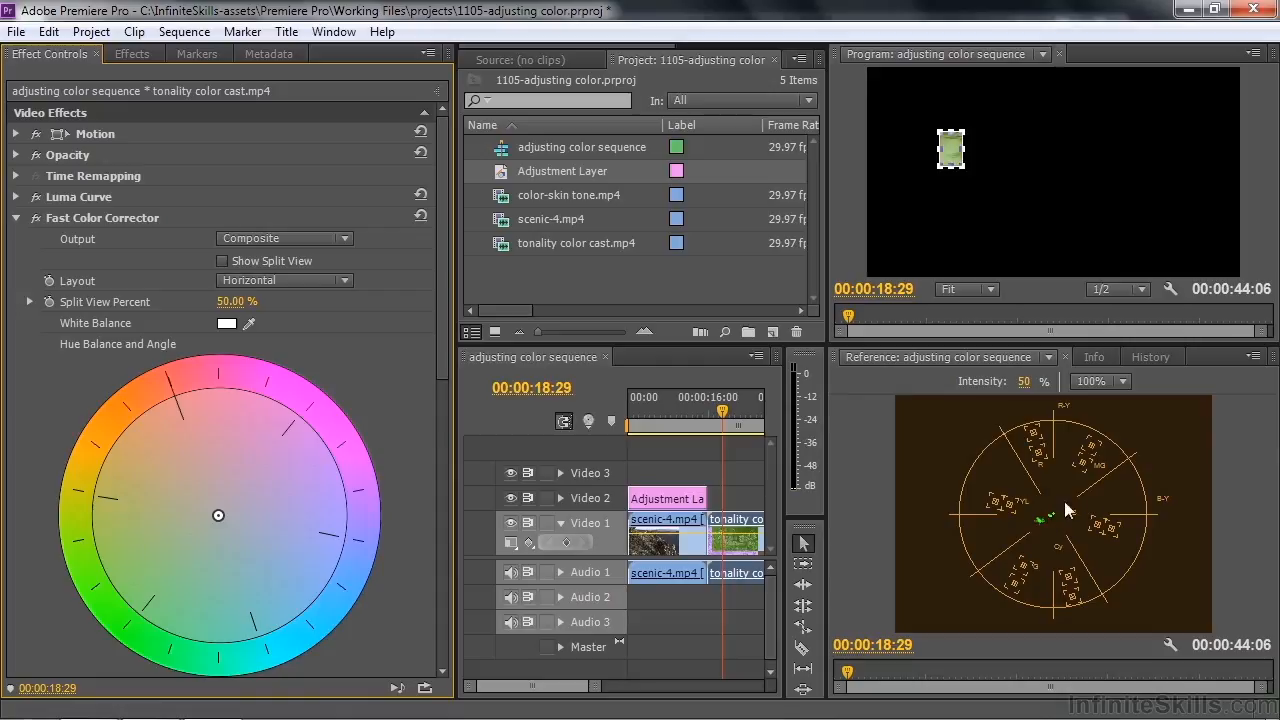
pyautogui.moveTo(225, 511); pyautogui.dragTo(302, 490)
pyautogui.click(303, 485)
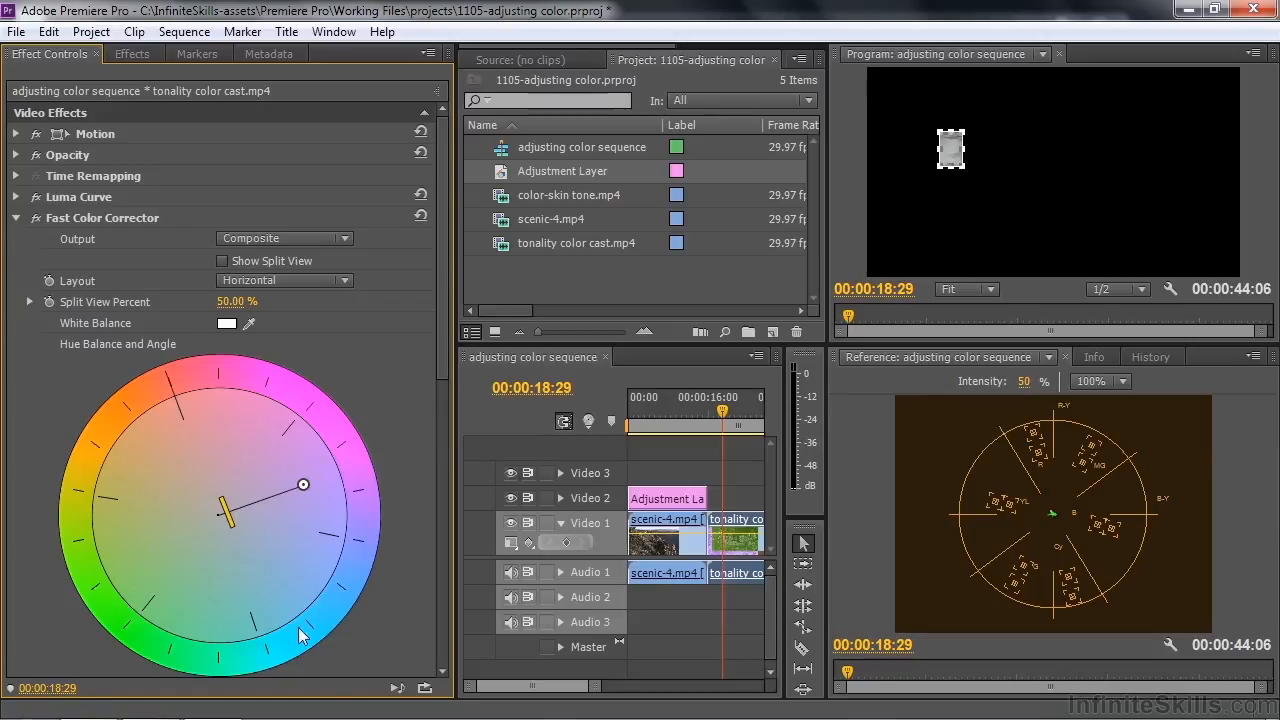
# Turn off the Crop effect on the tonality color cast.mp4 clip and raise the Fast Color Corrector saturation to 139
pyautogui.click(17, 219)
pyautogui.click(36, 239)
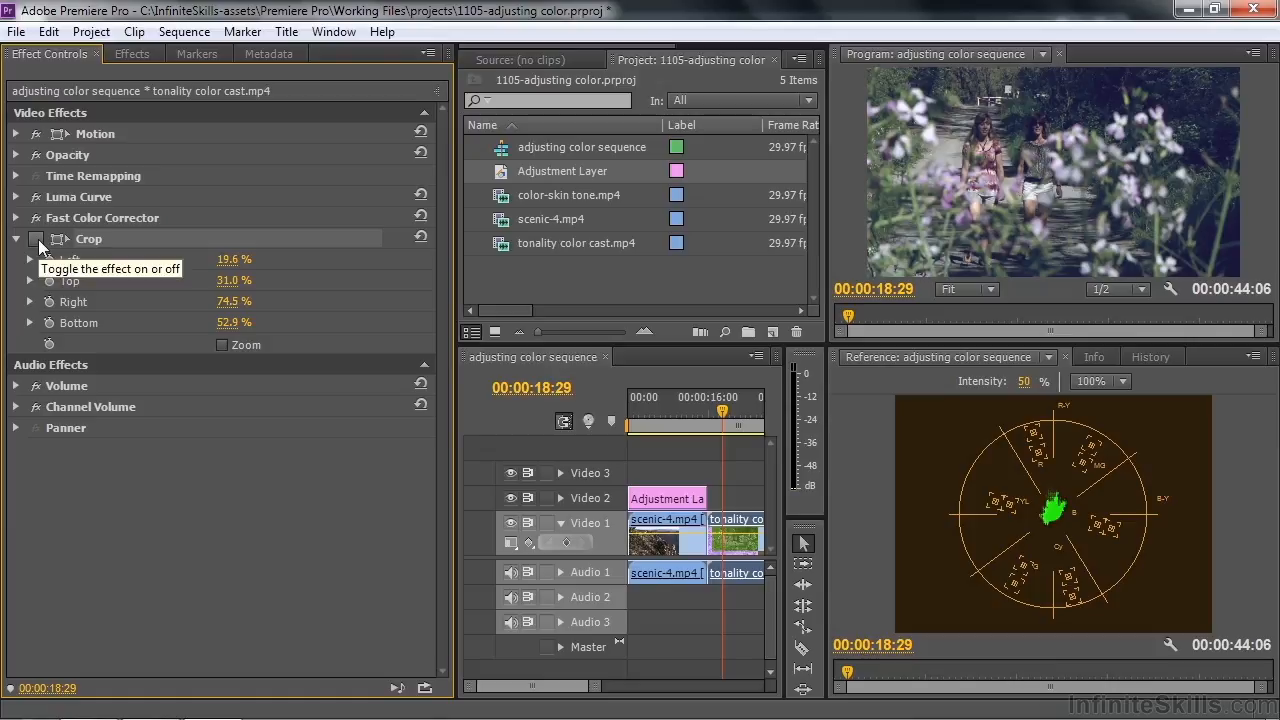
pyautogui.click(17, 239)
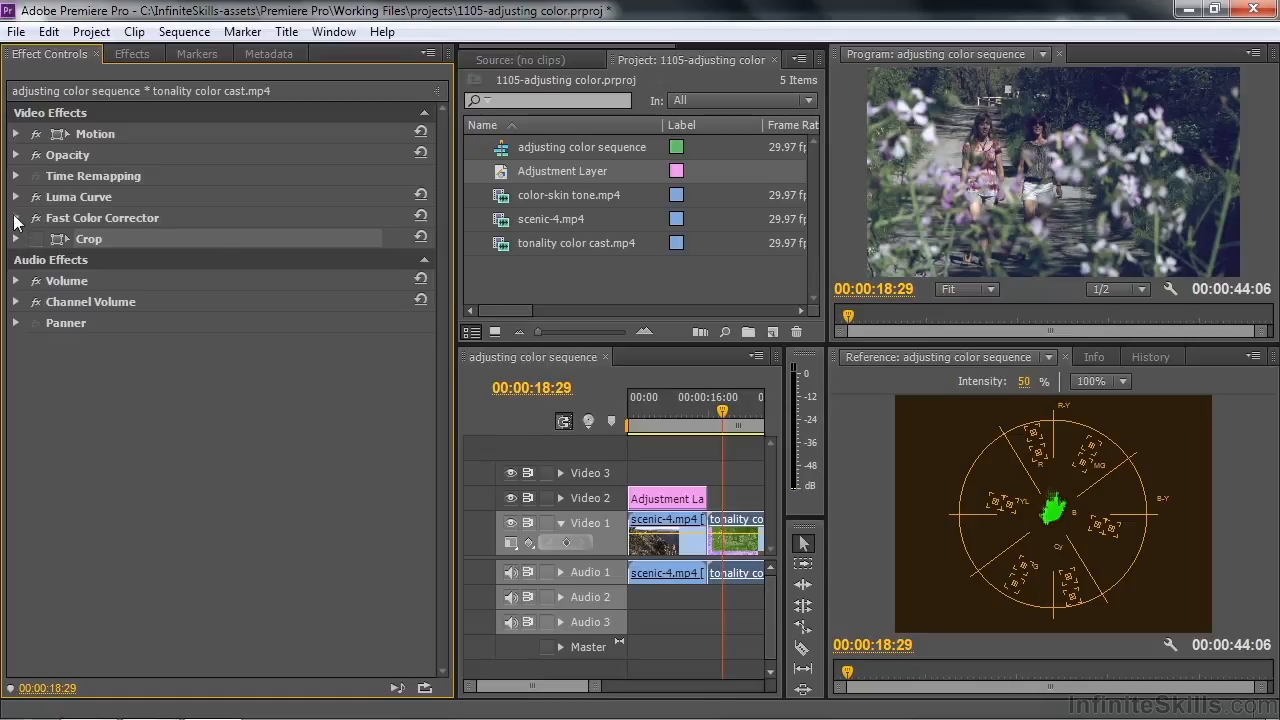
pyautogui.click(15, 217)
pyautogui.moveTo(442, 299); pyautogui.dragTo(434, 469)
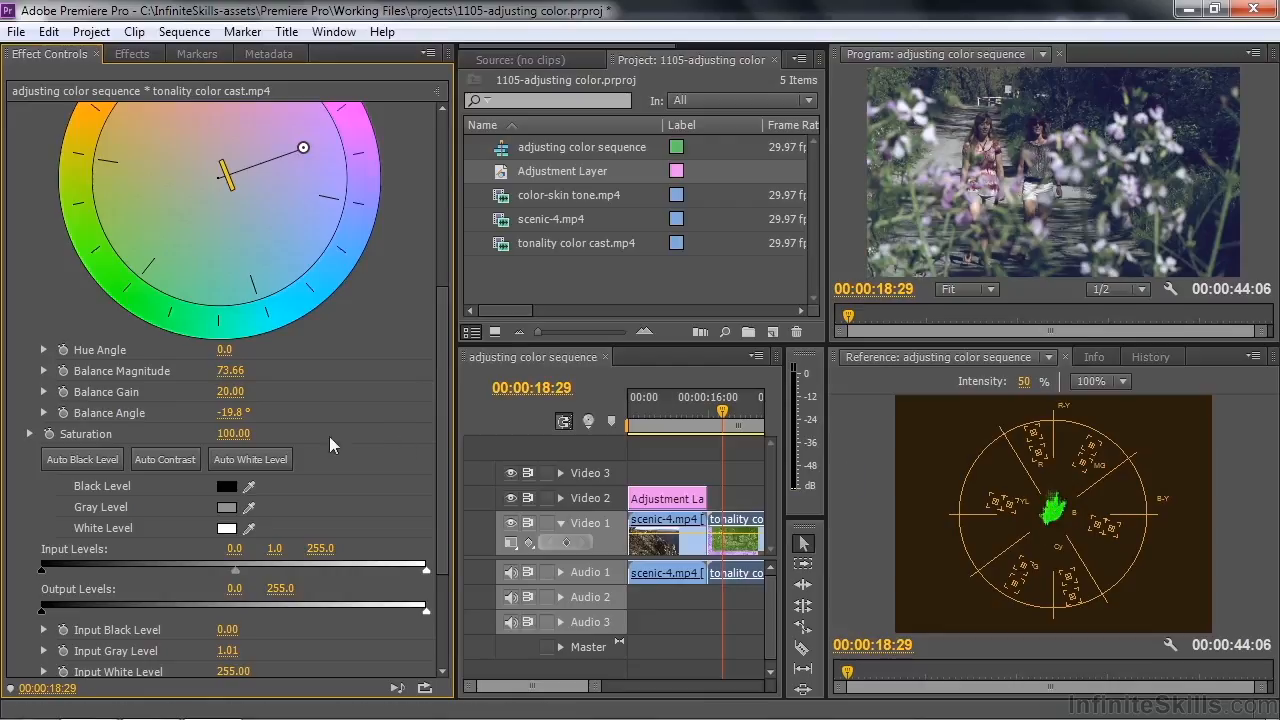
pyautogui.moveTo(246, 438); pyautogui.dragTo(283, 438)
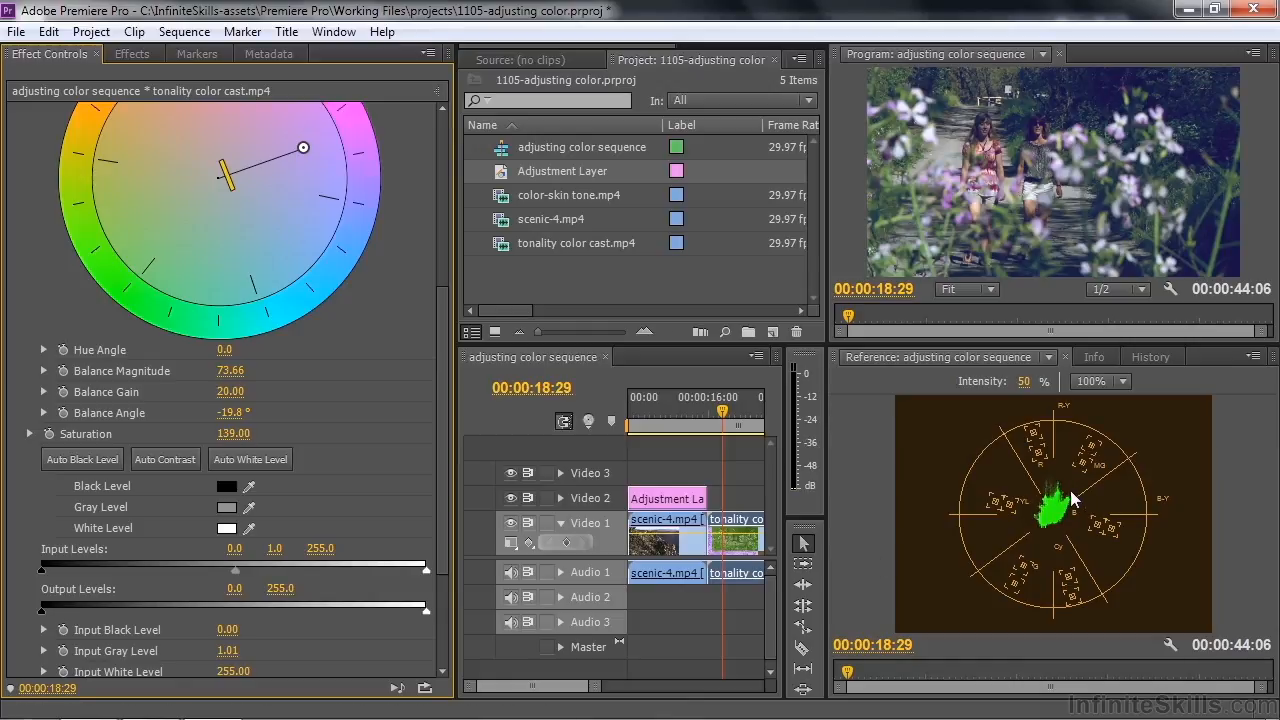
# Move the playhead to 00:00:37:22, select the color-skin tone.mp4 clip and apply the Luma Curve effect to it
pyautogui.moveTo(531, 686); pyautogui.dragTo(545, 688)
pyautogui.click(706, 424)
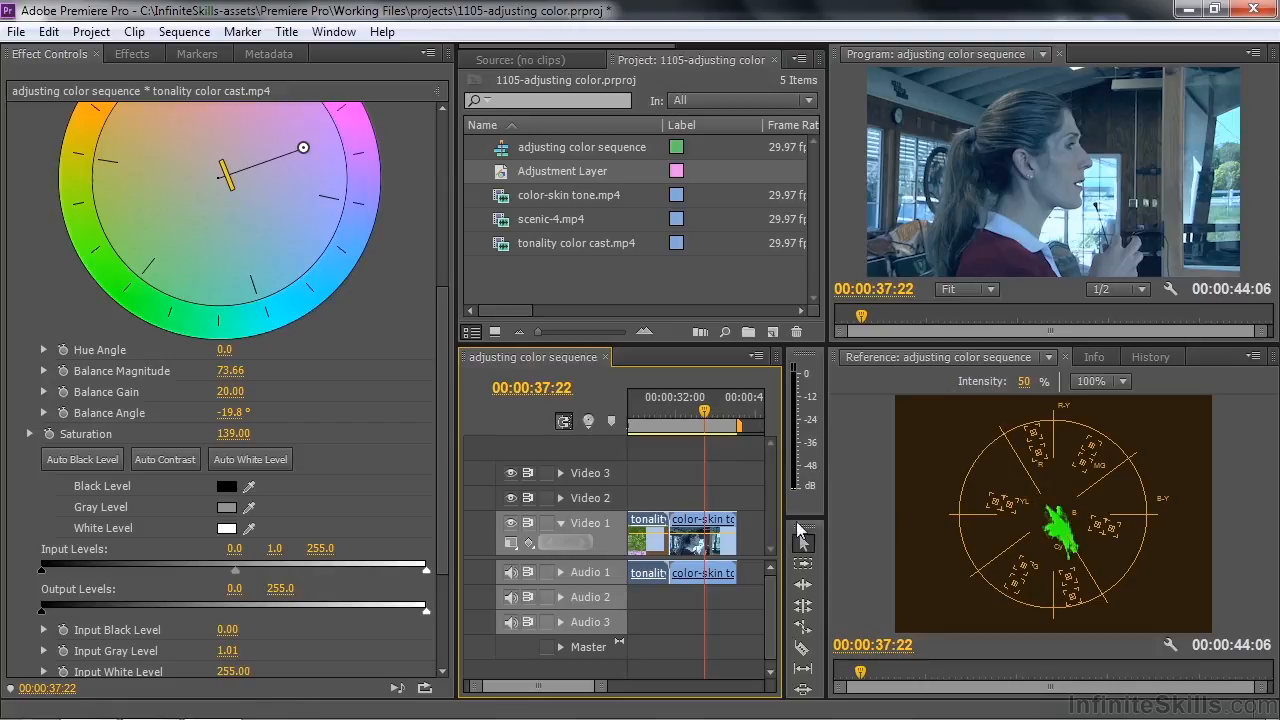
pyautogui.click(697, 527)
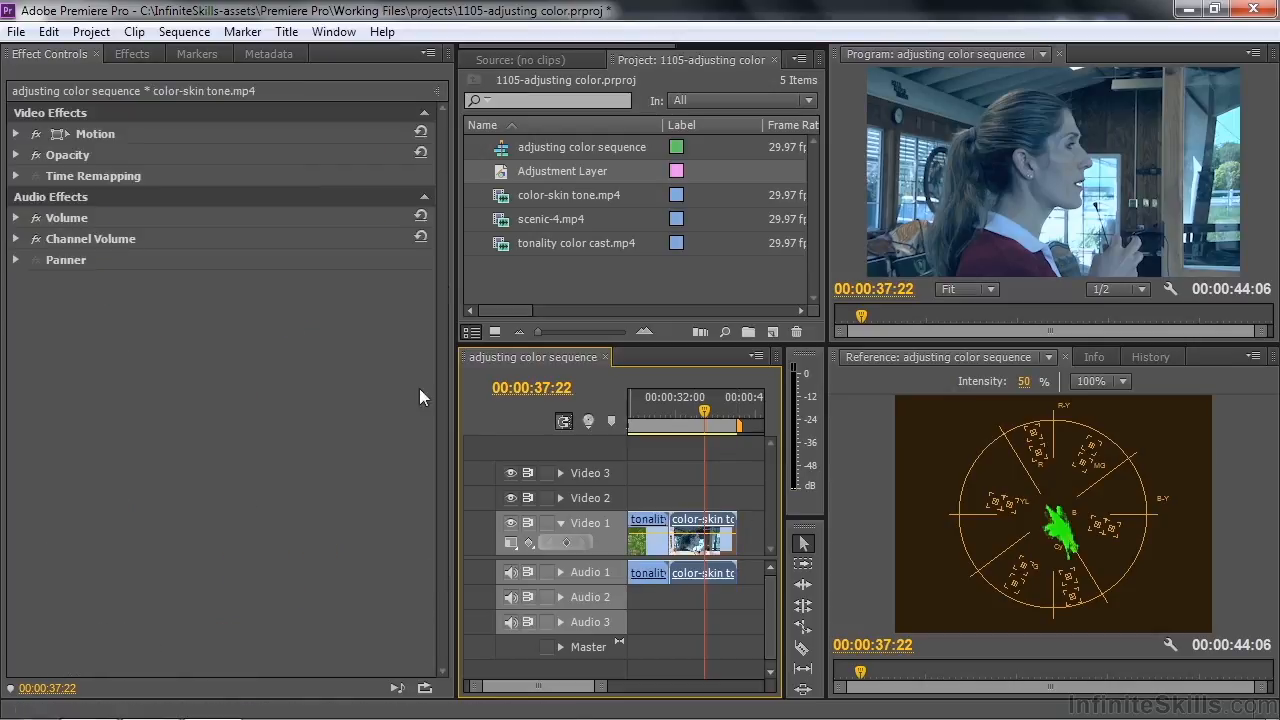
pyautogui.click(128, 55)
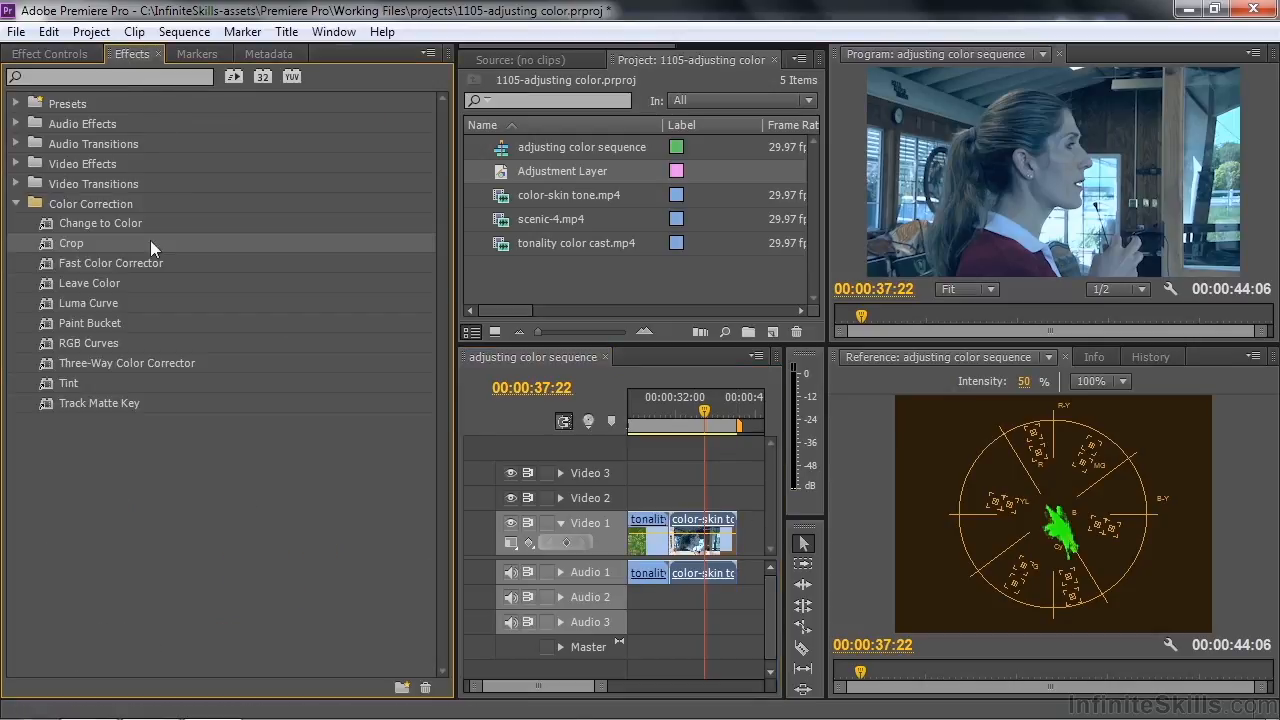
pyautogui.moveTo(50, 301); pyautogui.dragTo(37, 55)
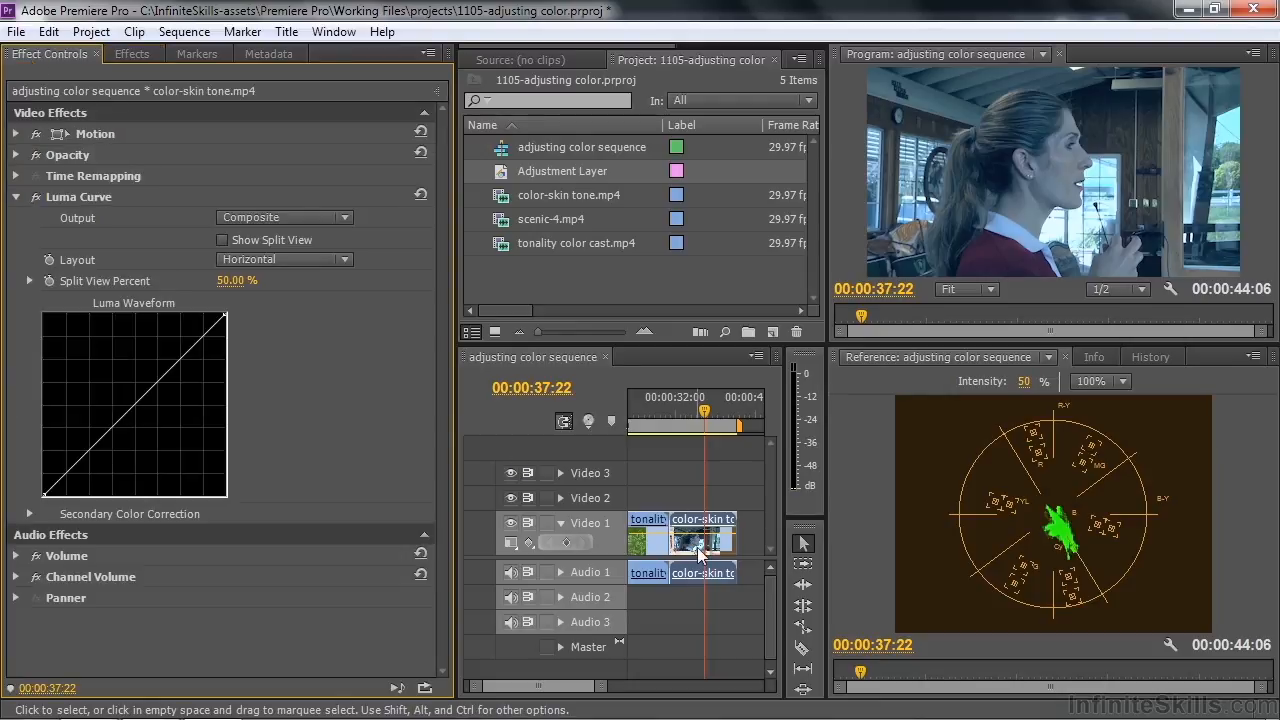
# Using the YC Waveform scope, shape a gentle S-curve in the Luma Curve with raised highlights, lowered shadows and slightly lifted midtones
pyautogui.click(1254, 356)
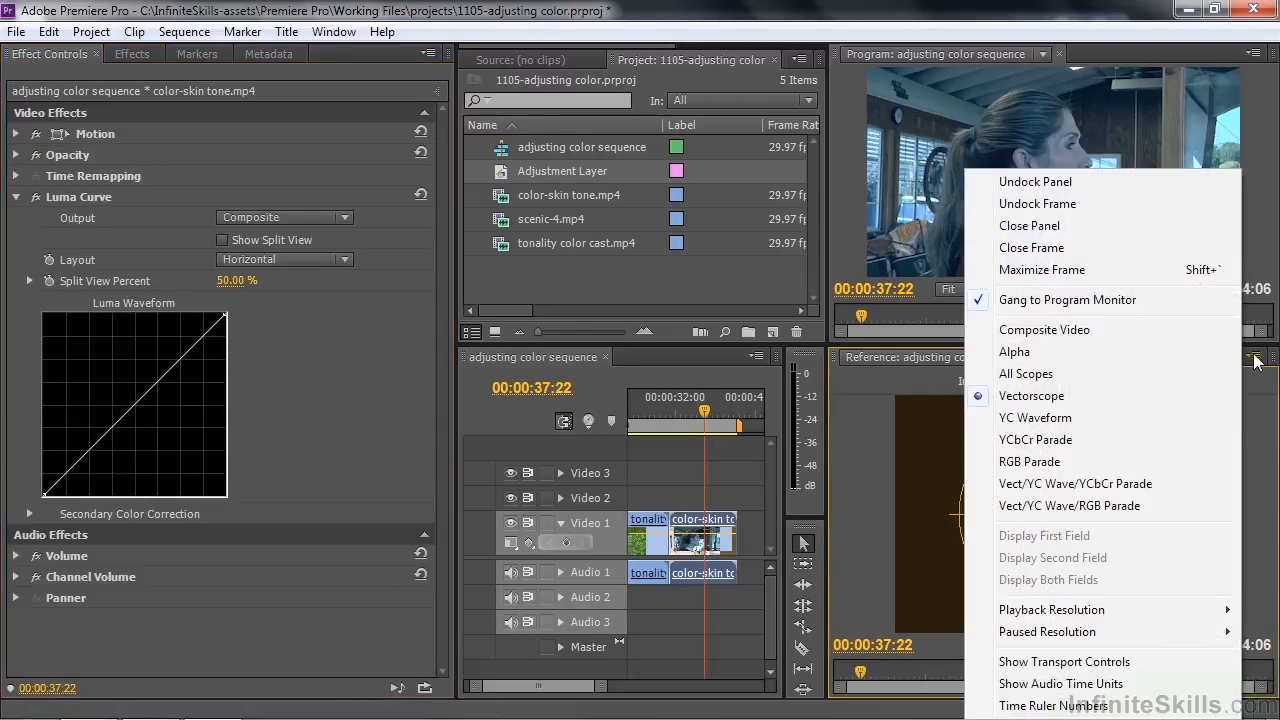
pyautogui.click(1087, 417)
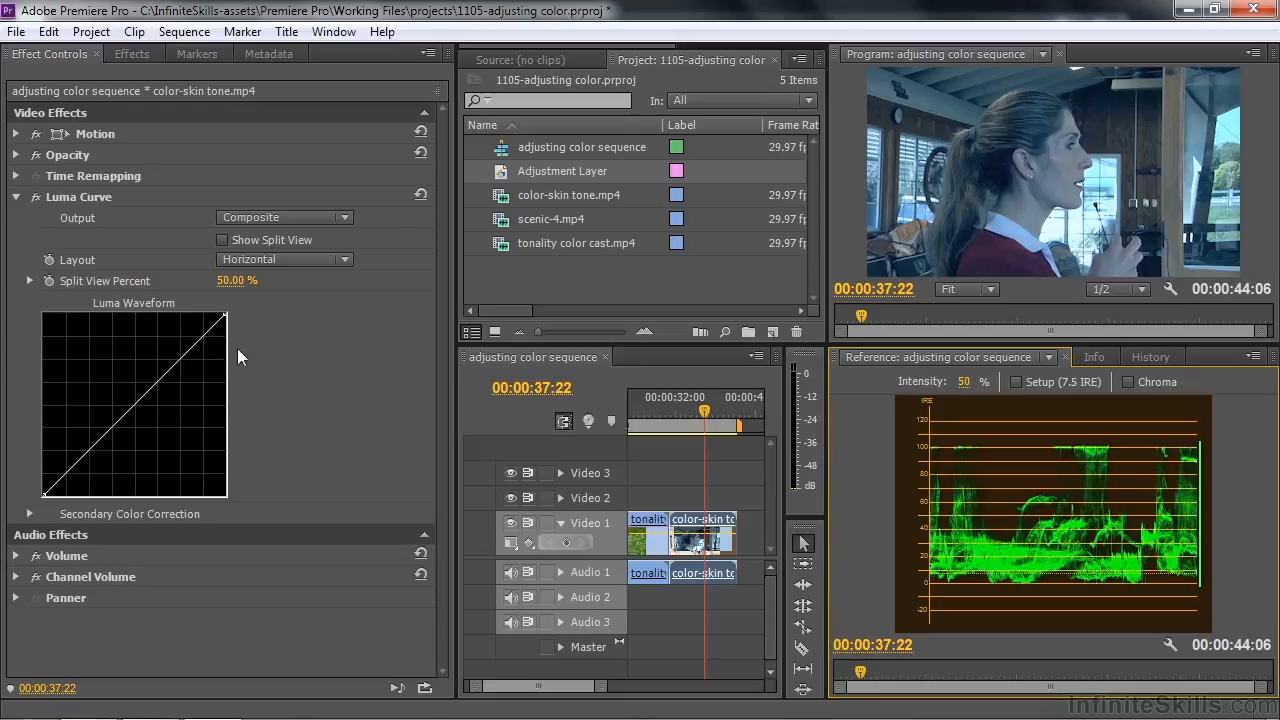
pyautogui.moveTo(201, 340); pyautogui.dragTo(195, 336)
pyautogui.moveTo(74, 458); pyautogui.dragTo(73, 474)
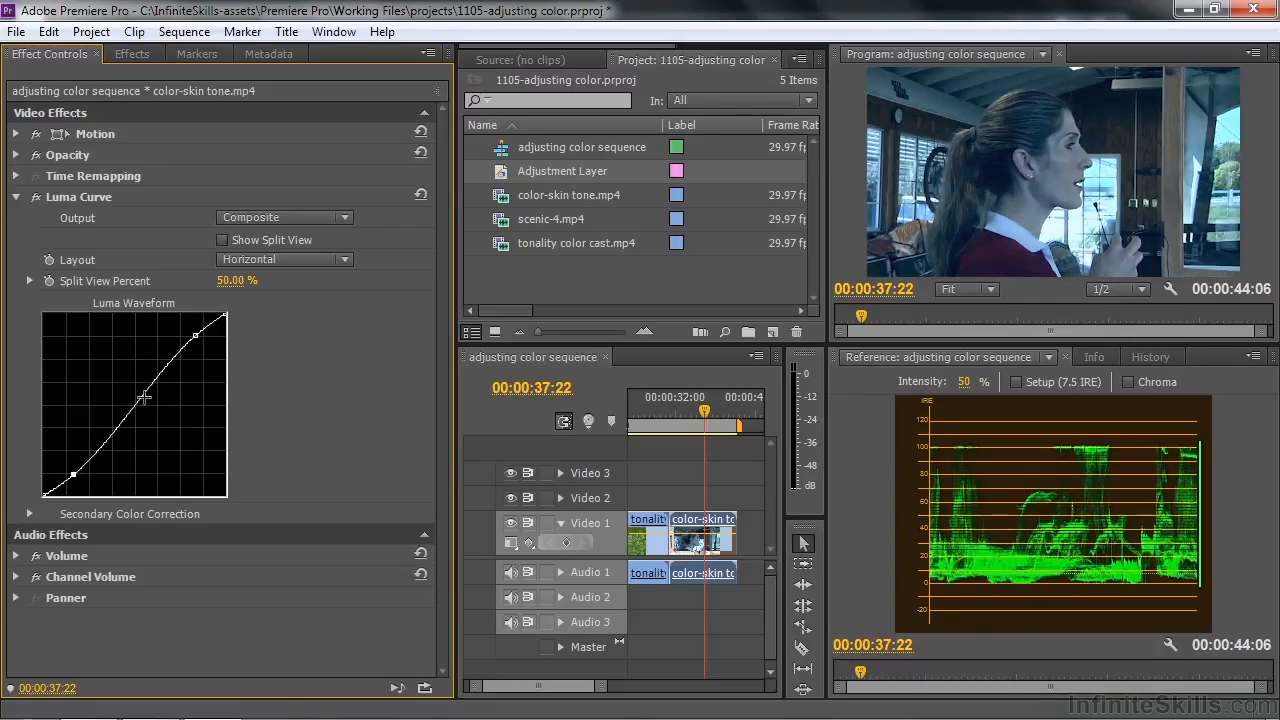
pyautogui.moveTo(134, 407); pyautogui.dragTo(126, 403)
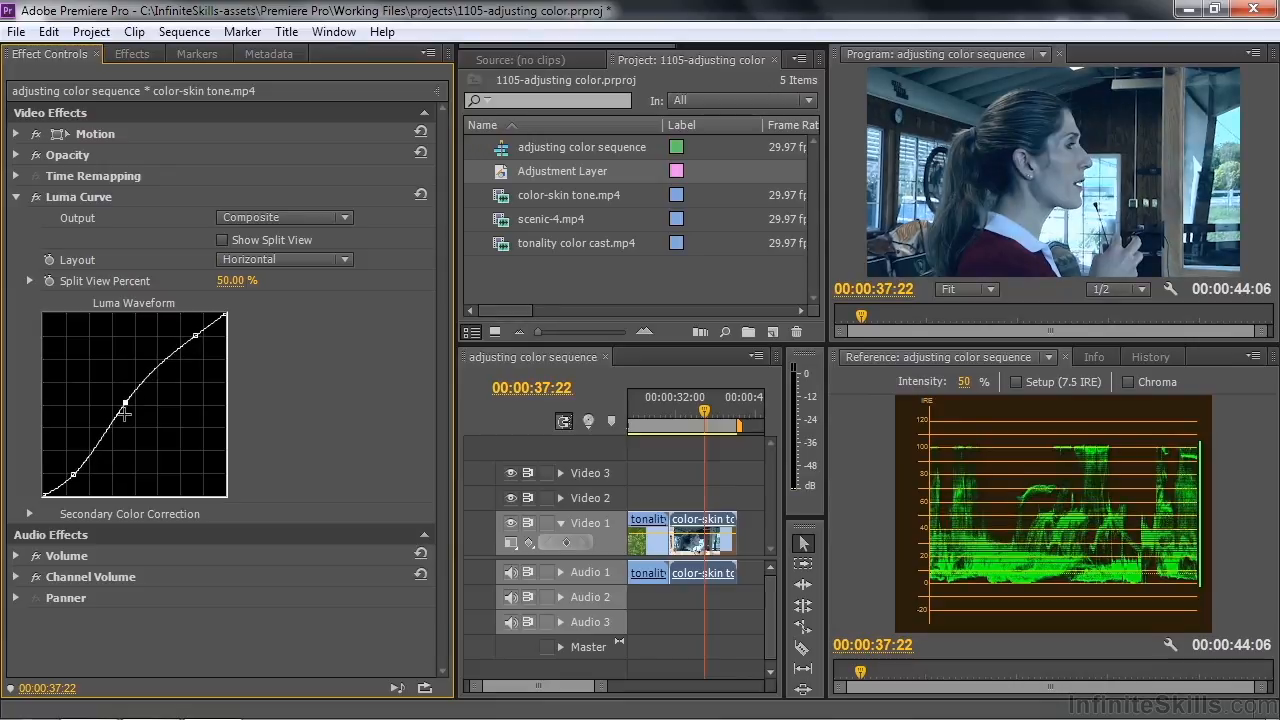
pyautogui.click(15, 198)
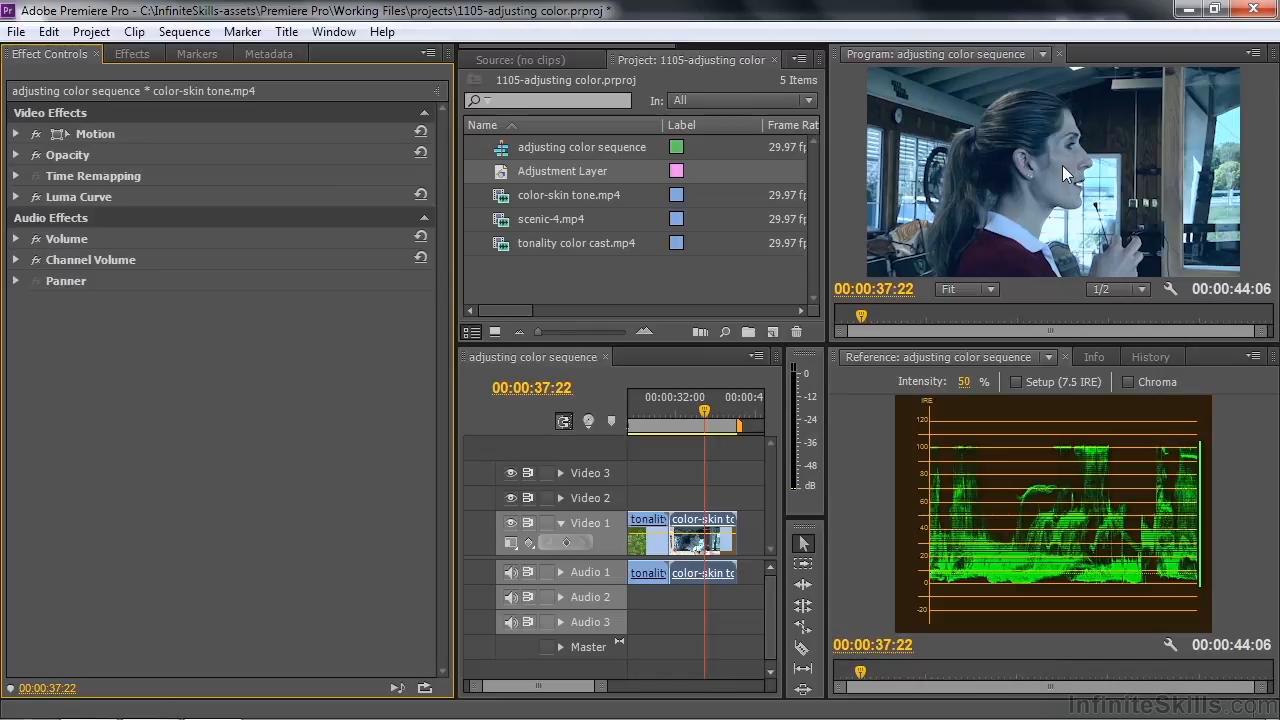
# Apply Crop to the color-skin tone.mp4 clip and isolate the woman's cheek at left 49.6%, top 42.4%, right 44.8% and bottom 36.2%
pyautogui.click(128, 54)
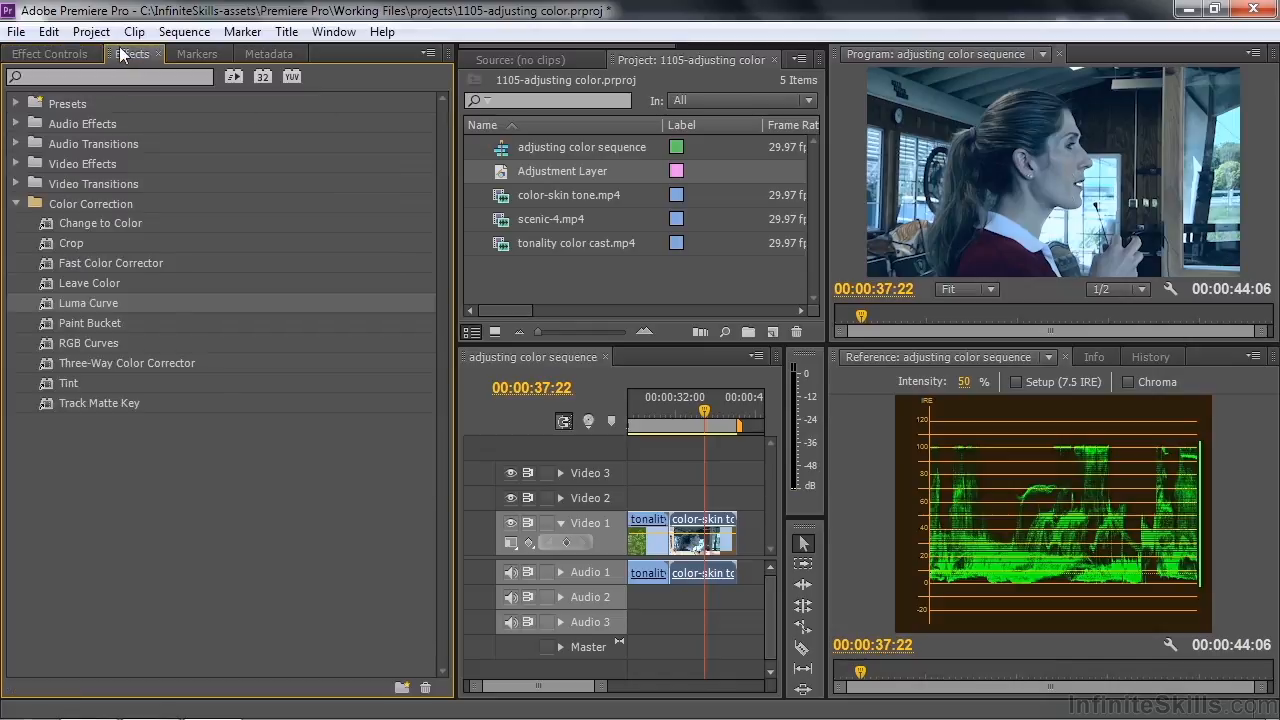
pyautogui.click(44, 243)
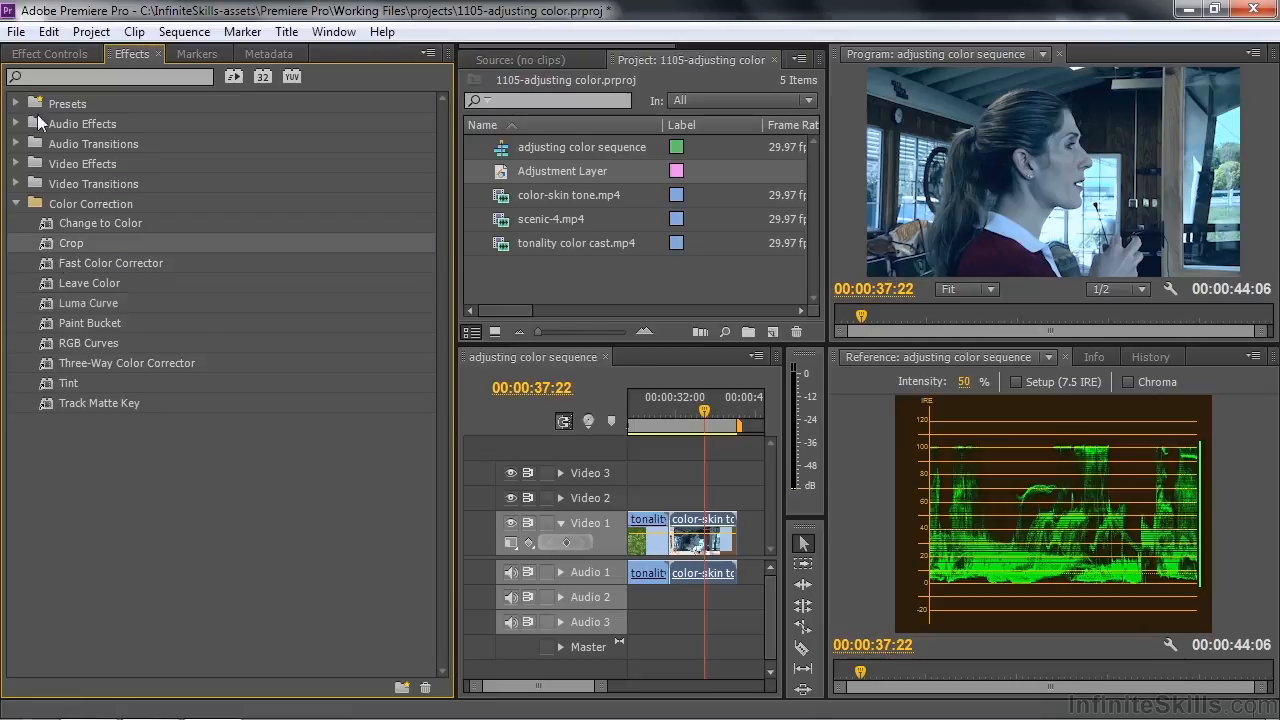
pyautogui.click(42, 54)
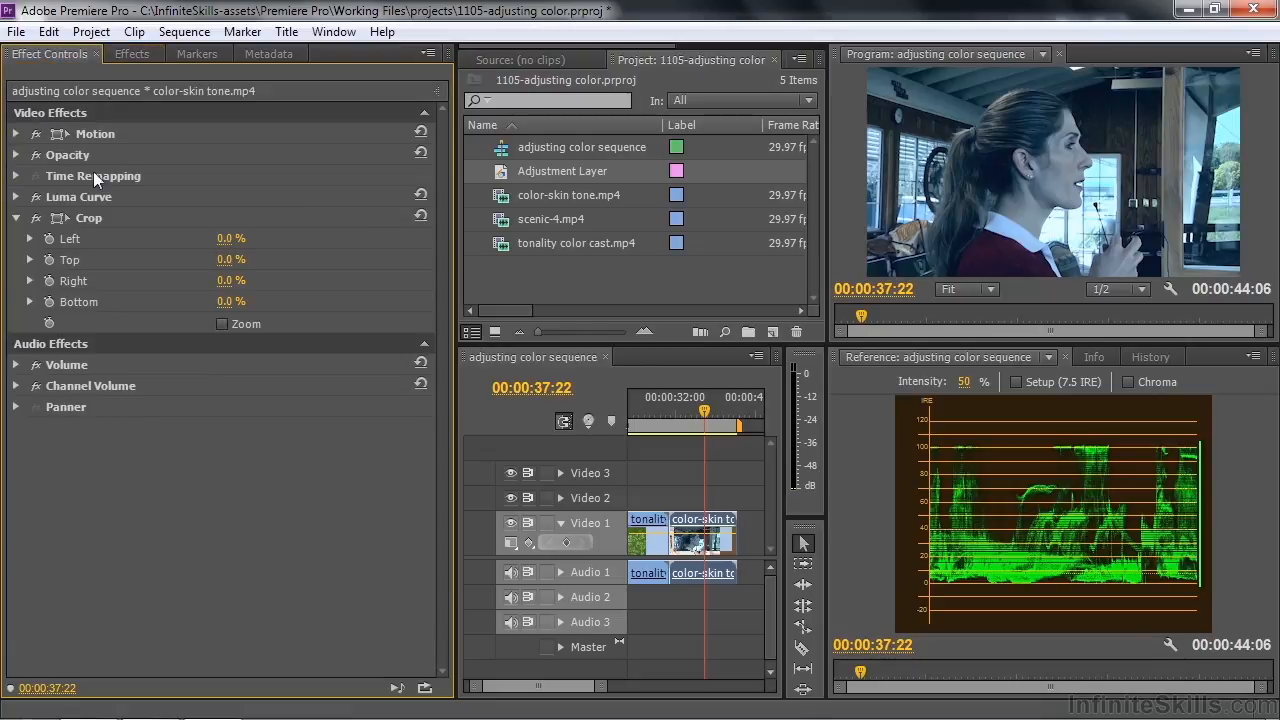
pyautogui.click(54, 216)
pyautogui.moveTo(866, 71); pyautogui.dragTo(1050, 157)
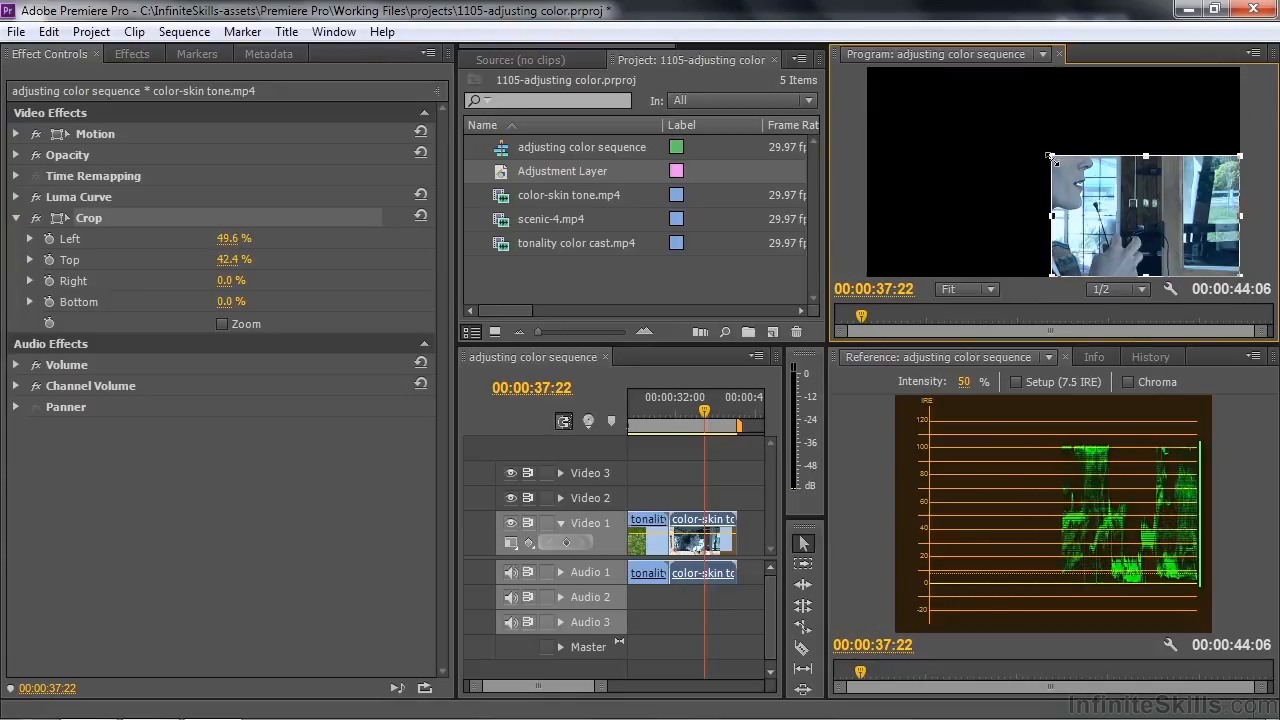
pyautogui.moveTo(1240, 275); pyautogui.dragTo(1074, 203)
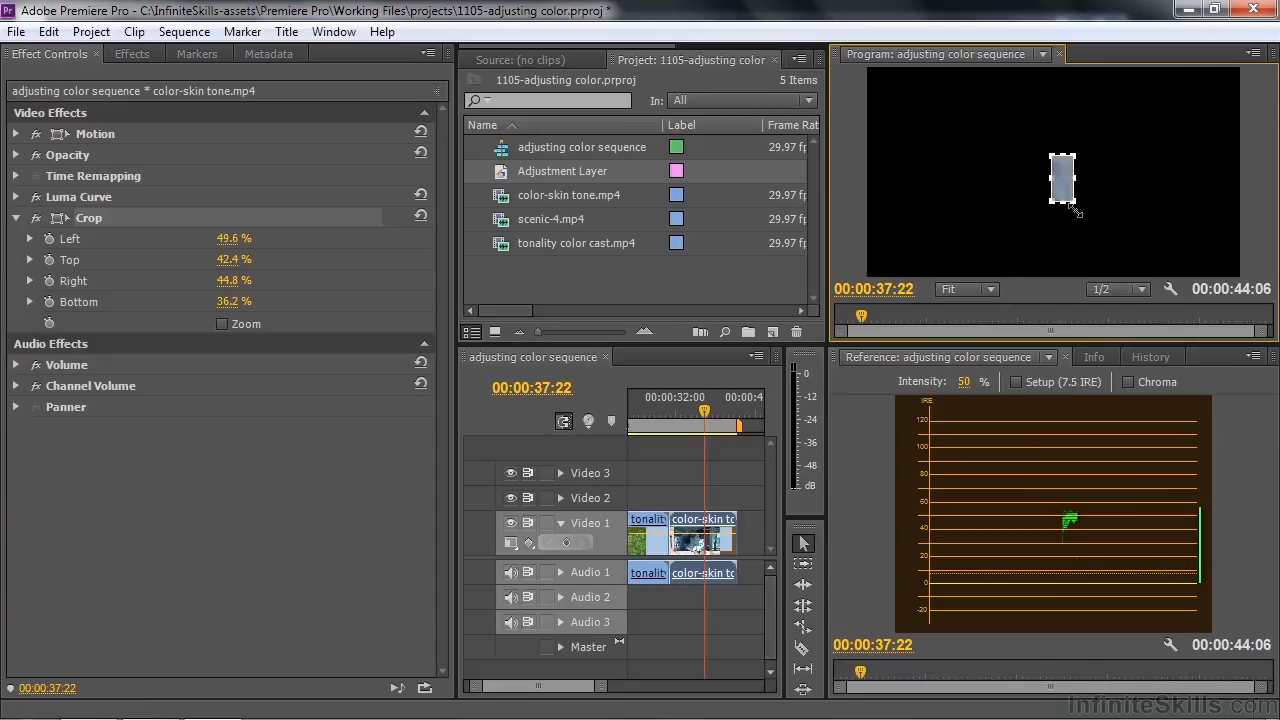
# Switch the Reference monitor to the Vectorscope and apply Fast Color Corrector to the color-skin tone.mp4 clip
pyautogui.click(1252, 356)
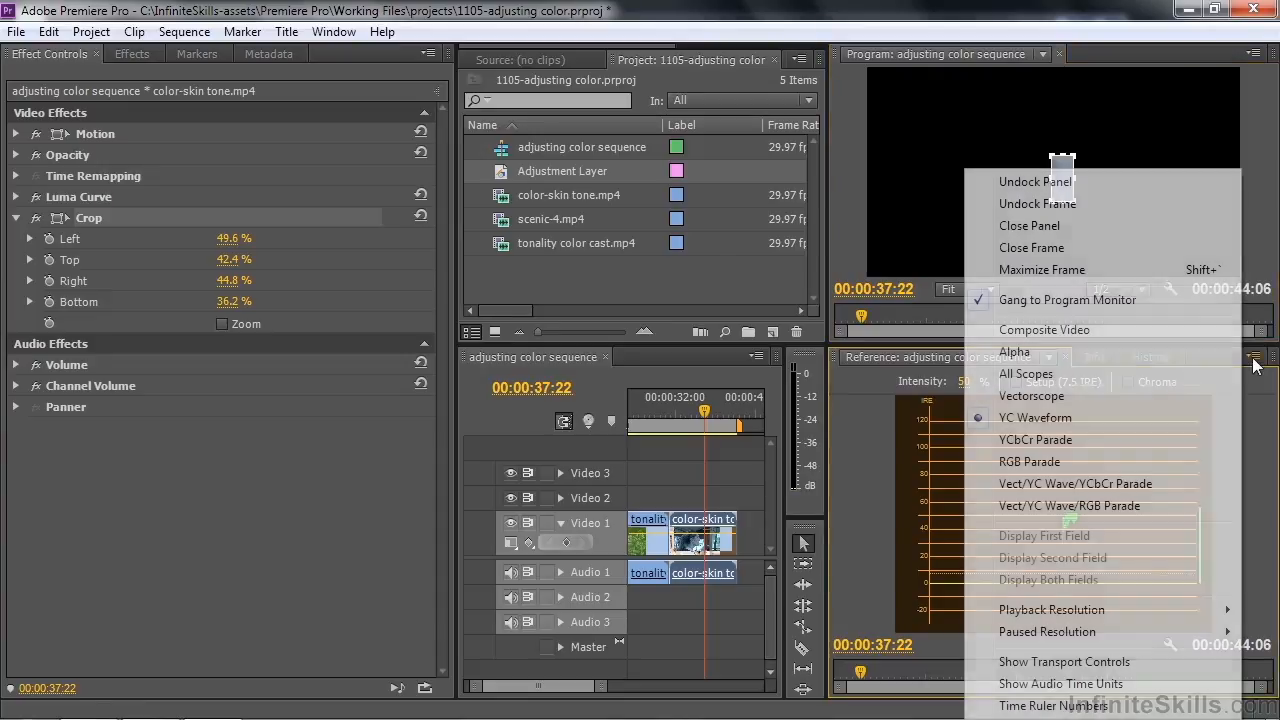
pyautogui.click(1080, 401)
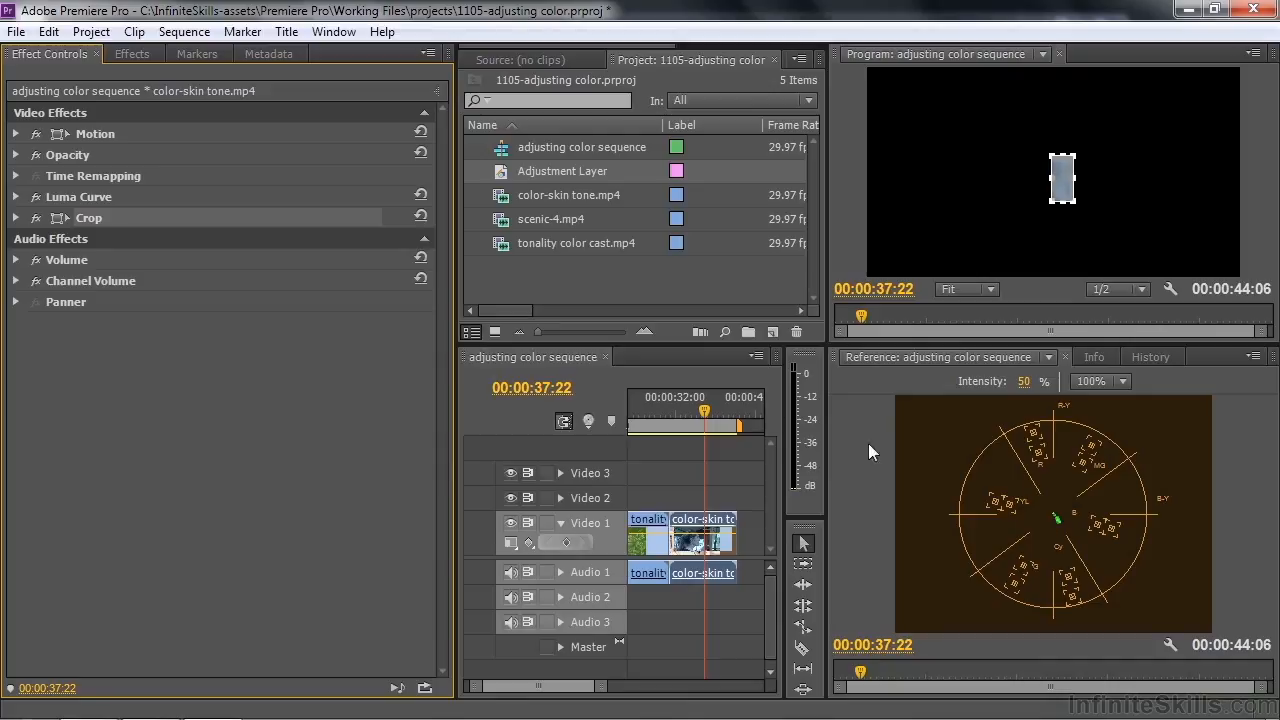
pyautogui.click(132, 54)
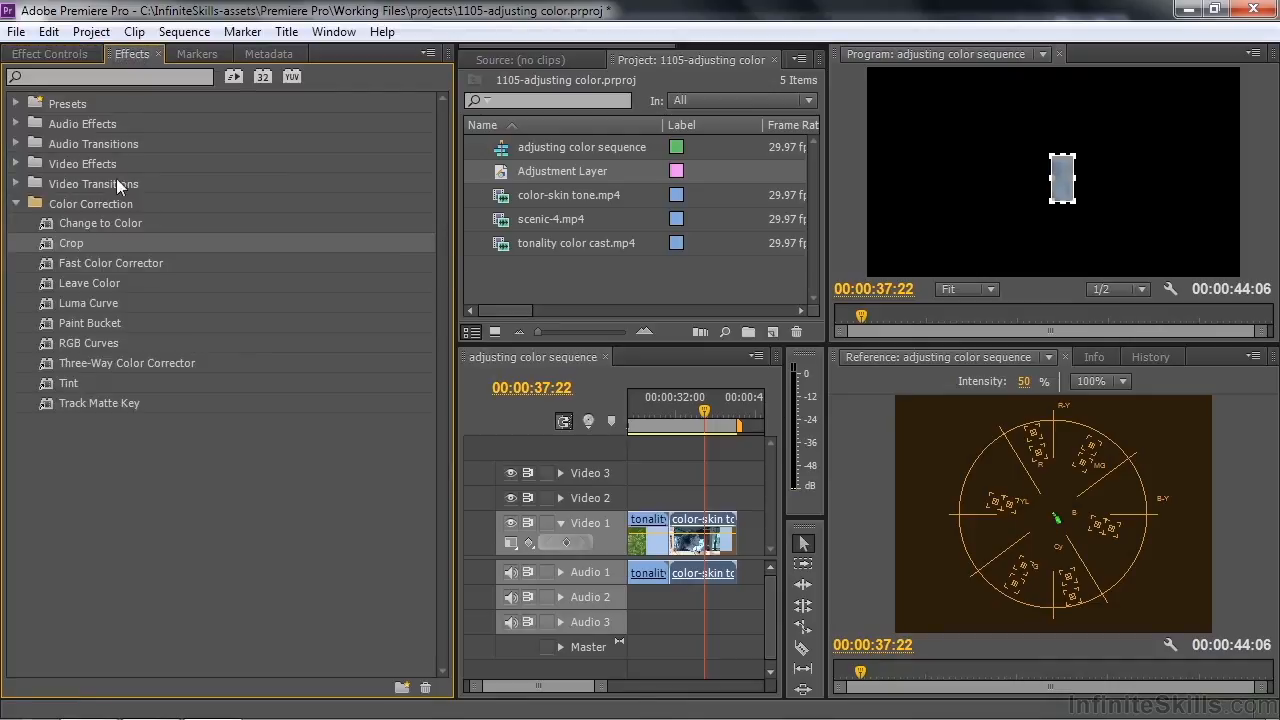
pyautogui.click(46, 264)
pyautogui.moveTo(46, 264); pyautogui.dragTo(35, 55)
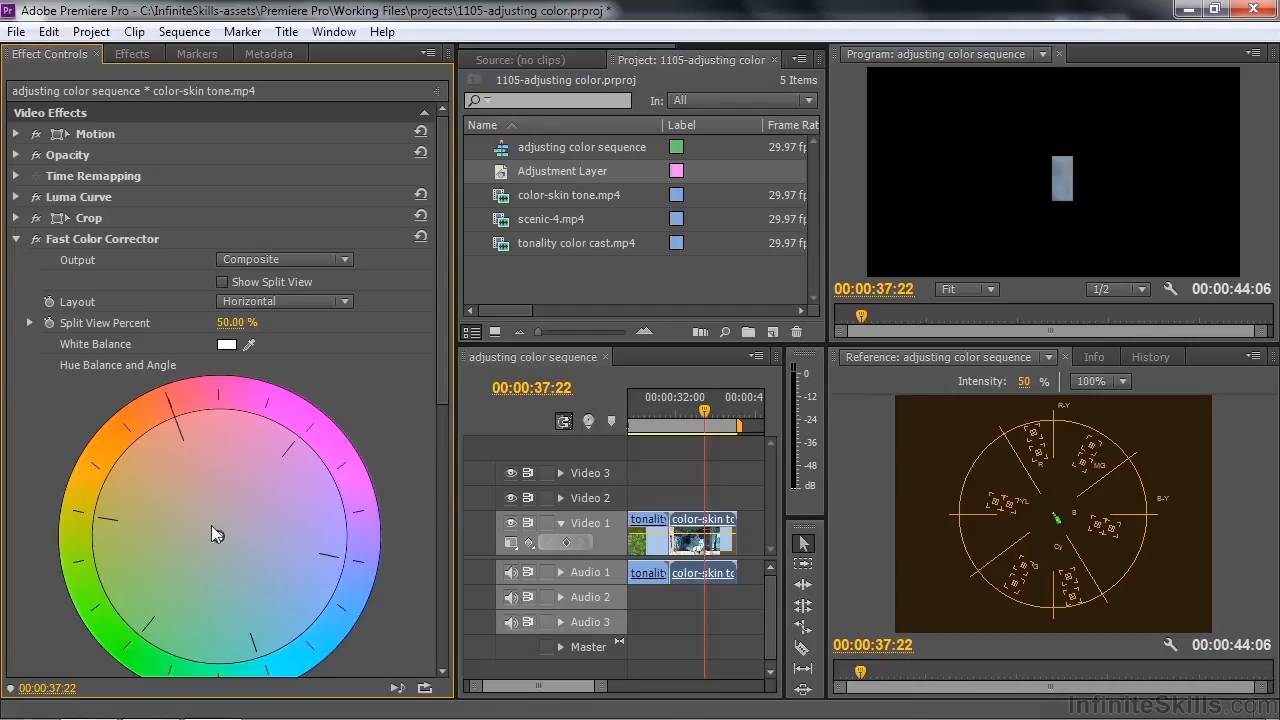
# Shift the hue balance toward orange, balance magnitude 100 and angle about -135.6°, to match the skin tone line, and turn off Crop
pyautogui.moveTo(218, 538); pyautogui.dragTo(135, 439)
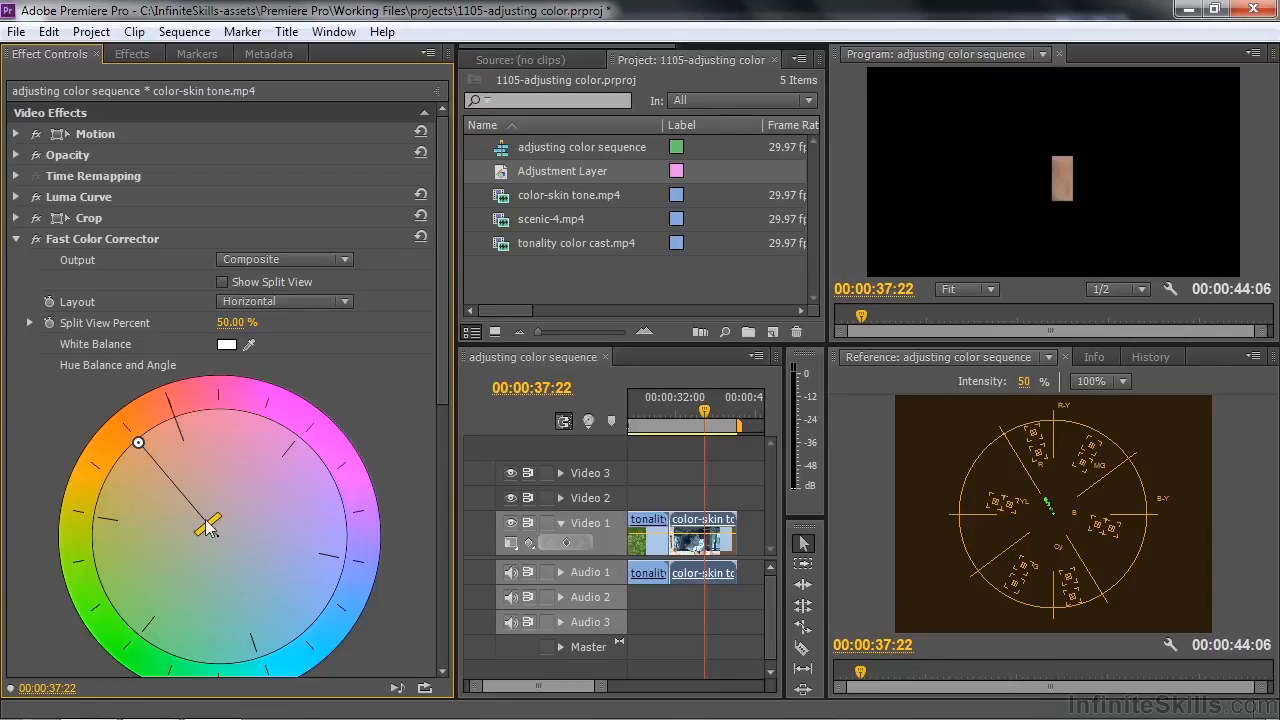
pyautogui.moveTo(210, 530); pyautogui.dragTo(200, 511)
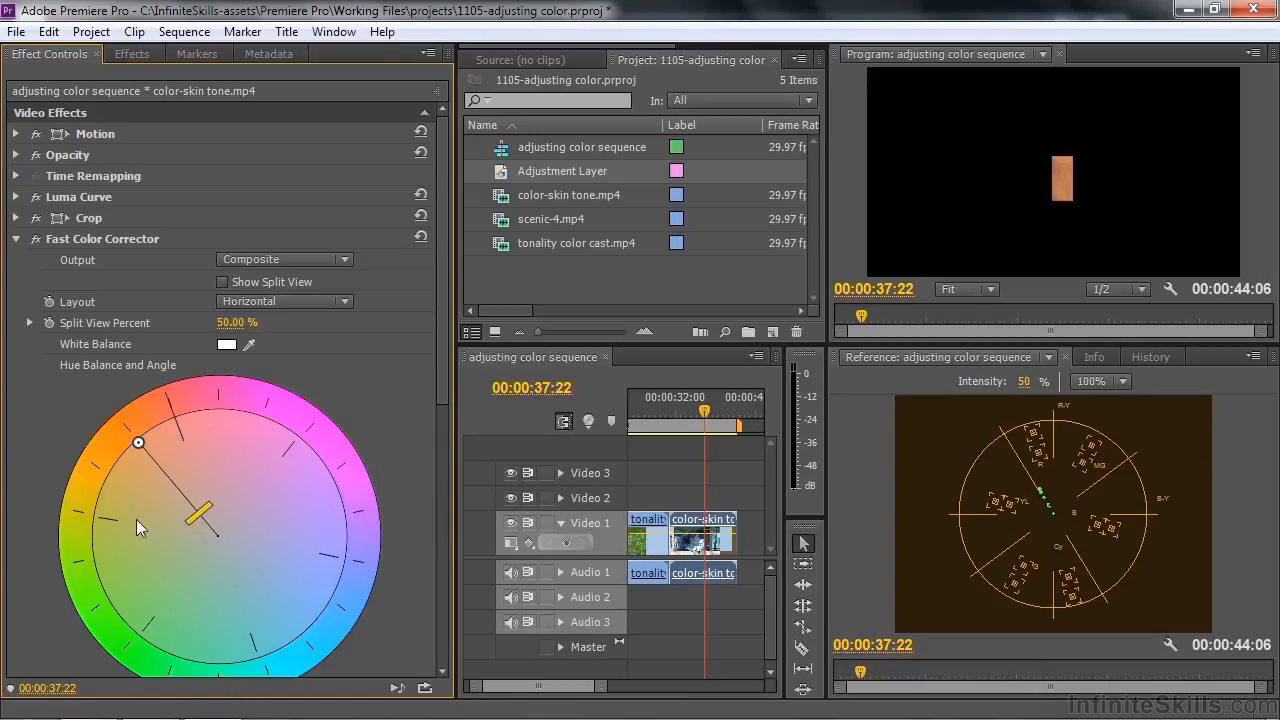
pyautogui.moveTo(200, 514); pyautogui.dragTo(210, 528)
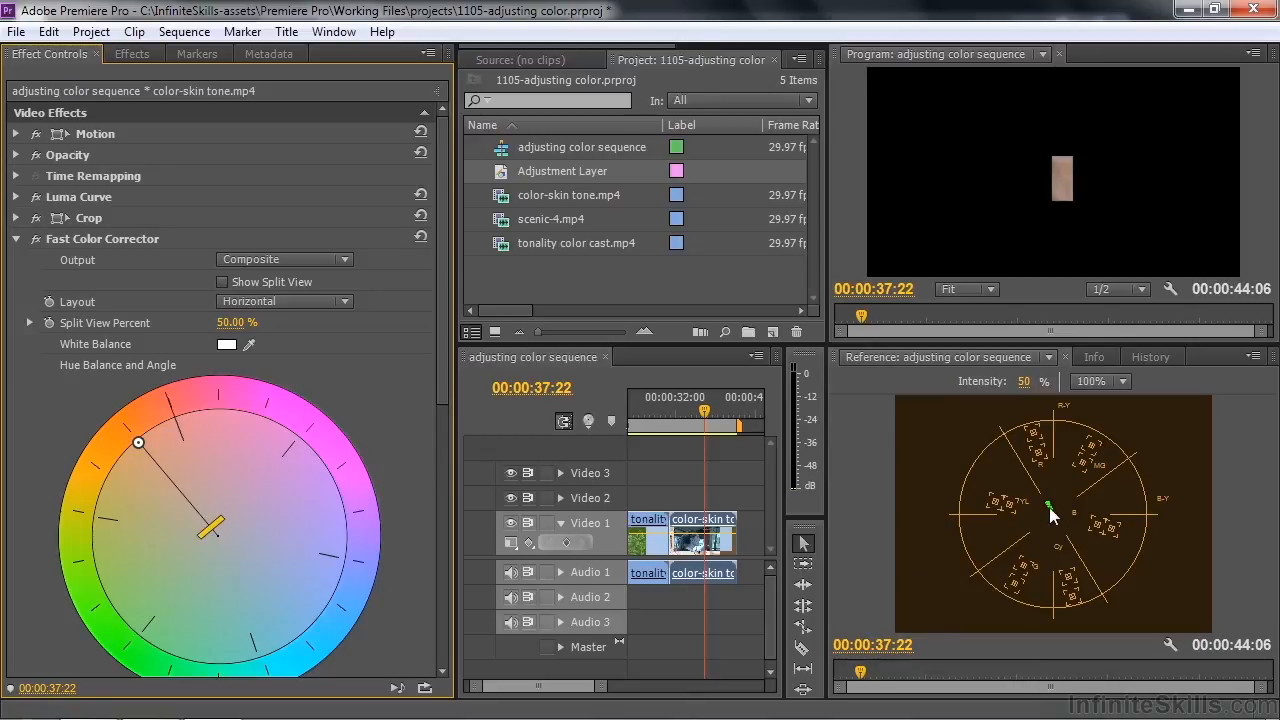
pyautogui.moveTo(138, 443); pyautogui.dragTo(127, 449)
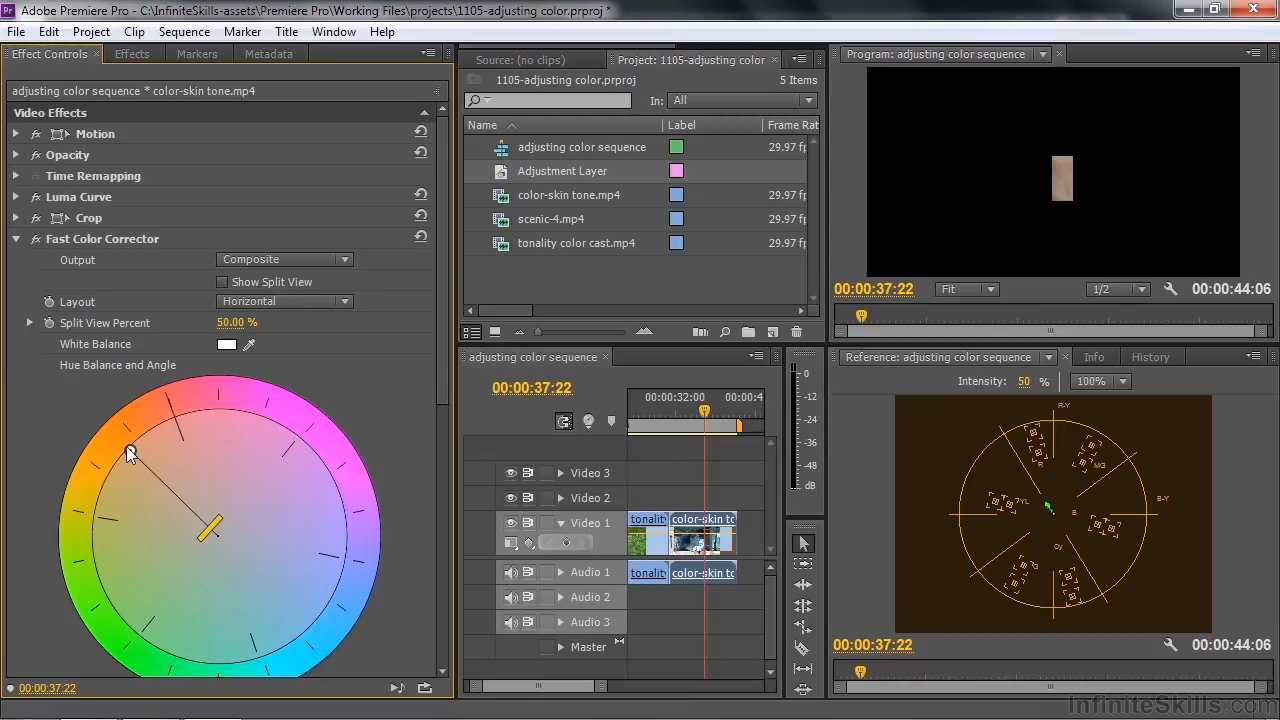
pyautogui.click(36, 218)
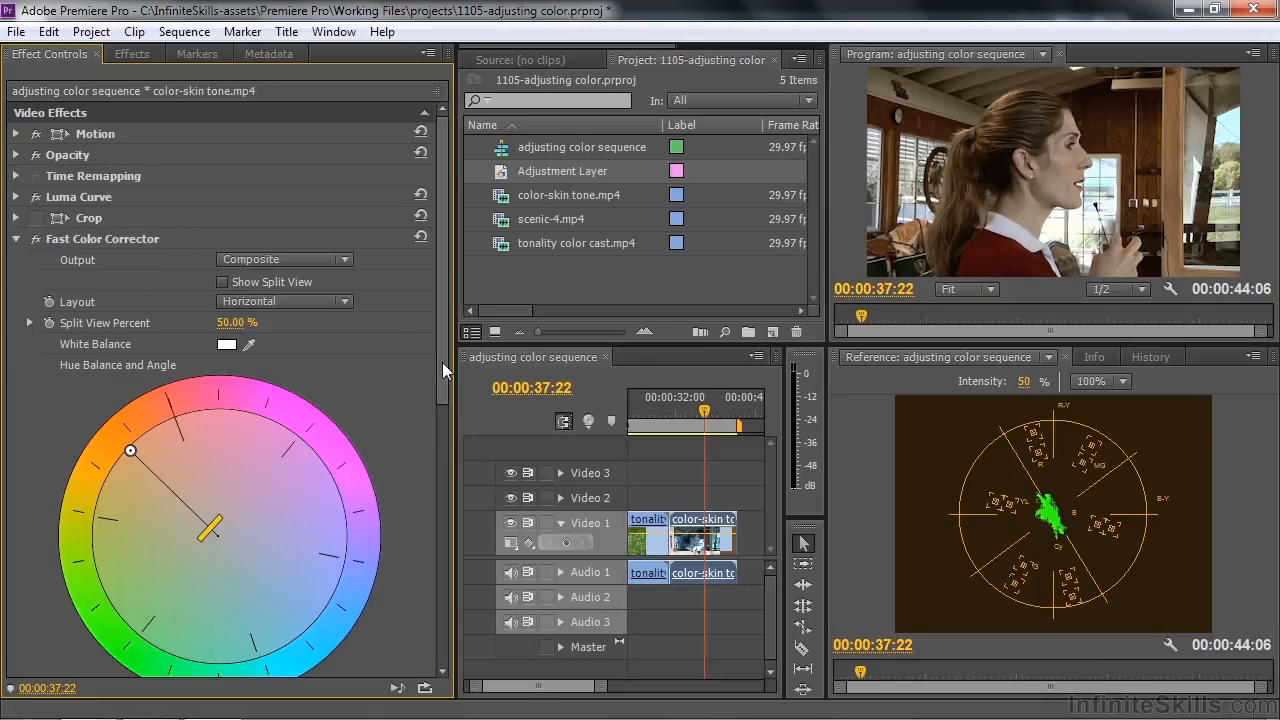
# Warm the color-skin tone.mp4 clip further by increasing the balance gain to about 20.32, and raise its saturation slightly
pyautogui.moveTo(215, 535); pyautogui.dragTo(202, 530)
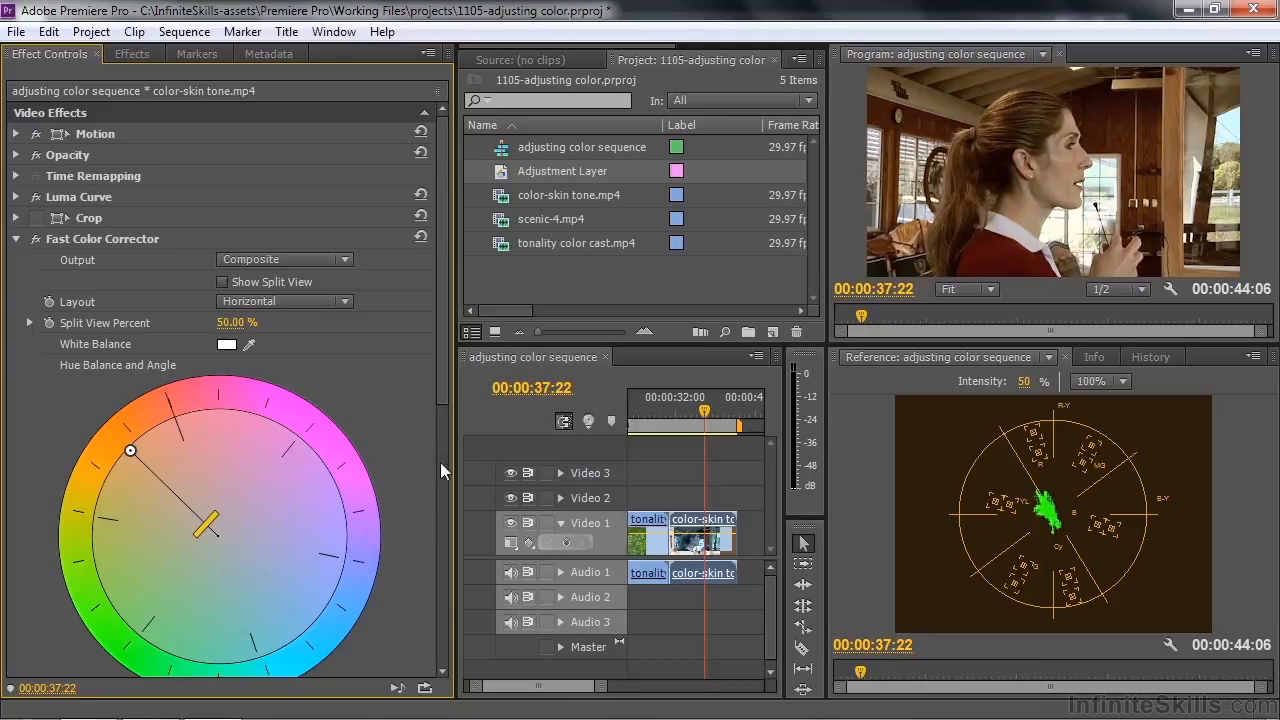
pyautogui.moveTo(444, 393); pyautogui.dragTo(455, 524)
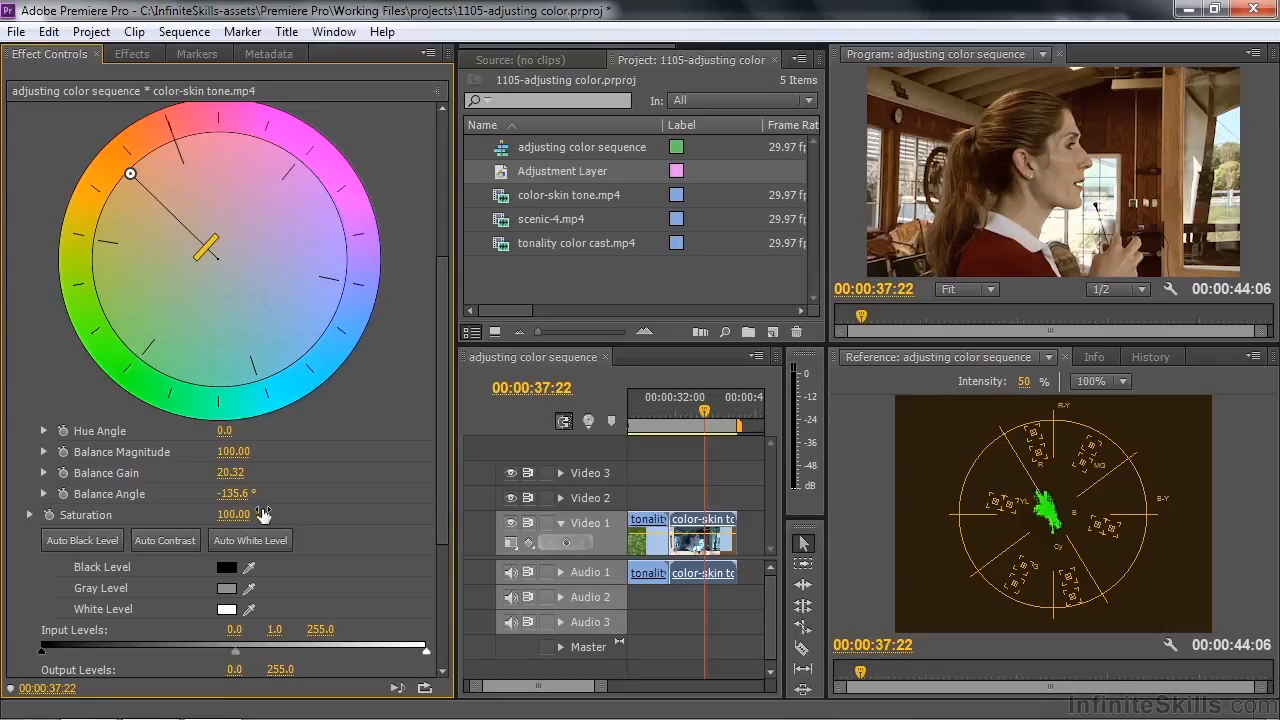
pyautogui.moveTo(236, 516); pyautogui.dragTo(240, 514)
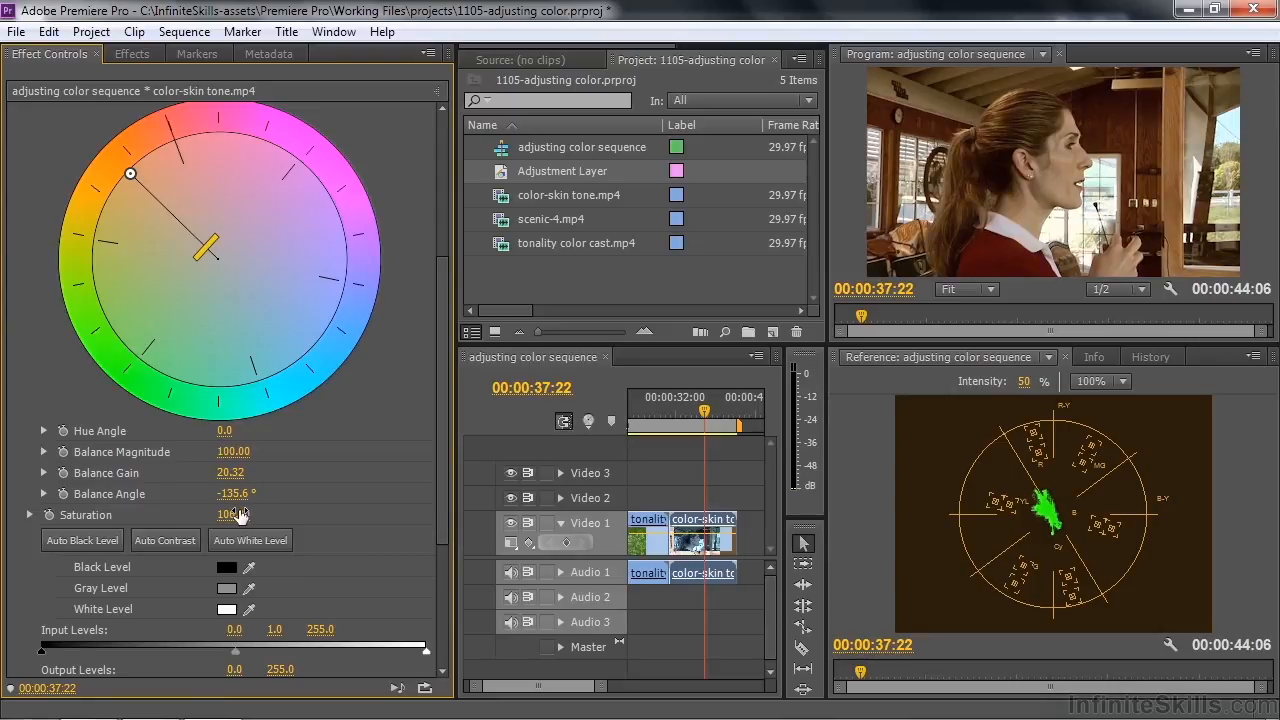